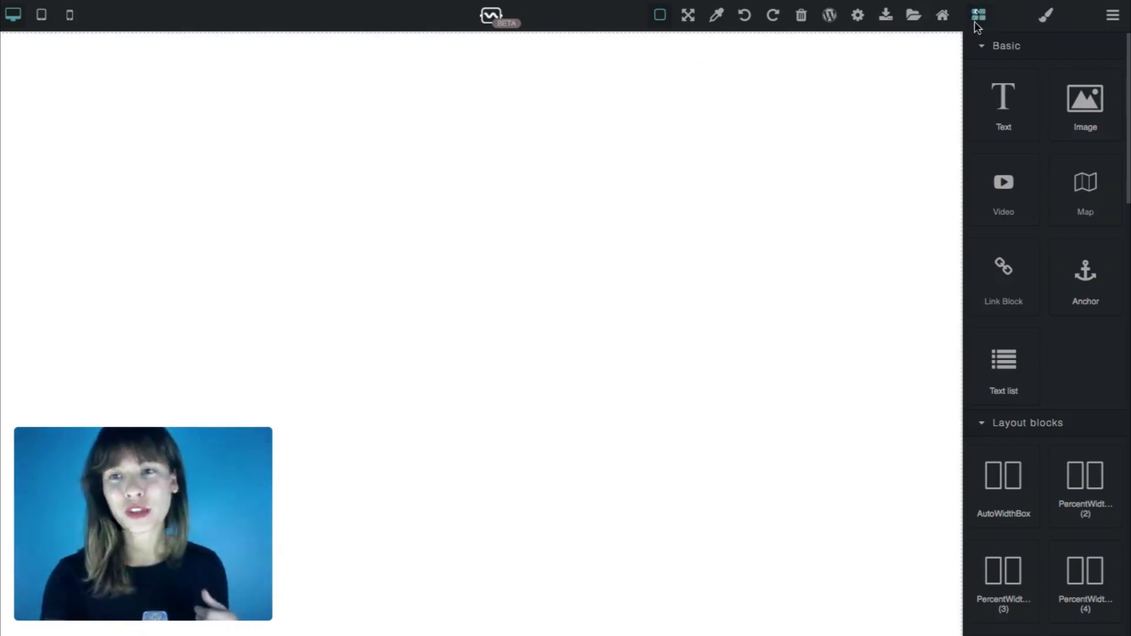
Step: Add the Header Sample 4 block to the empty page and place Hero image 2 directly below it
click(1008, 53)
click(1032, 82)
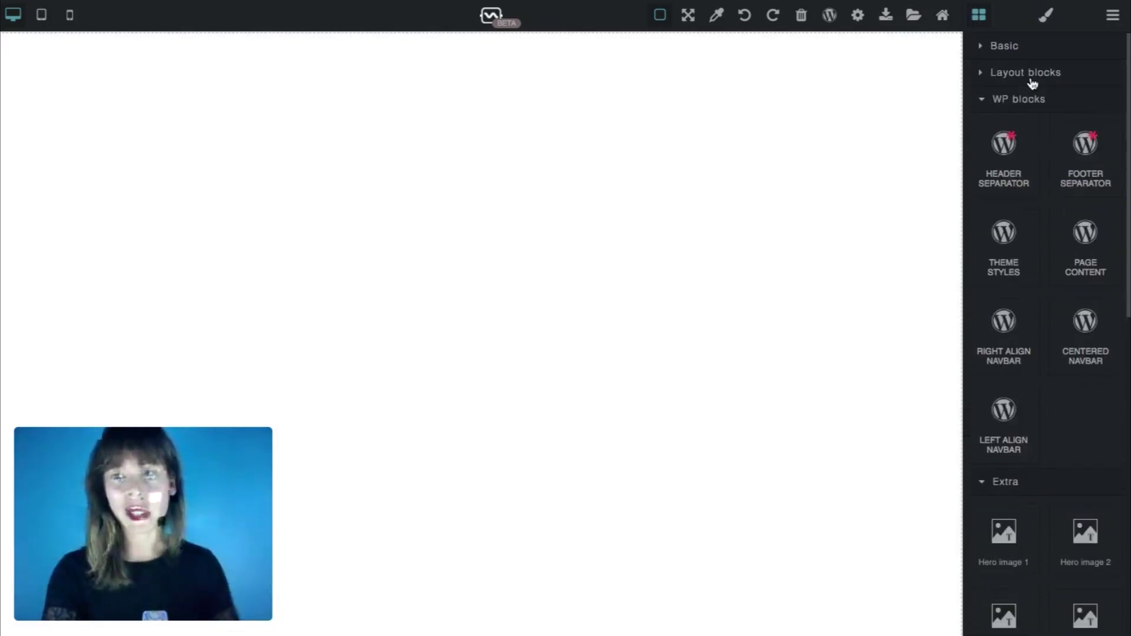
click(1033, 102)
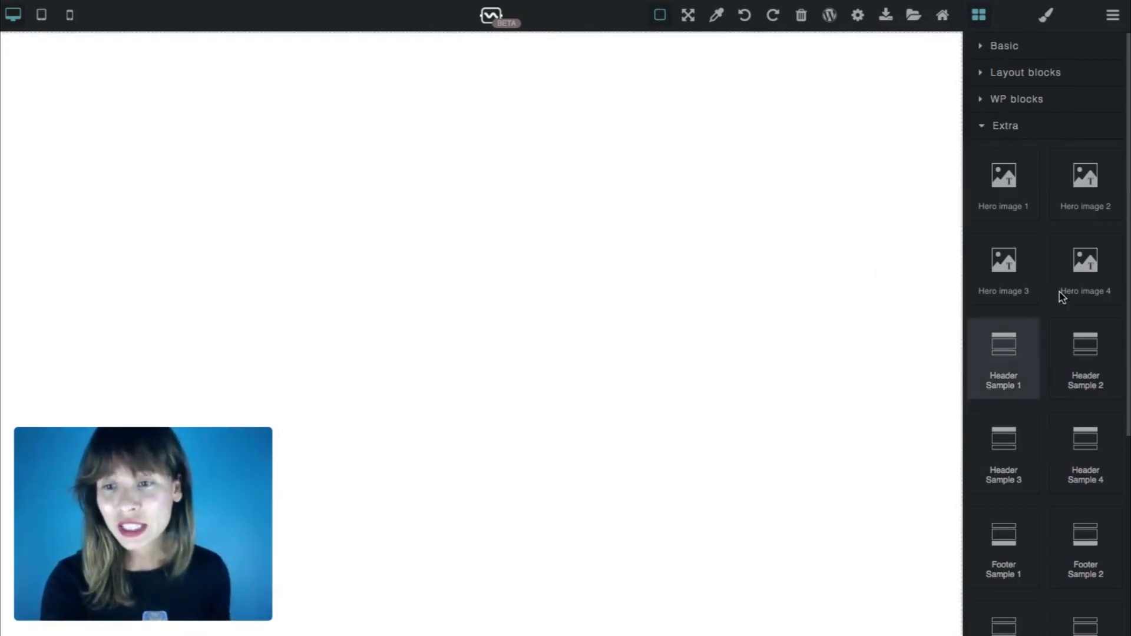
scroll(1048, 276, down, 3)
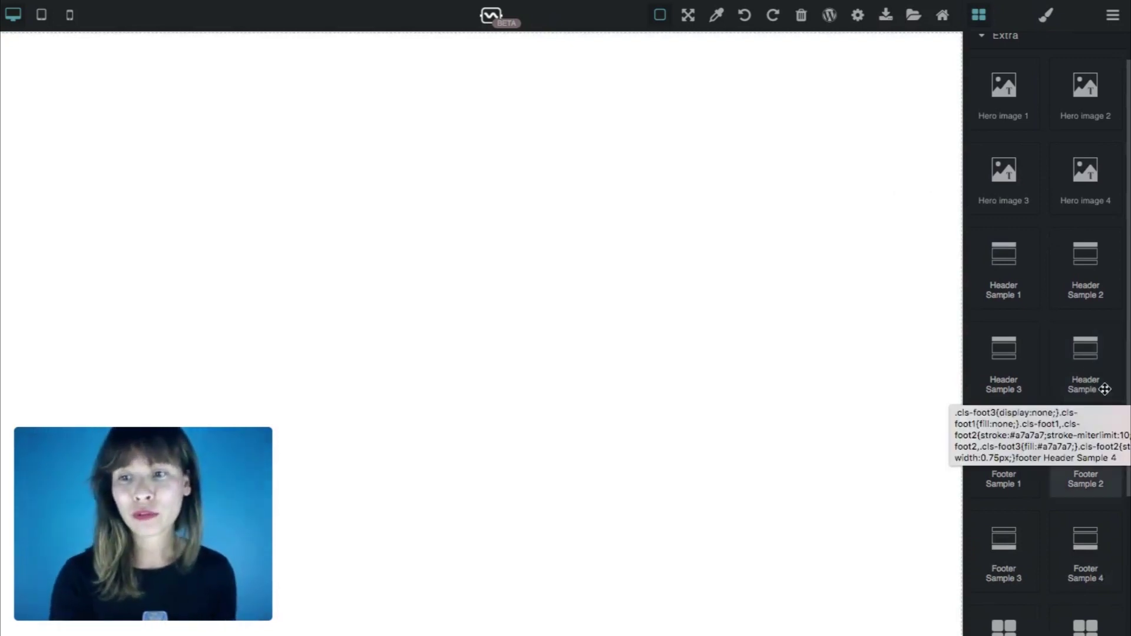
drag(1091, 382, 740, 115)
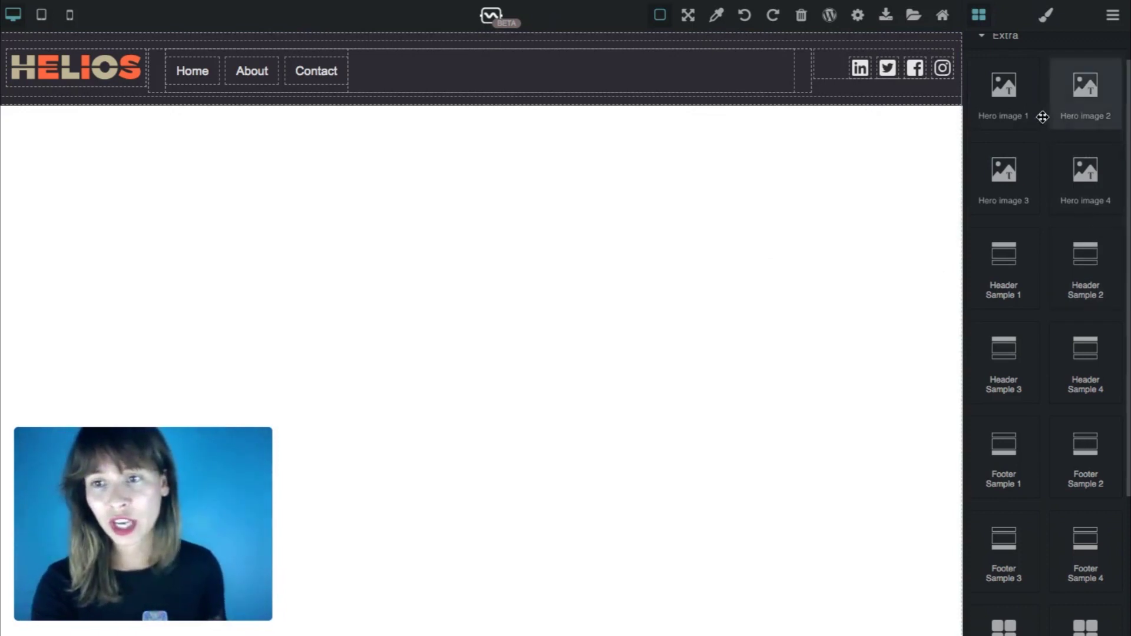
drag(1085, 94, 697, 240)
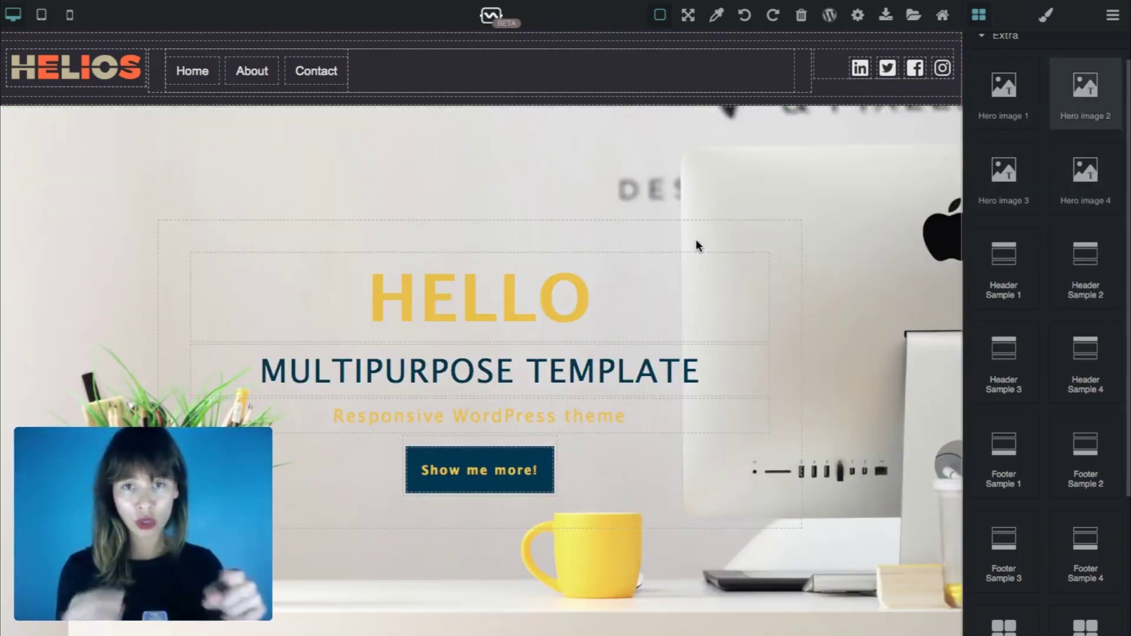
Step: Select the hero section's heading, subtitle, tagline and background box in turn to examine them as separately editable elements
click(730, 242)
click(691, 283)
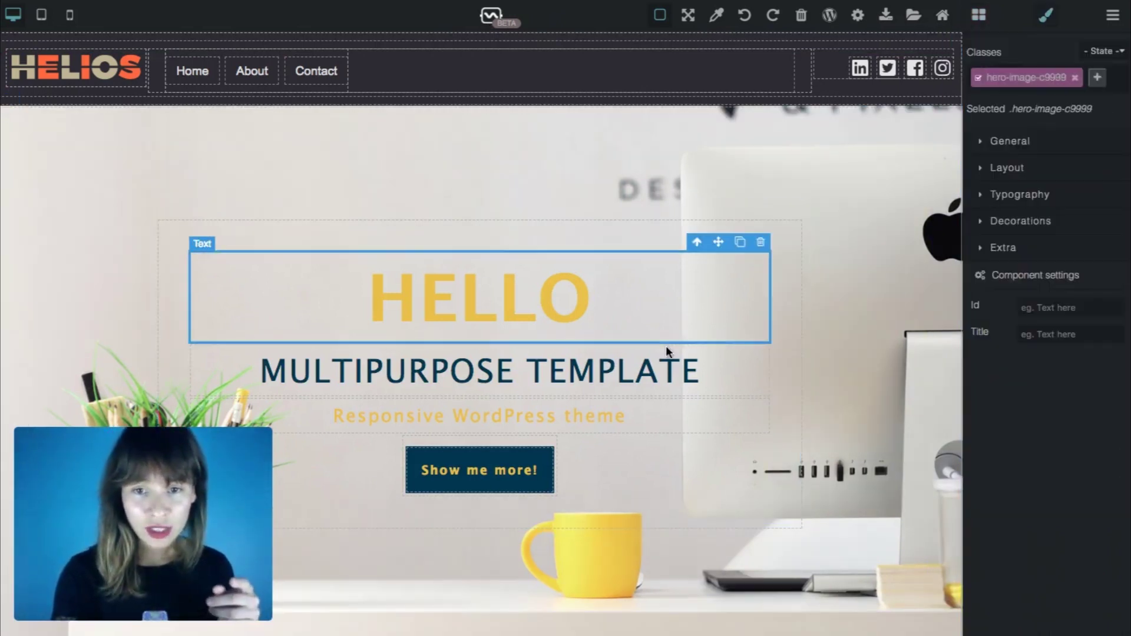
click(661, 372)
click(630, 415)
click(911, 248)
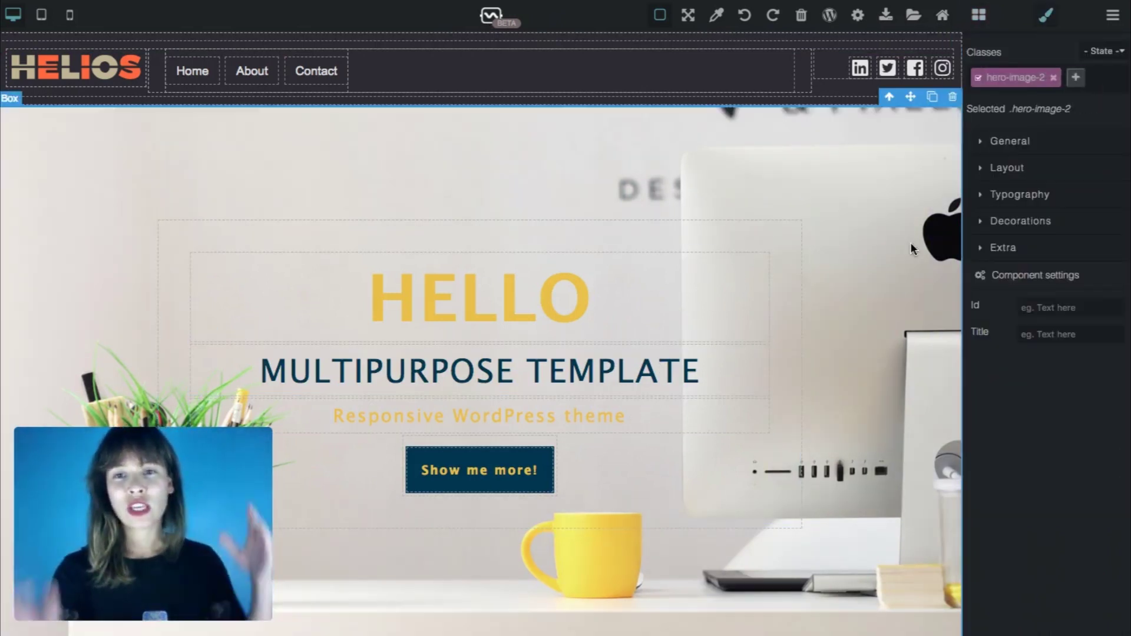
click(505, 299)
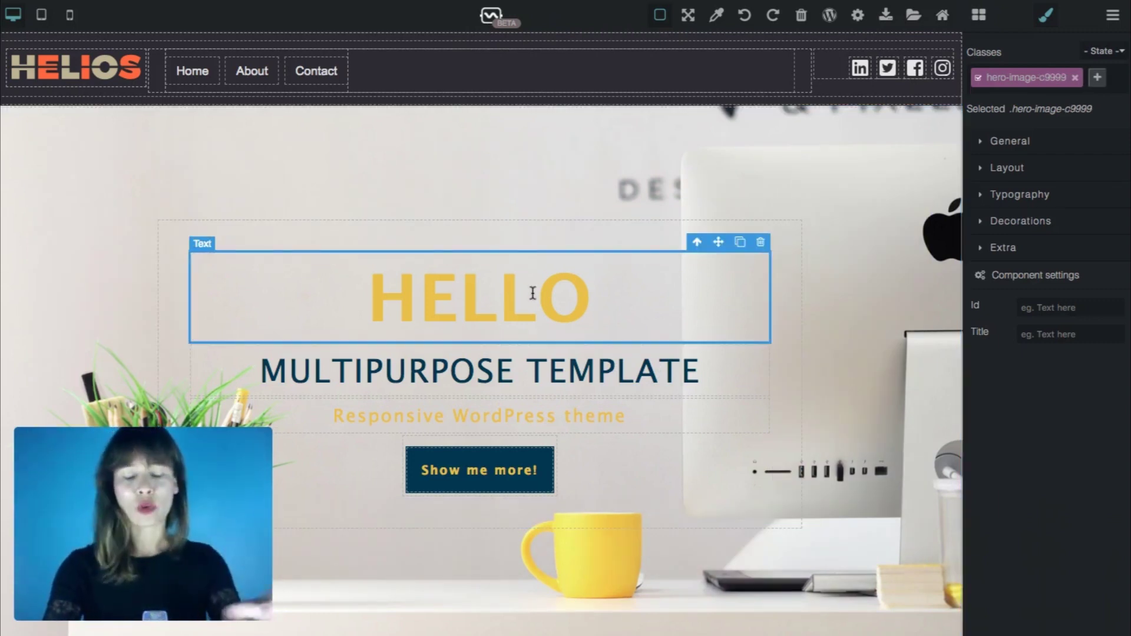
Step: Add the Card blocks section below the hero image and Footer Sample 4 at the end of the page
click(978, 15)
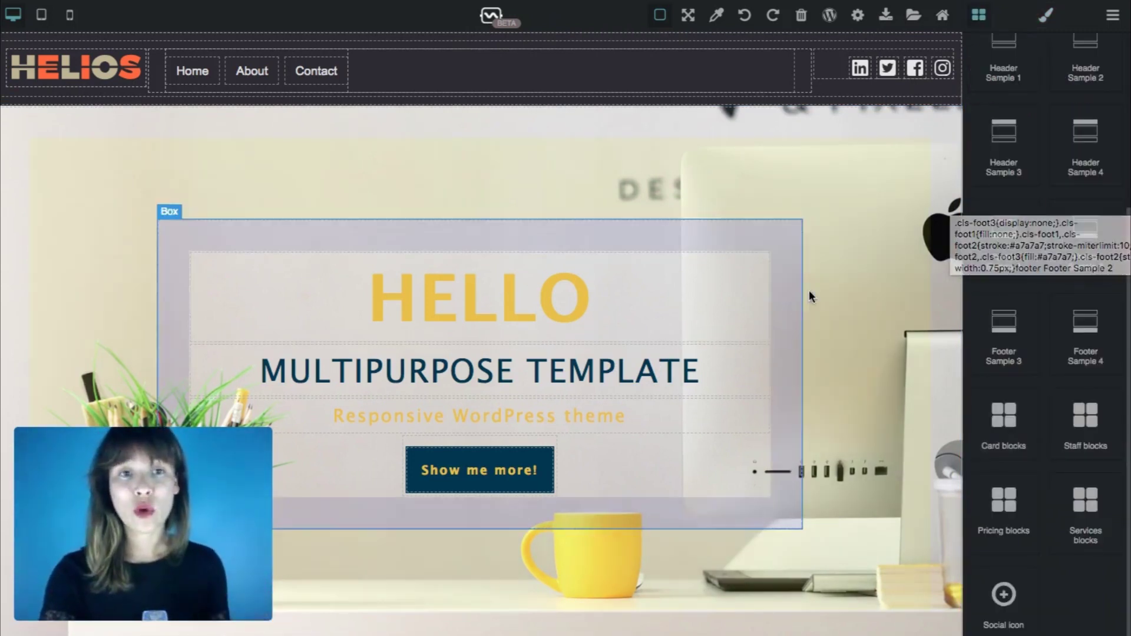
drag(1022, 416, 954, 619)
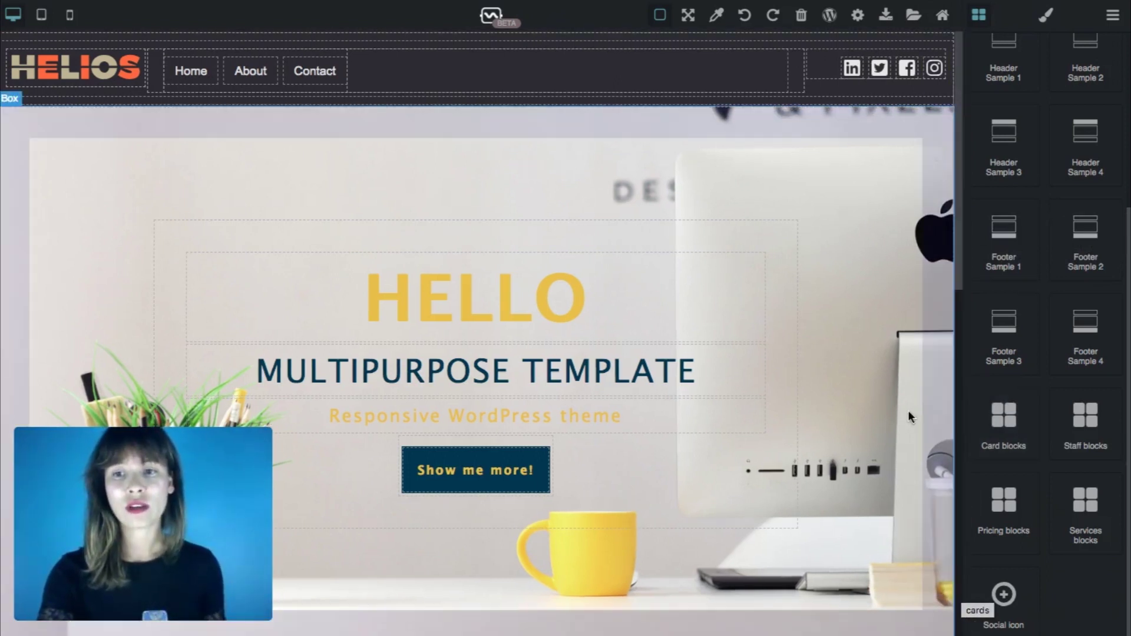
scroll(909, 413, down, 10)
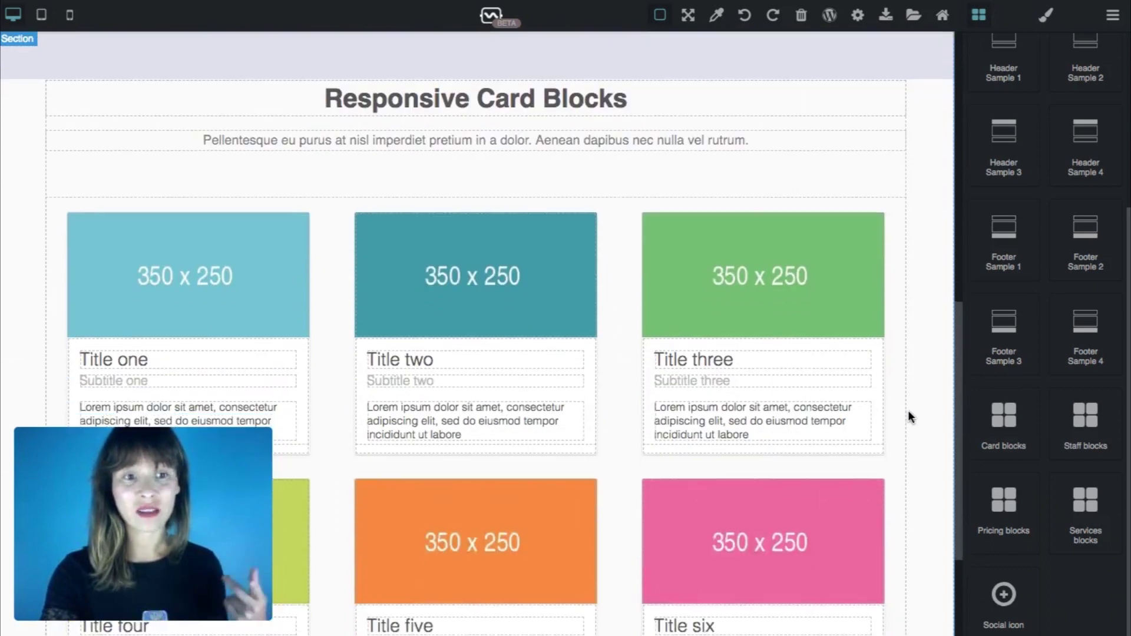
scroll(909, 417, down, 5)
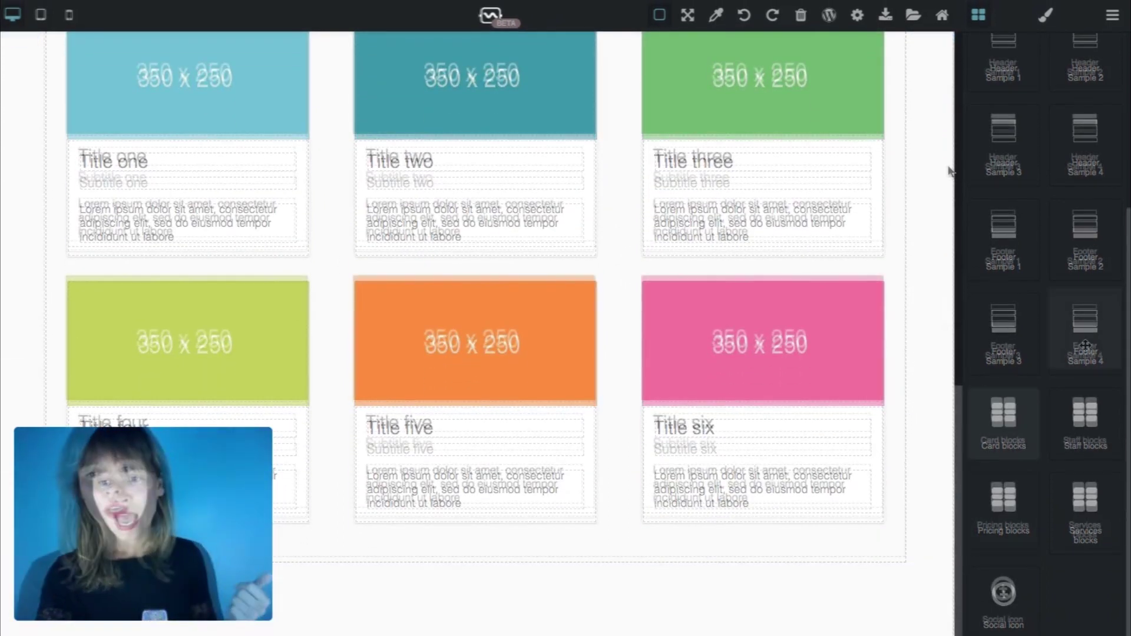
drag(1073, 371, 923, 634)
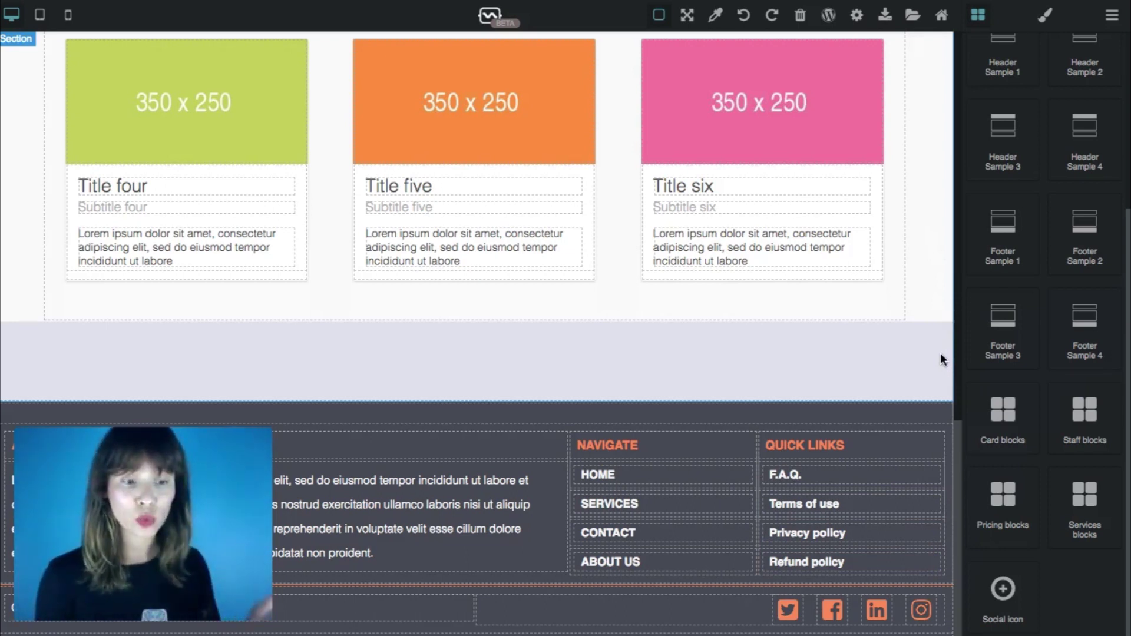
Step: Insert the WordPress Header Separator block between the page header and the hero image
scroll(941, 354, up, 15)
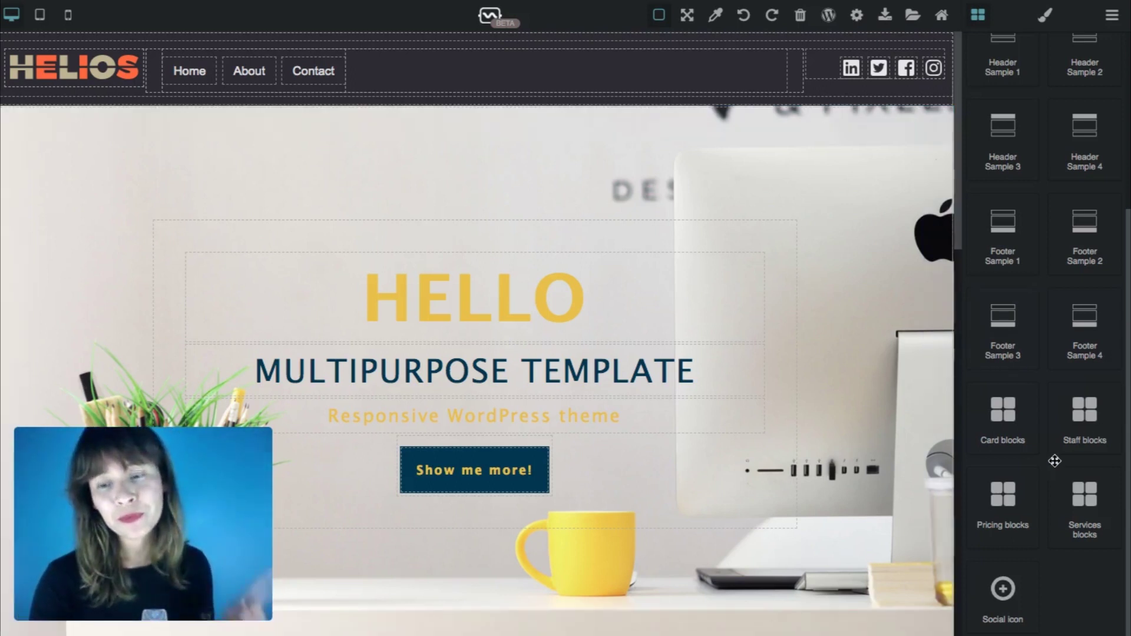
scroll(1055, 461, up, 5)
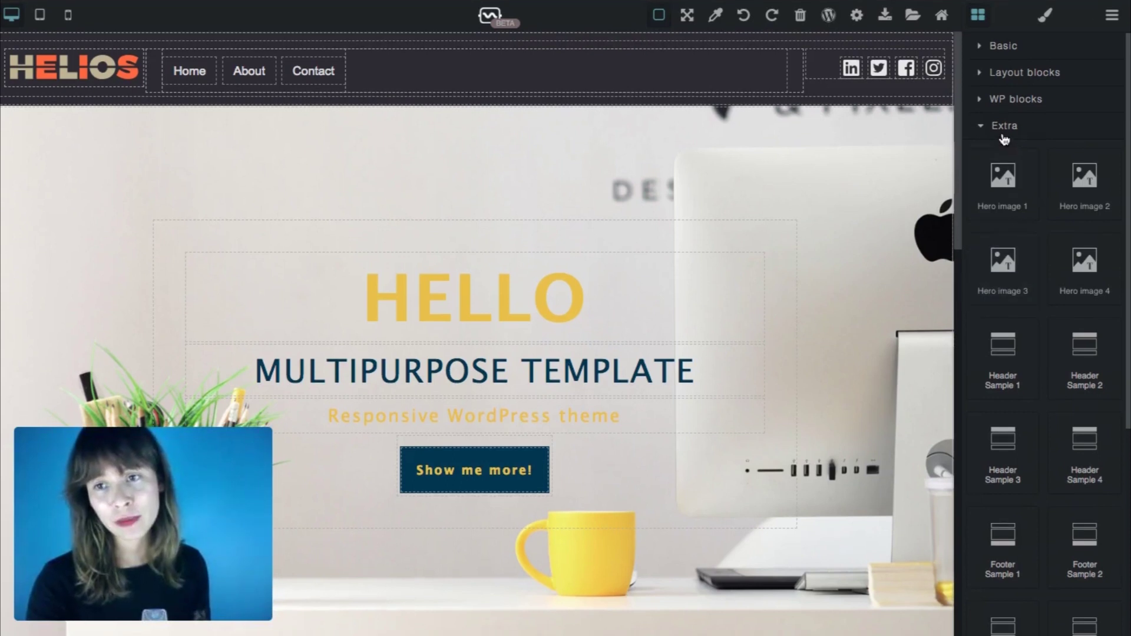
click(1004, 135)
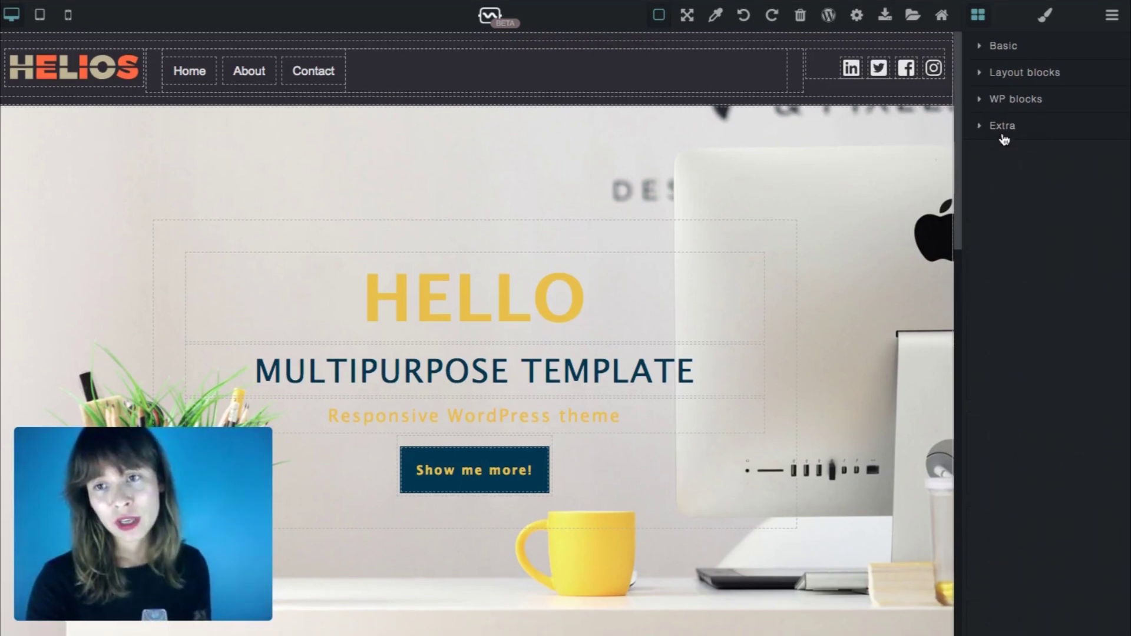
click(1028, 106)
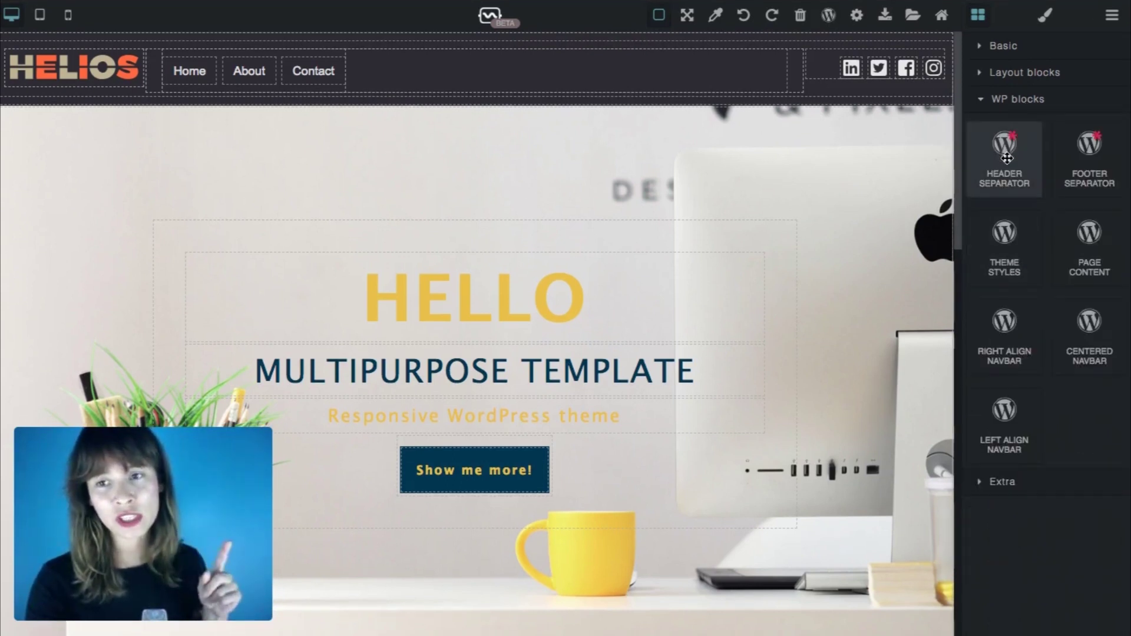
drag(996, 172, 940, 169)
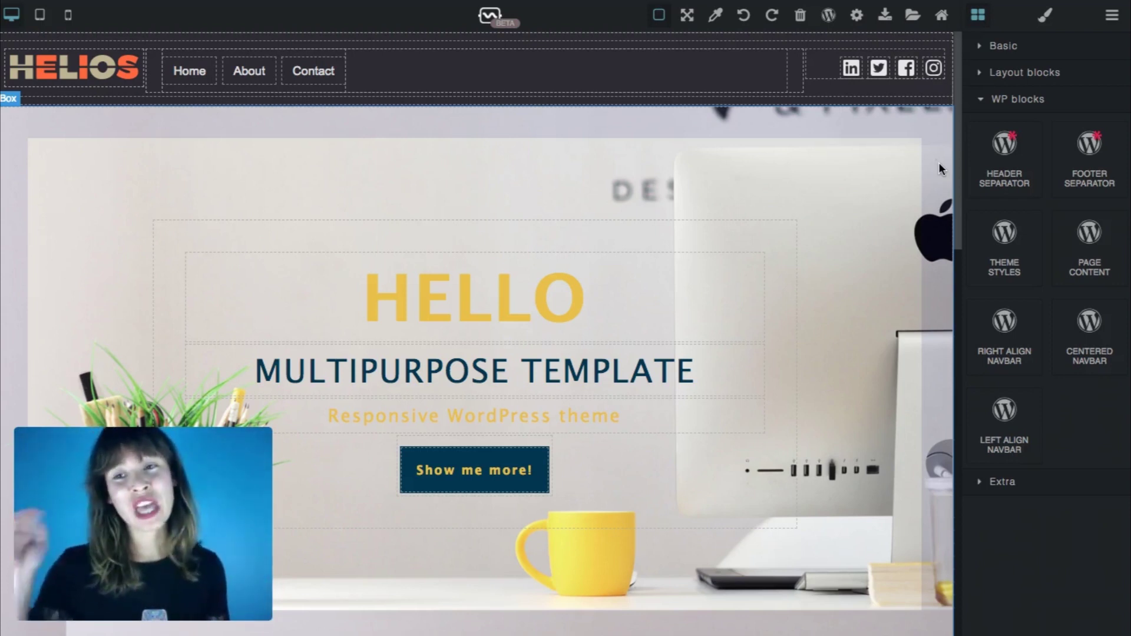
drag(939, 162, 354, 50)
click(58, 104)
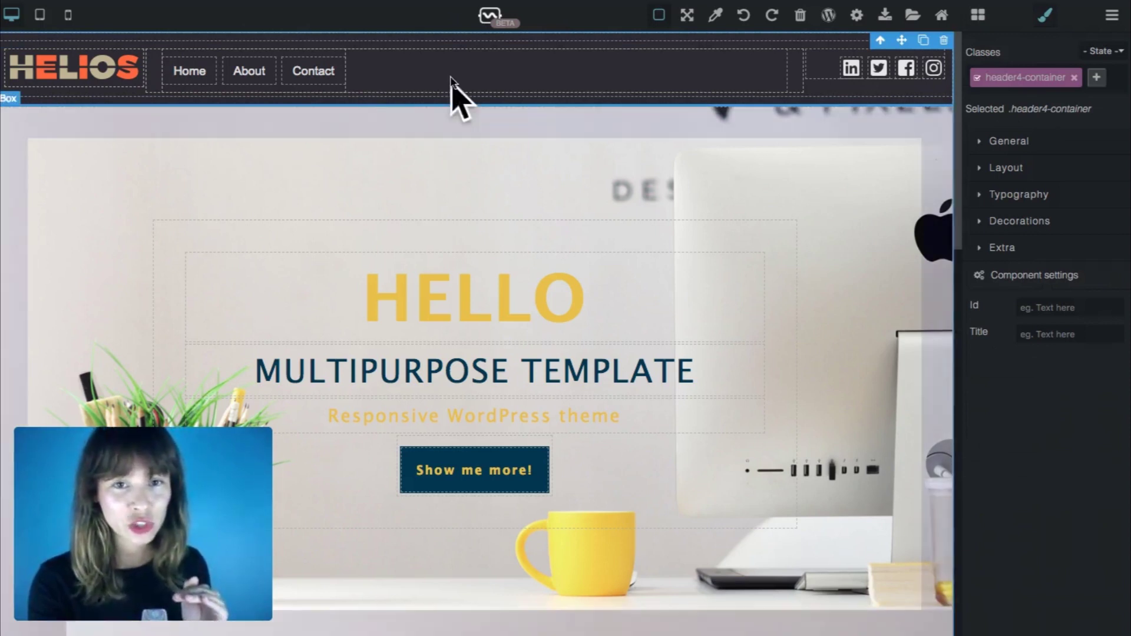
click(977, 16)
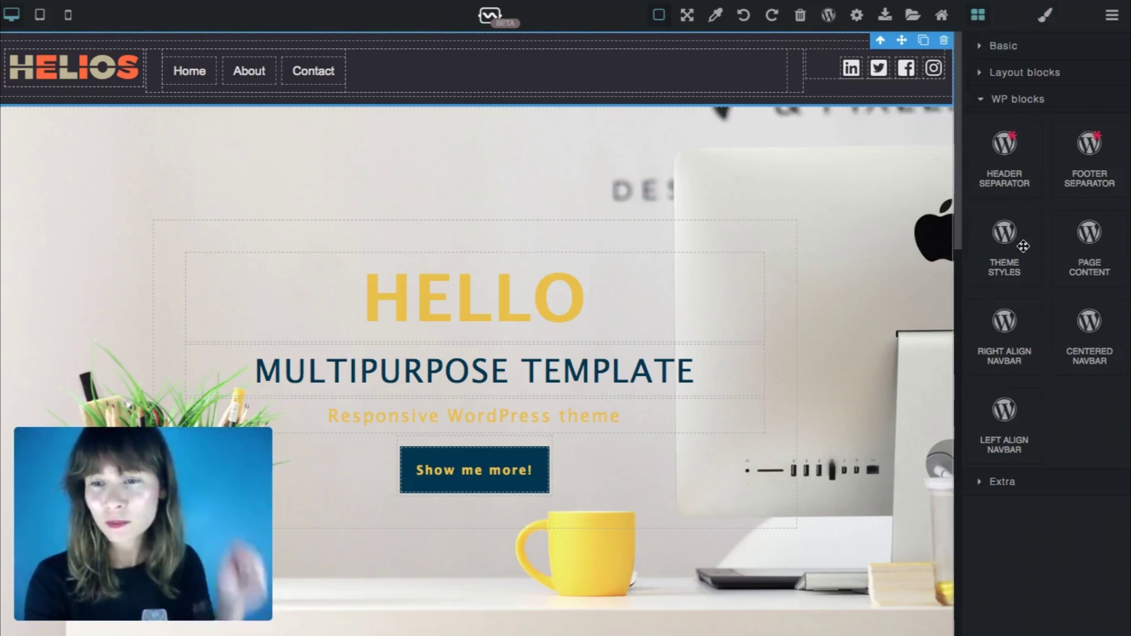
drag(1022, 189, 689, 124)
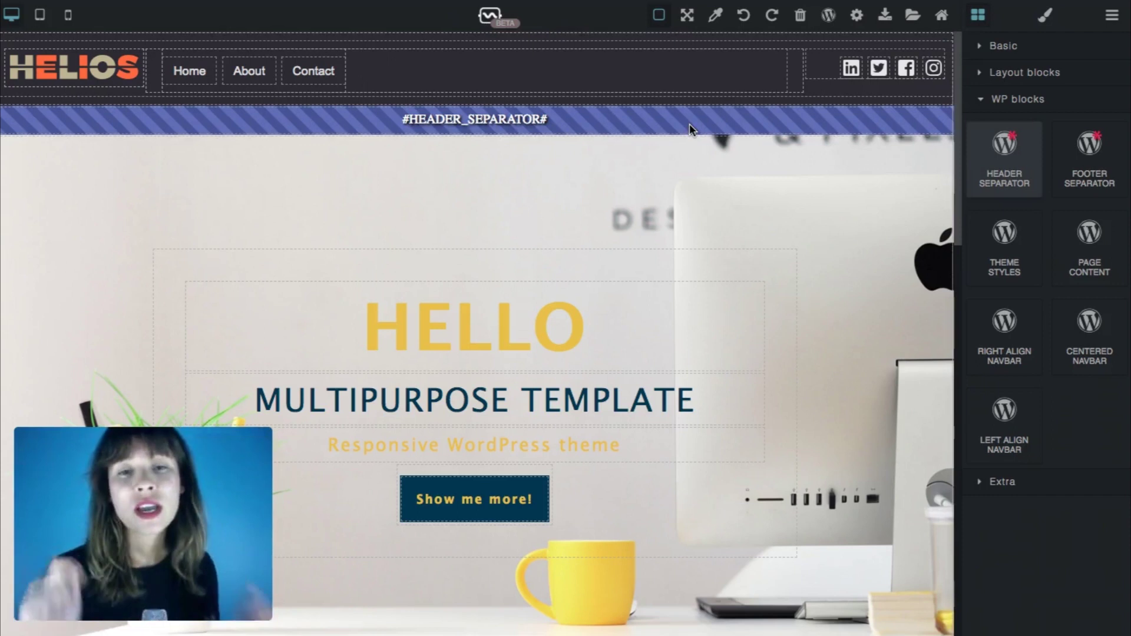
Step: Insert the WordPress Footer Separator block between the card section and the footer
scroll(851, 281, down, 10)
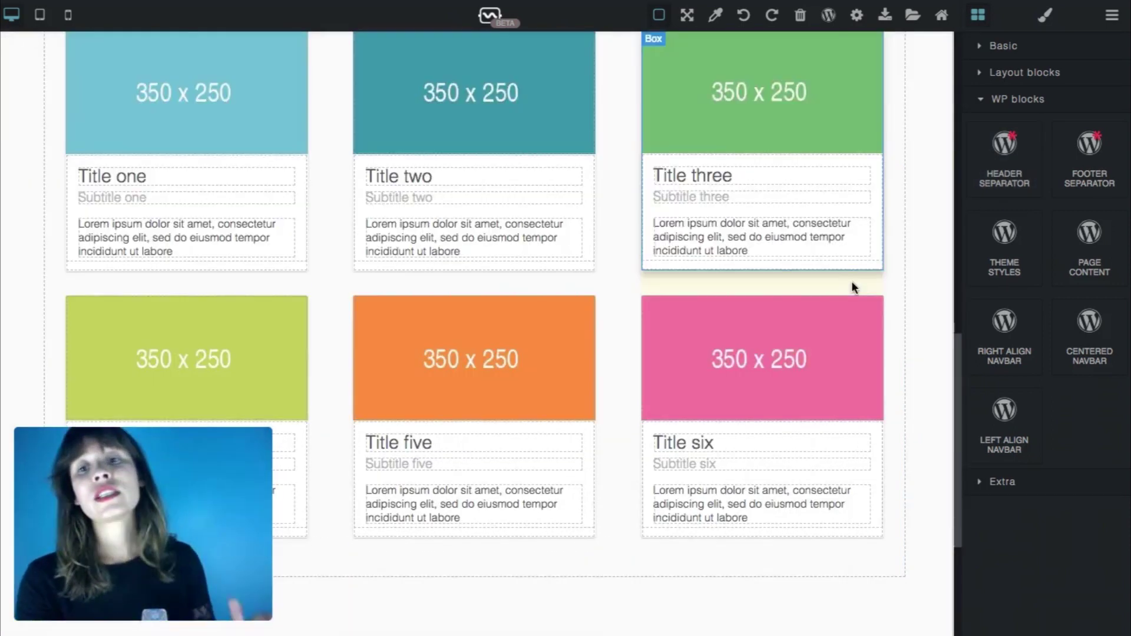
scroll(851, 281, down, 2)
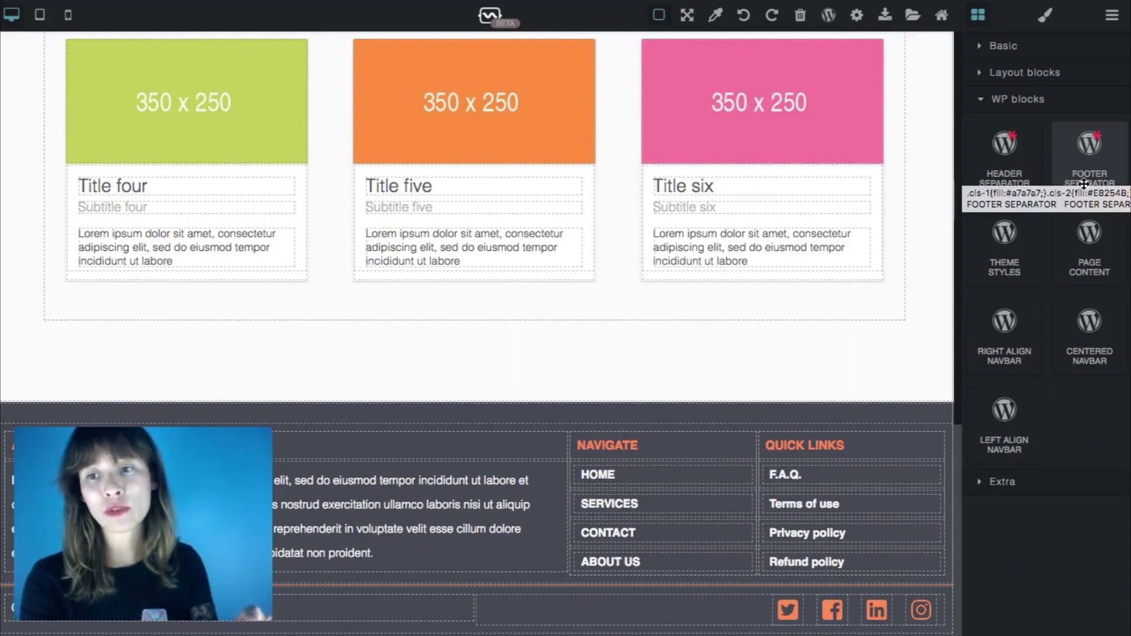
drag(1080, 171, 800, 422)
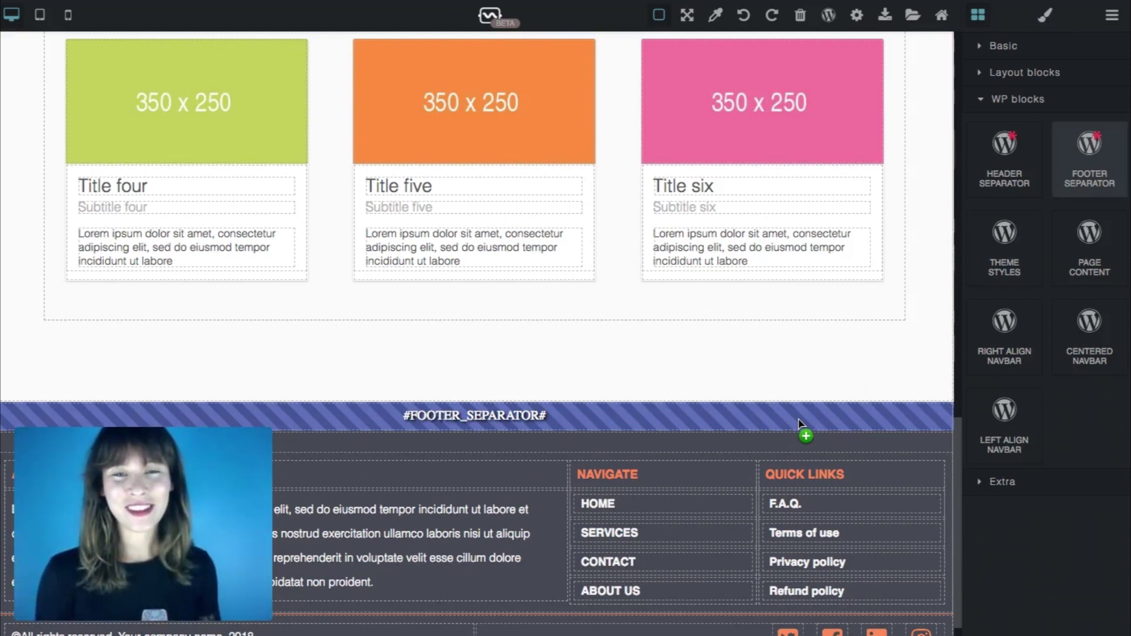
Step: Preview the whole page in the tablet layout, from the header down to the footer
scroll(801, 422, up, 20)
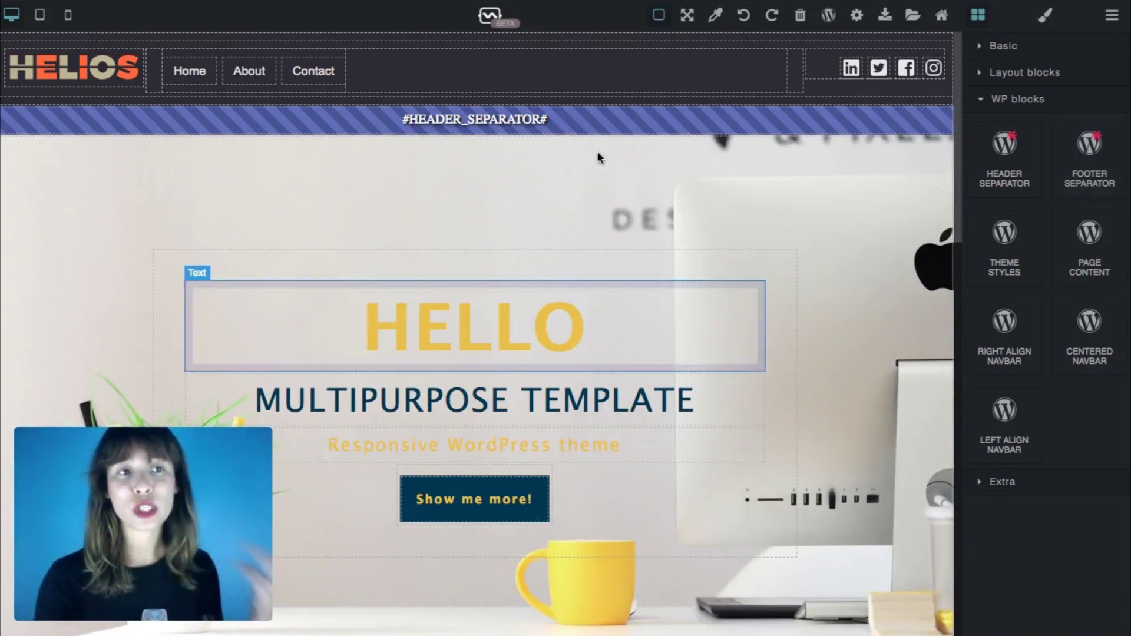
click(40, 16)
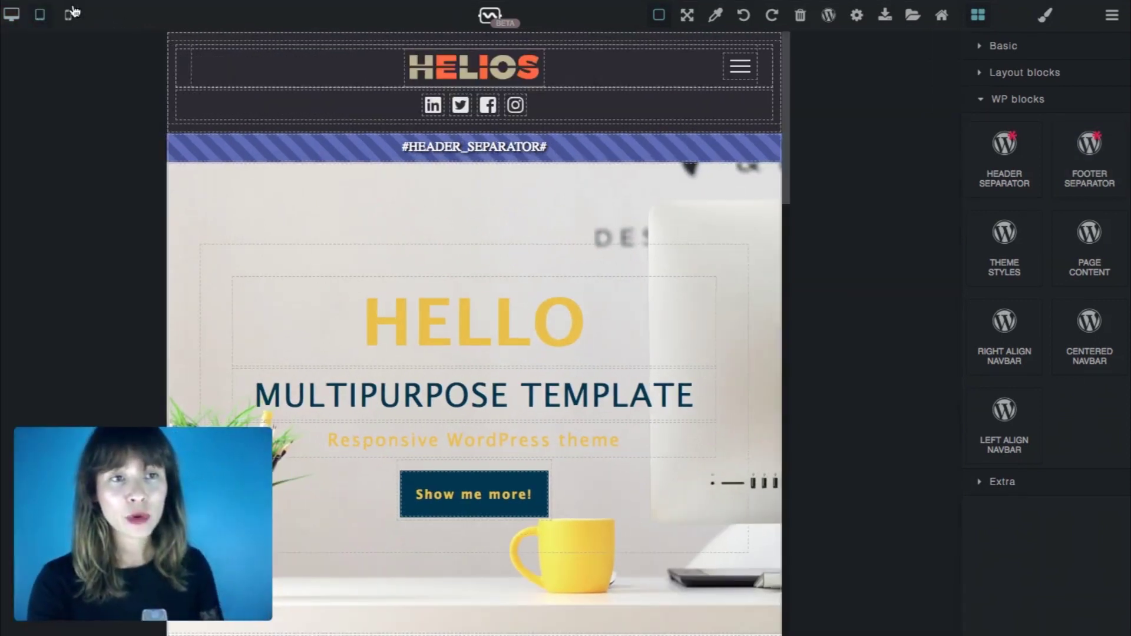
scroll(485, 210, down, 10)
scroll(486, 209, down, 10)
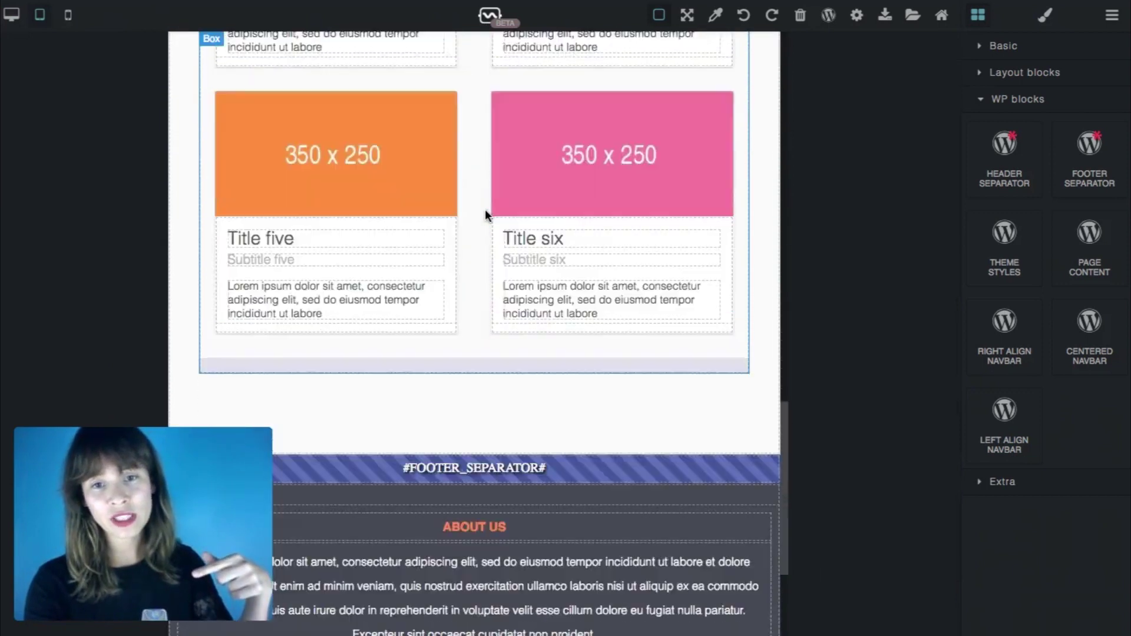
scroll(485, 210, up, 12)
scroll(486, 210, up, 5)
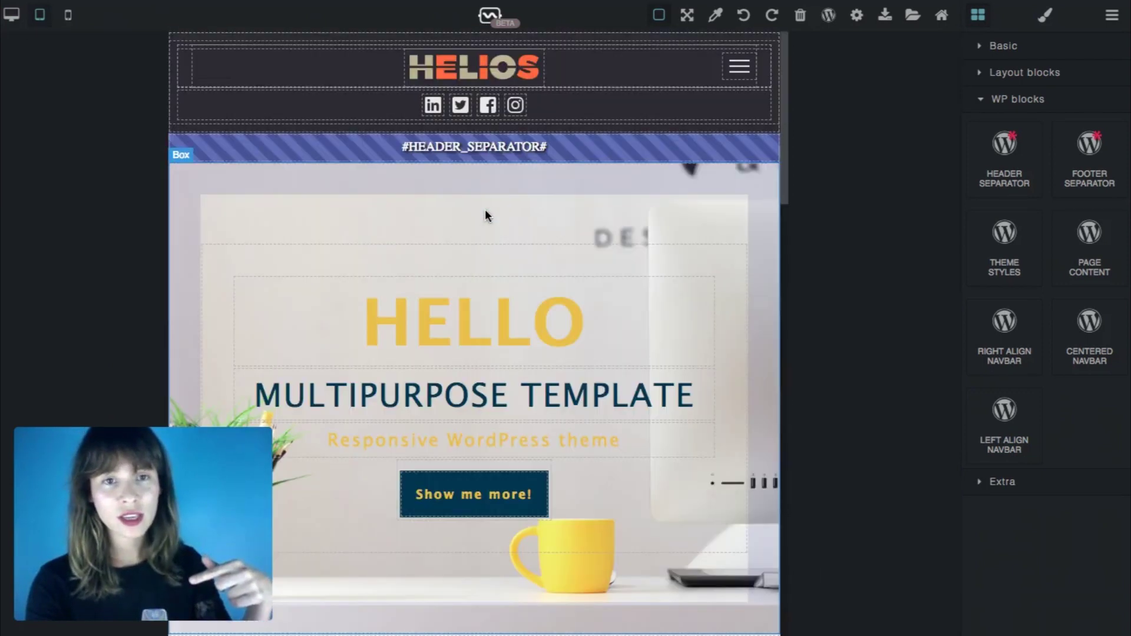
Step: Preview the whole page in the mobile layout down to the footer, and return to the desktop layout
click(68, 15)
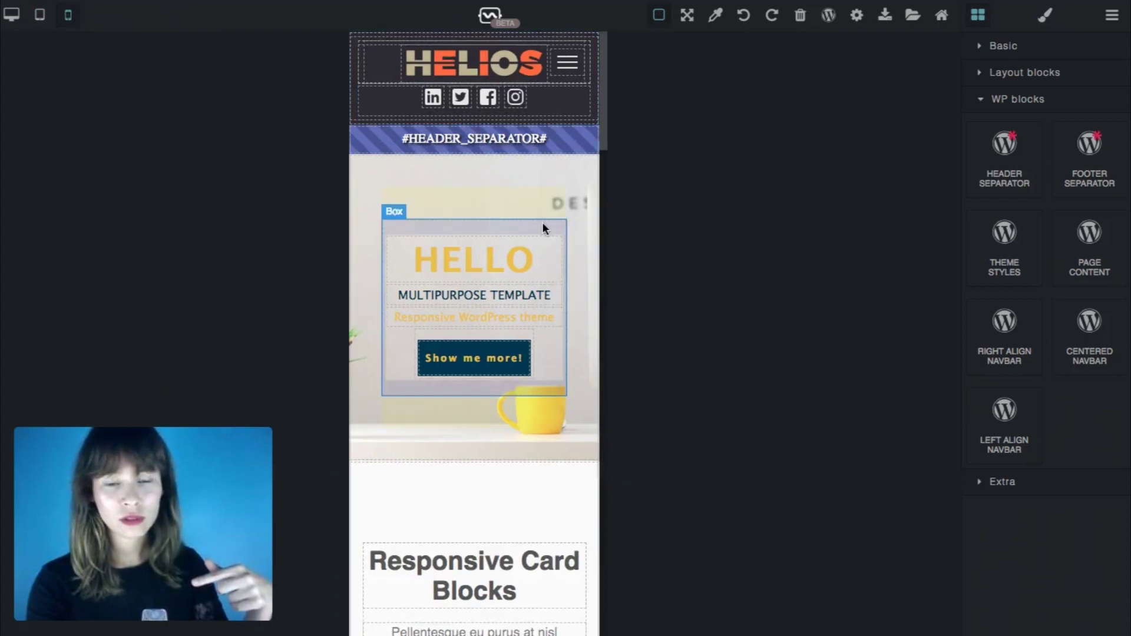
scroll(542, 224, down, 10)
scroll(544, 229, down, 10)
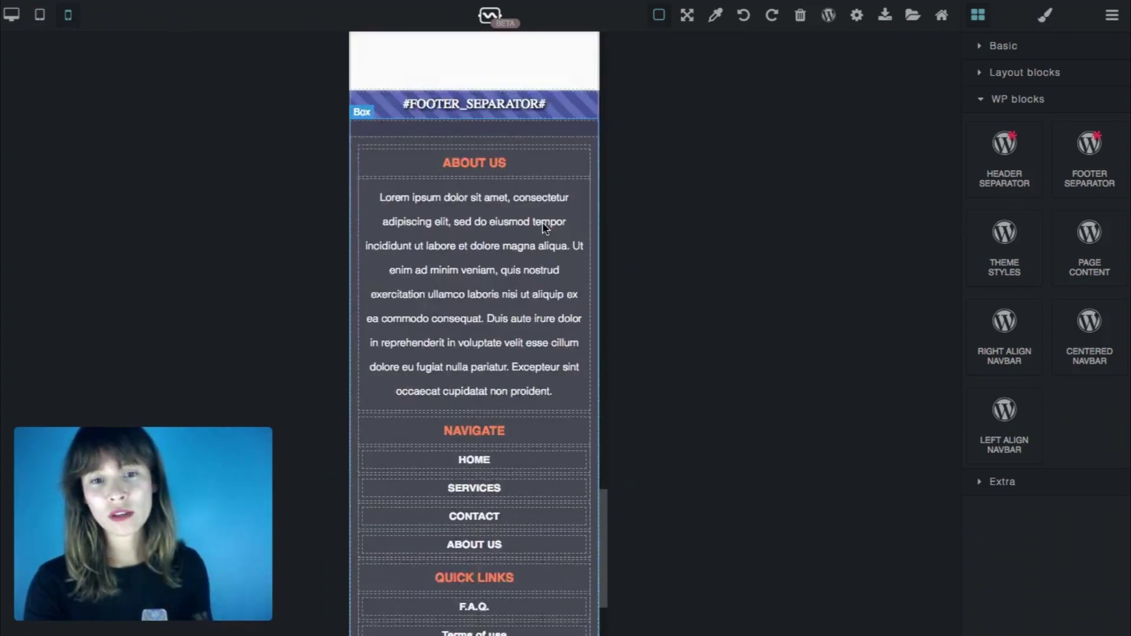
scroll(543, 229, up, 20)
scroll(543, 228, up, 5)
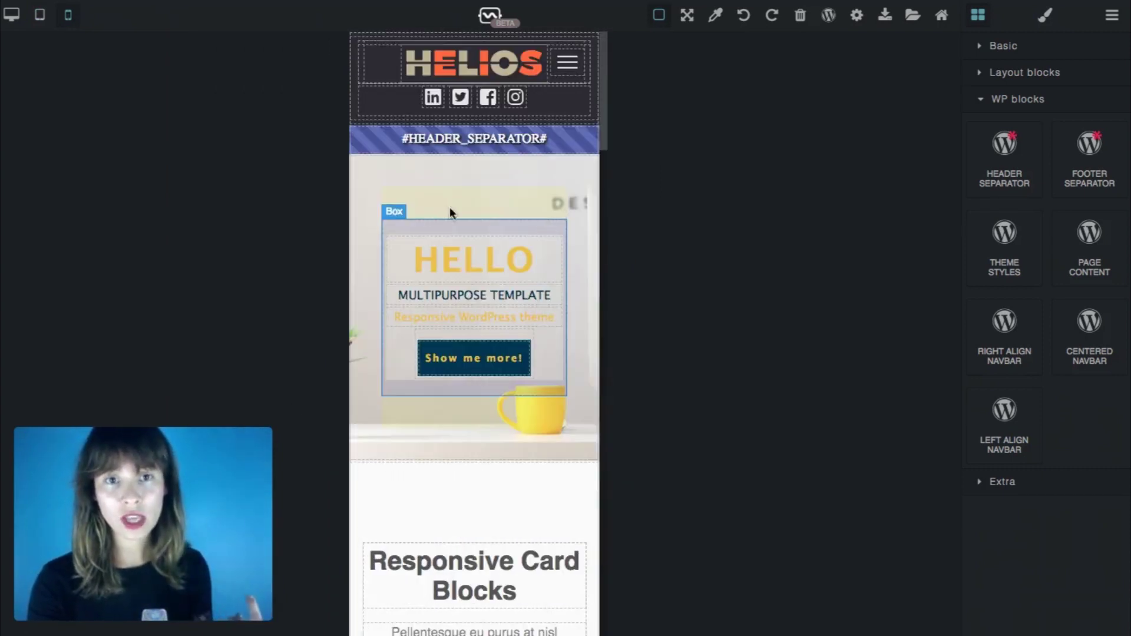
click(20, 23)
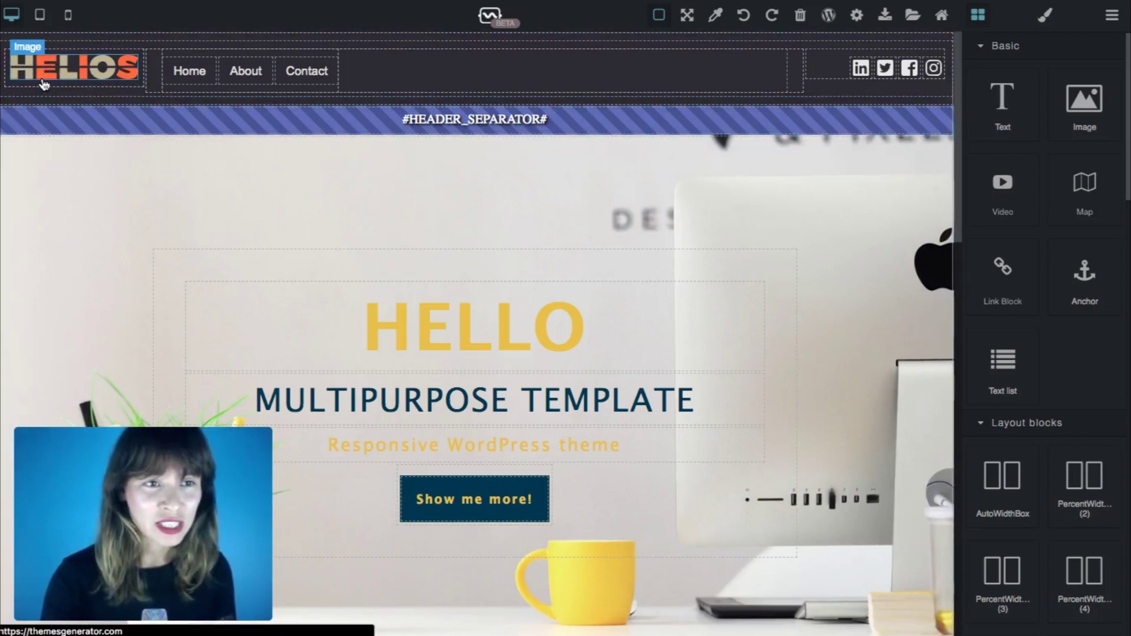
Step: Replace the header's HELIOS logo with travel-logo.png uploaded from the Travel-theme folder on the Desktop
double_click(101, 69)
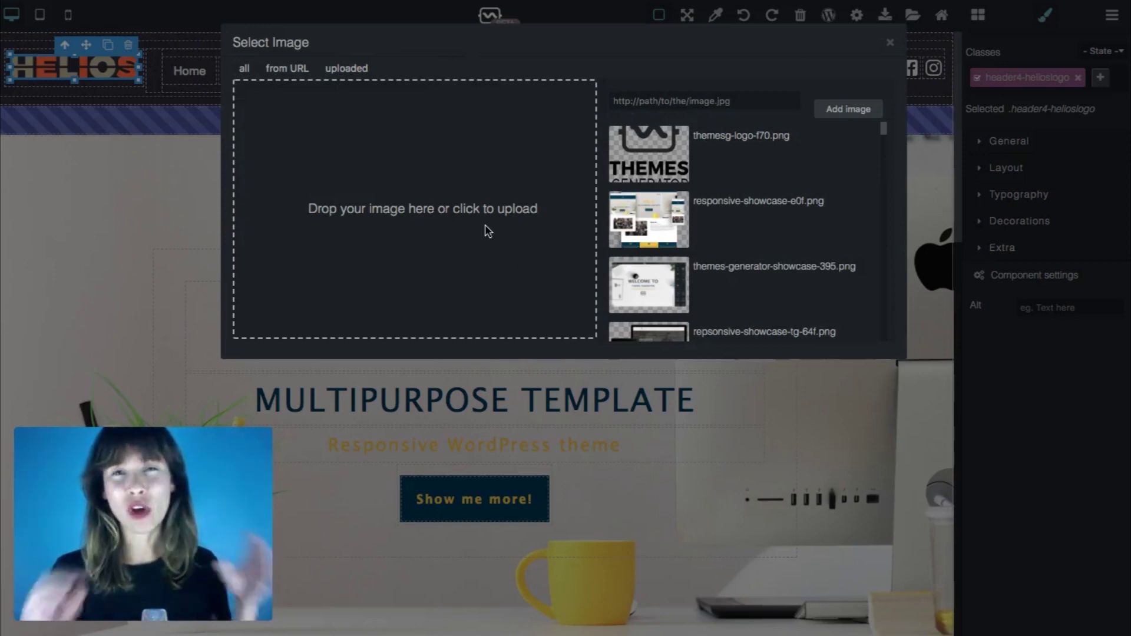
click(451, 210)
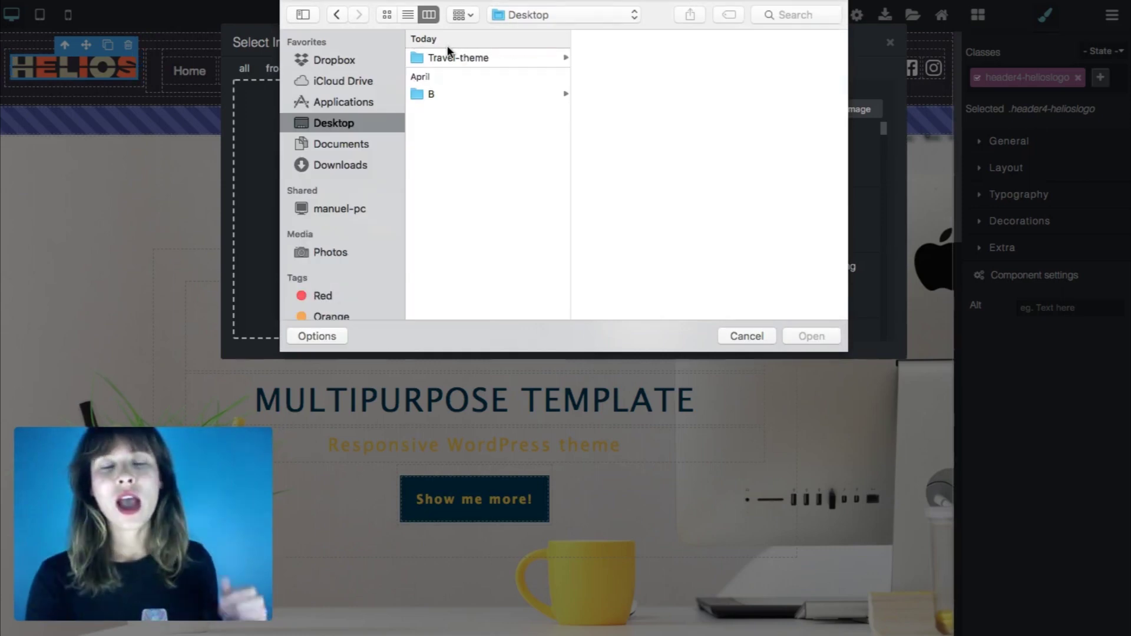
click(440, 58)
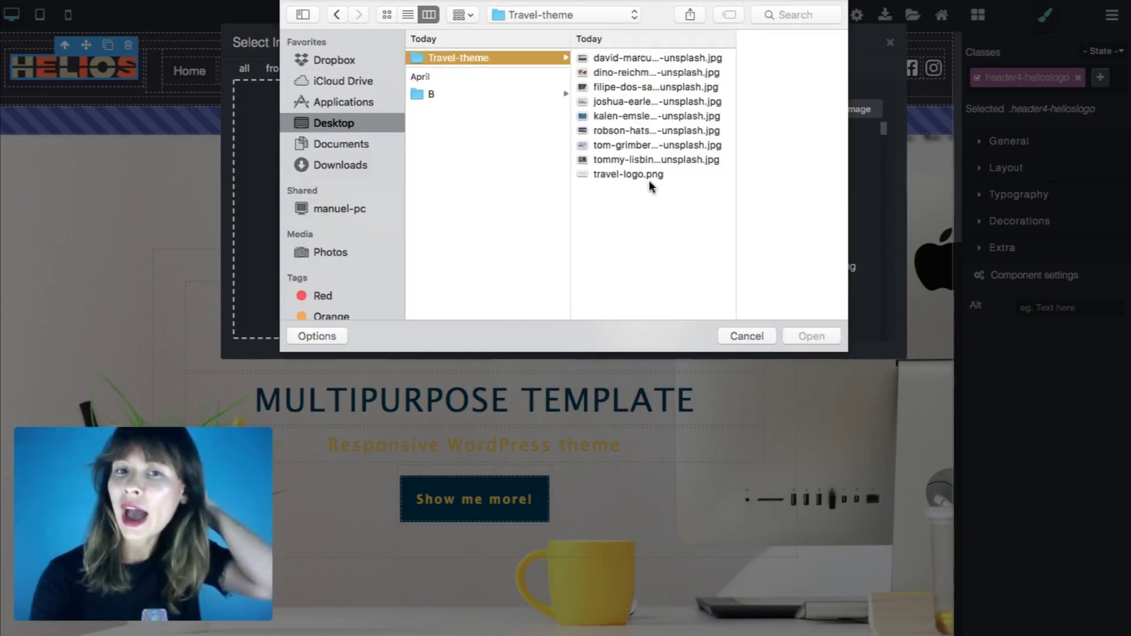
click(619, 174)
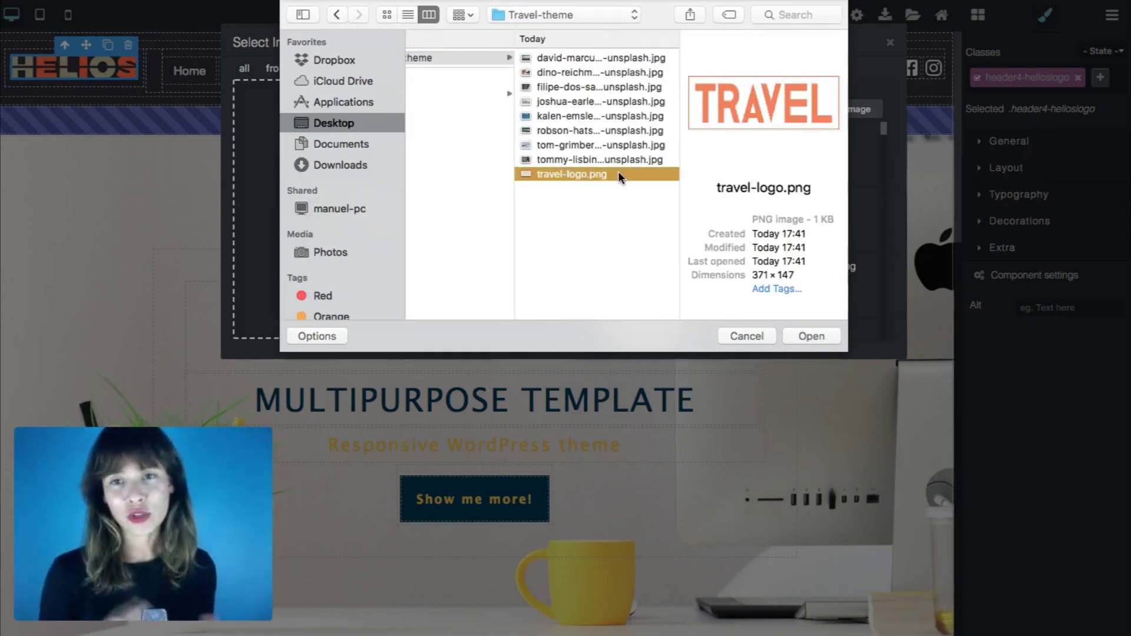
double_click(618, 172)
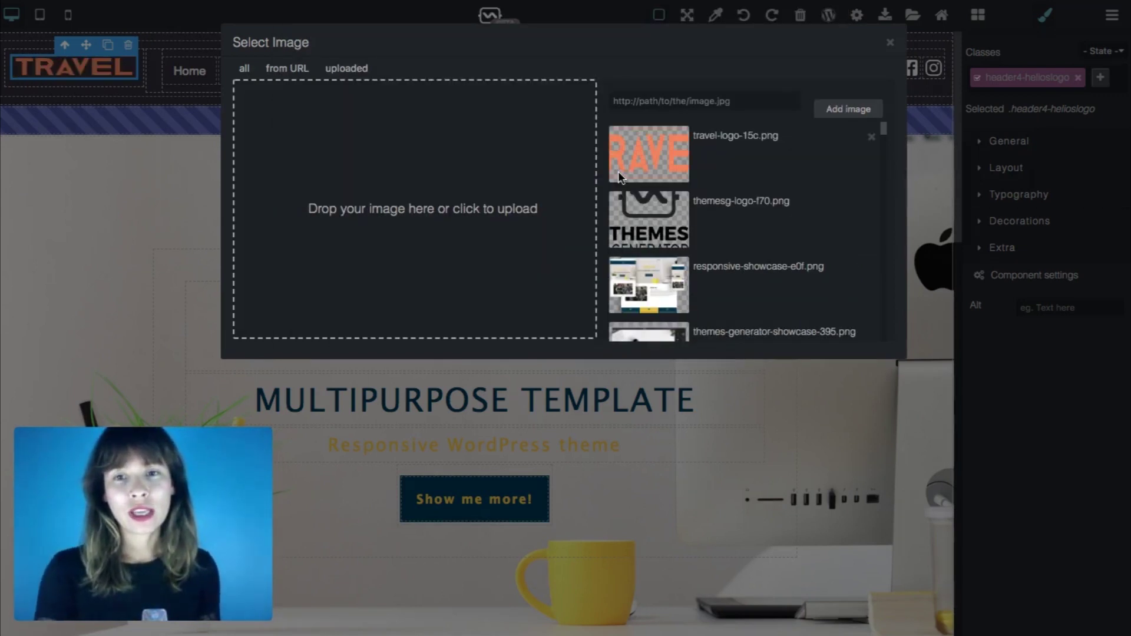
click(656, 154)
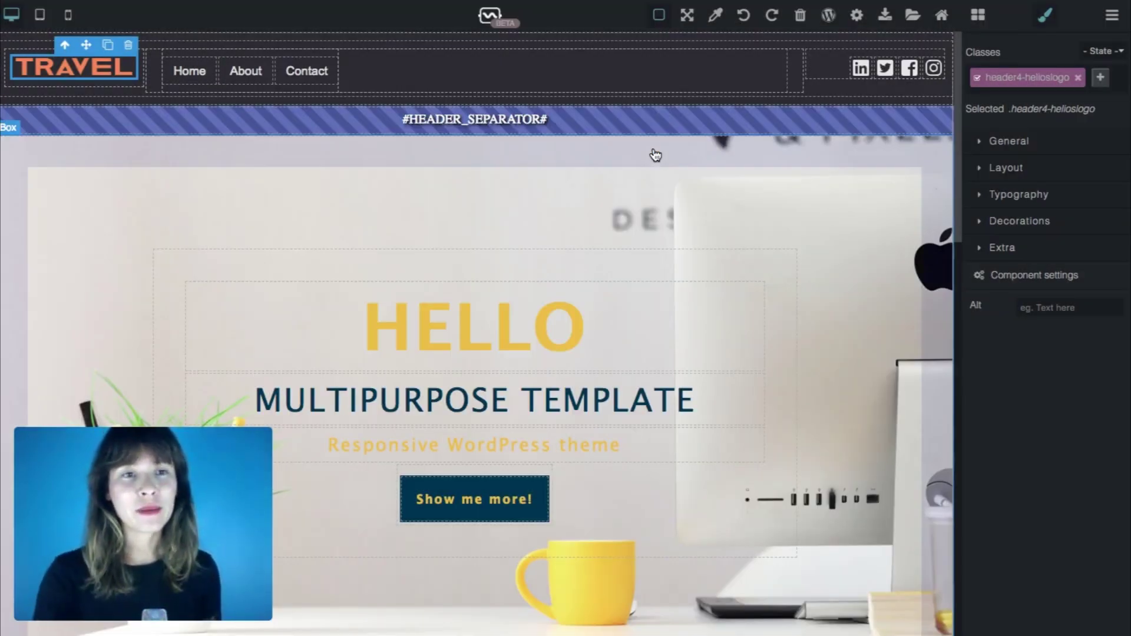
click(71, 221)
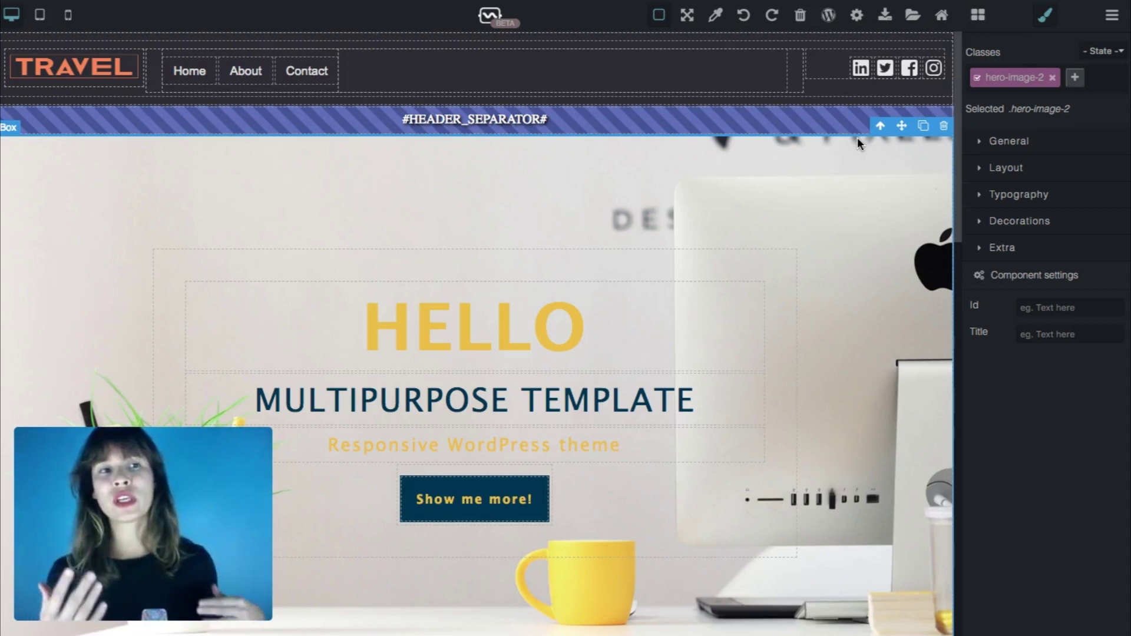
click(306, 34)
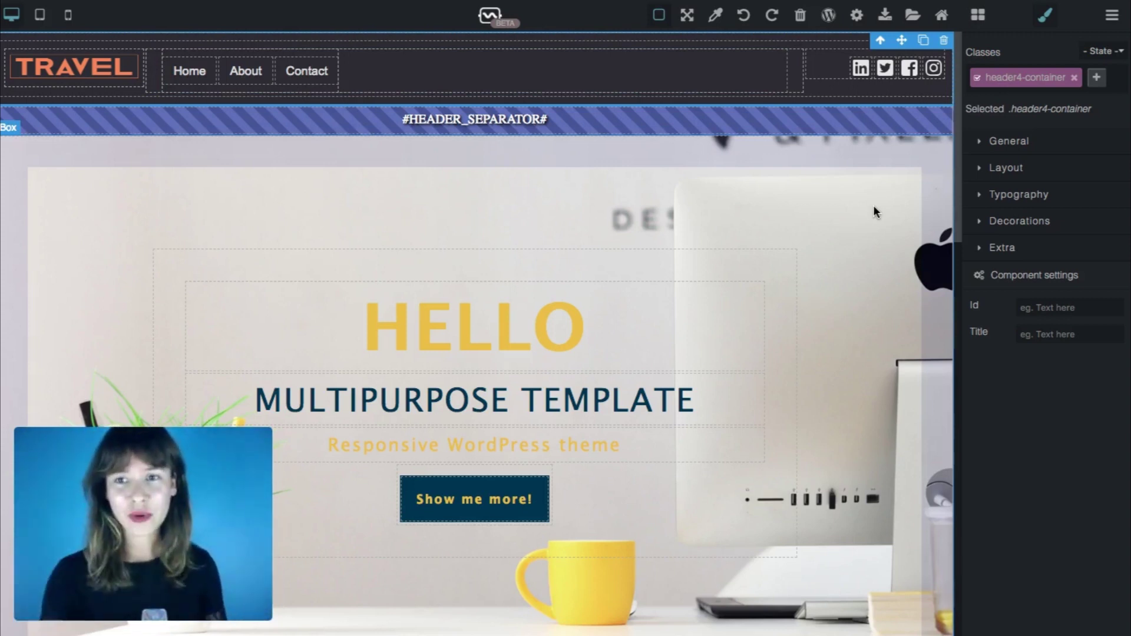
click(873, 209)
scroll(876, 260, down, 1)
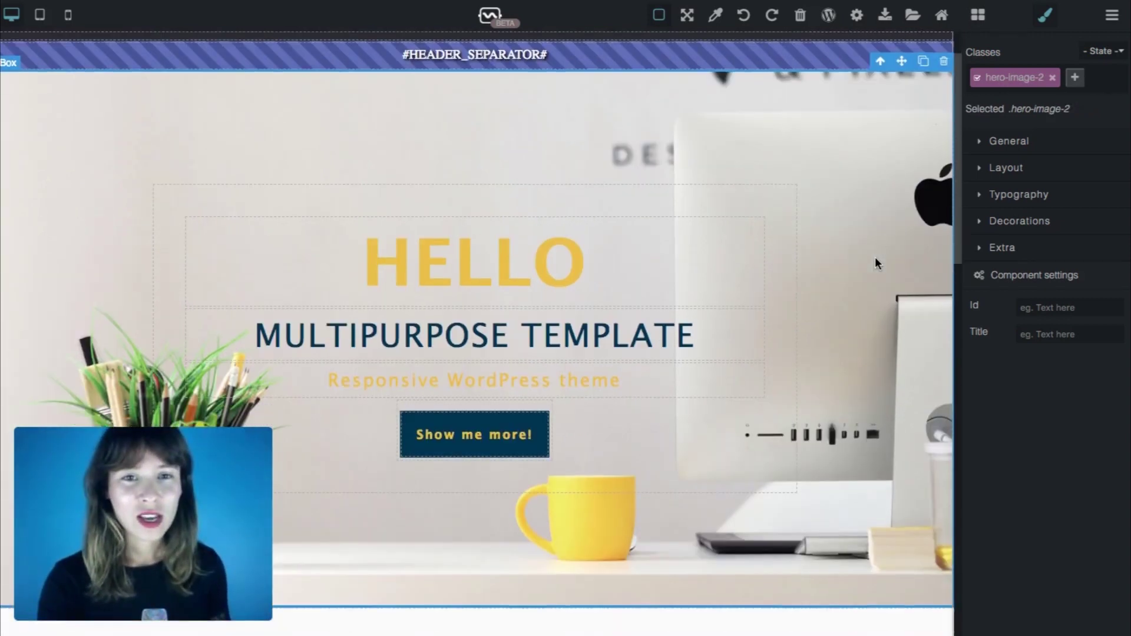
scroll(876, 259, down, 1)
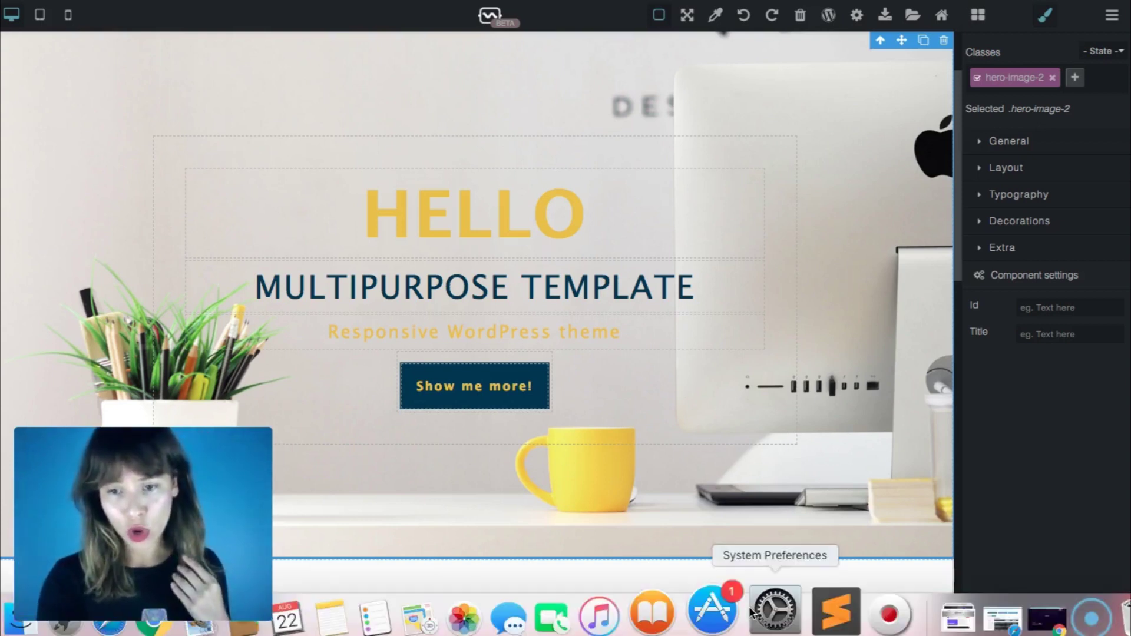
click(731, 611)
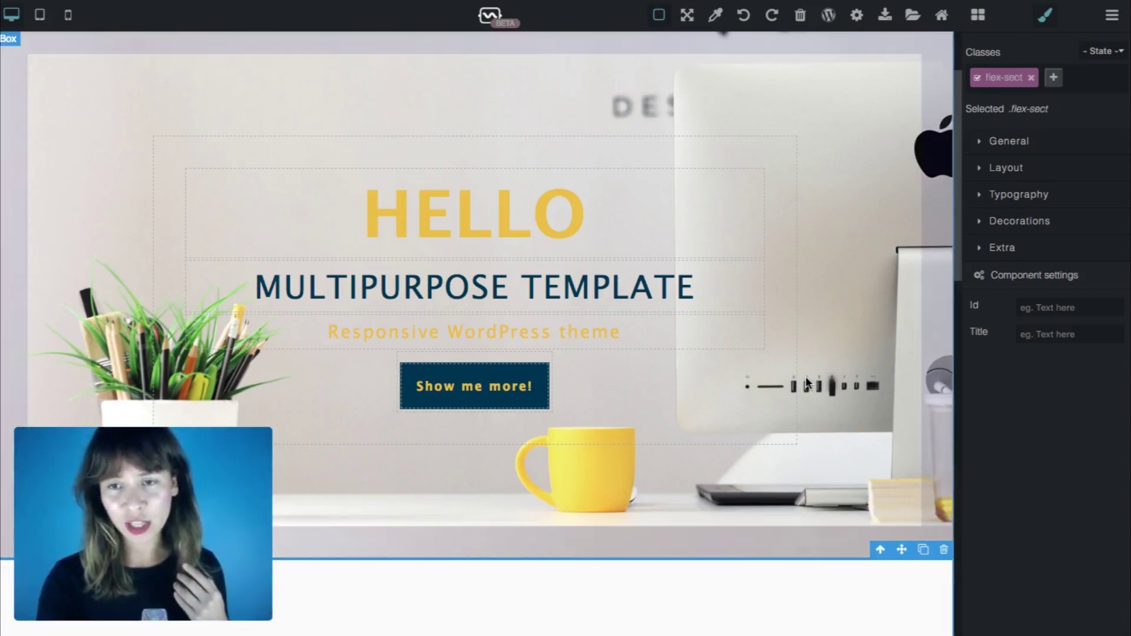
Step: Open the image selection for background Layer 1 of the hero section
click(809, 383)
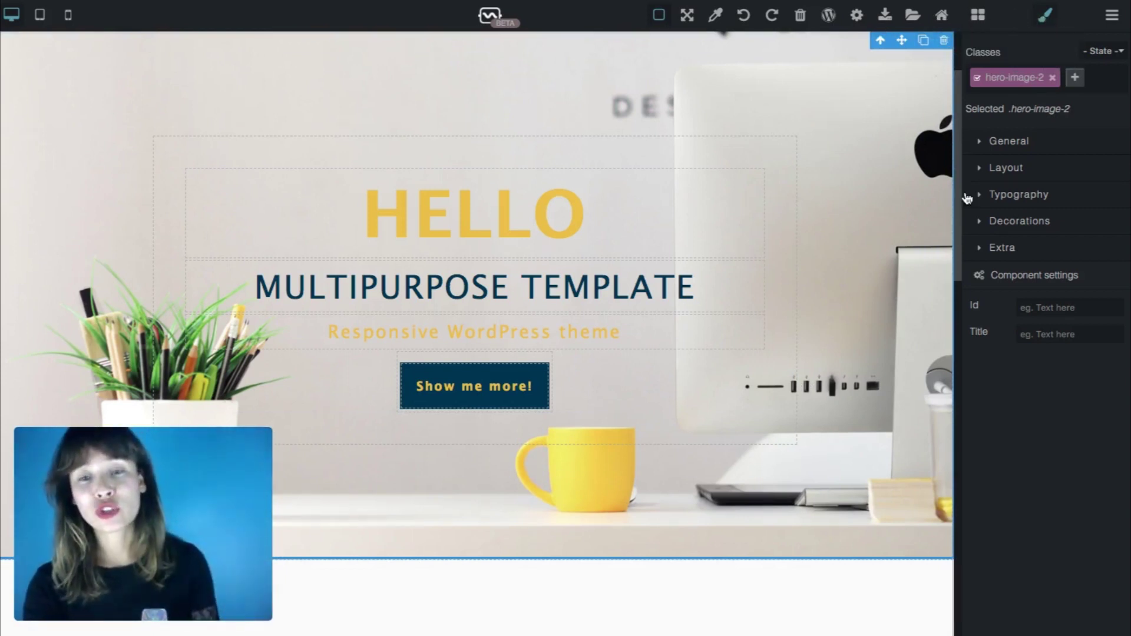
click(1012, 221)
scroll(1012, 224, down, 1)
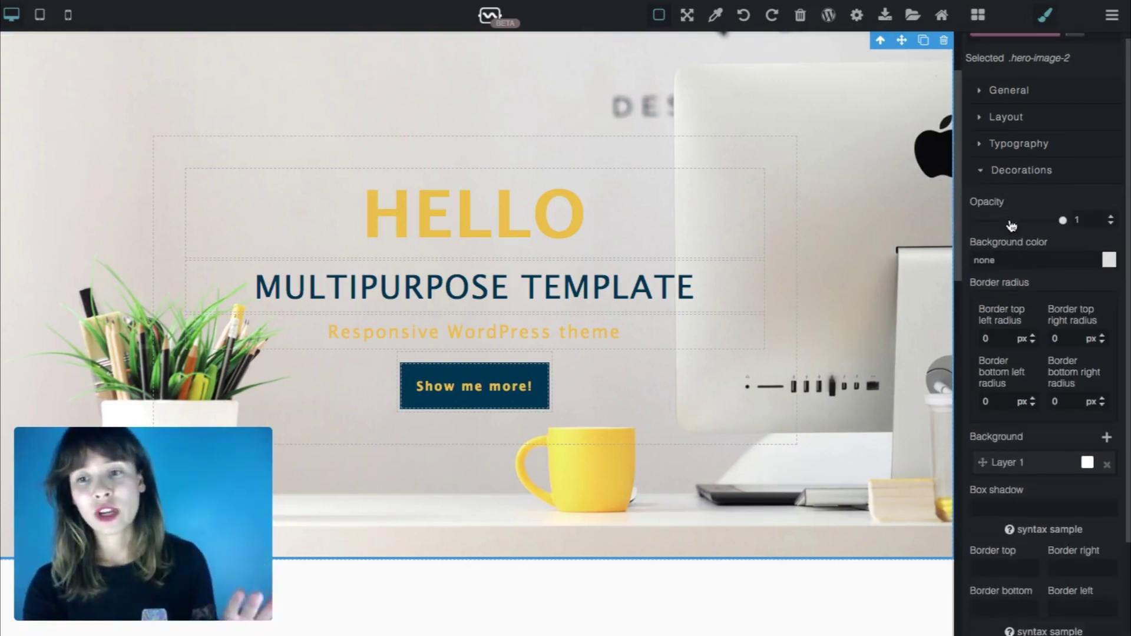
scroll(1012, 226, down, 2)
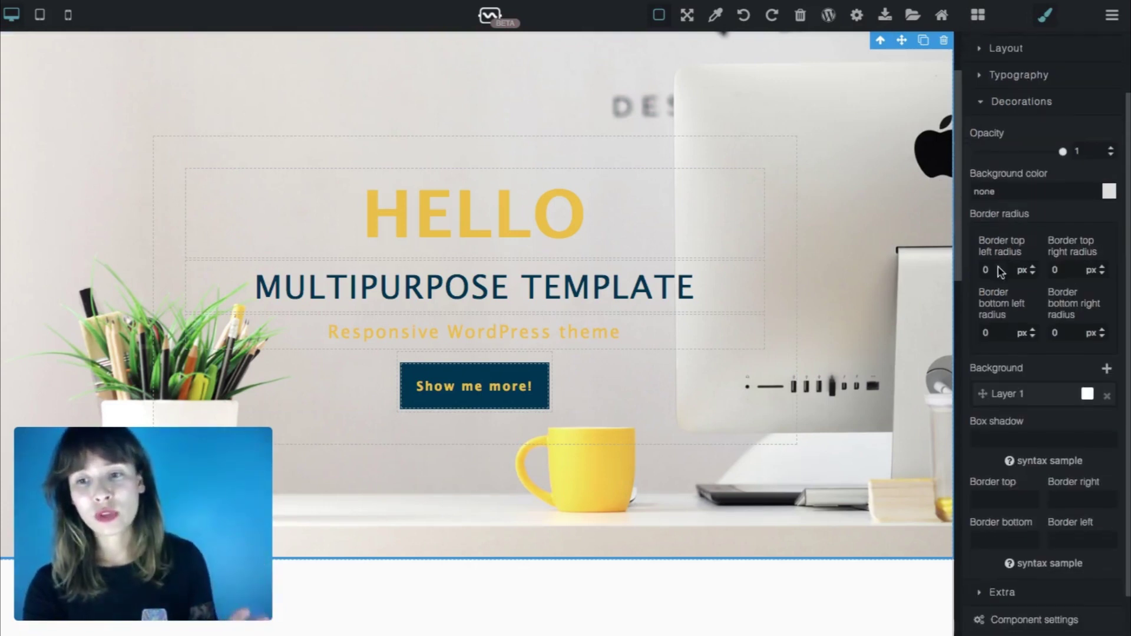
click(1010, 399)
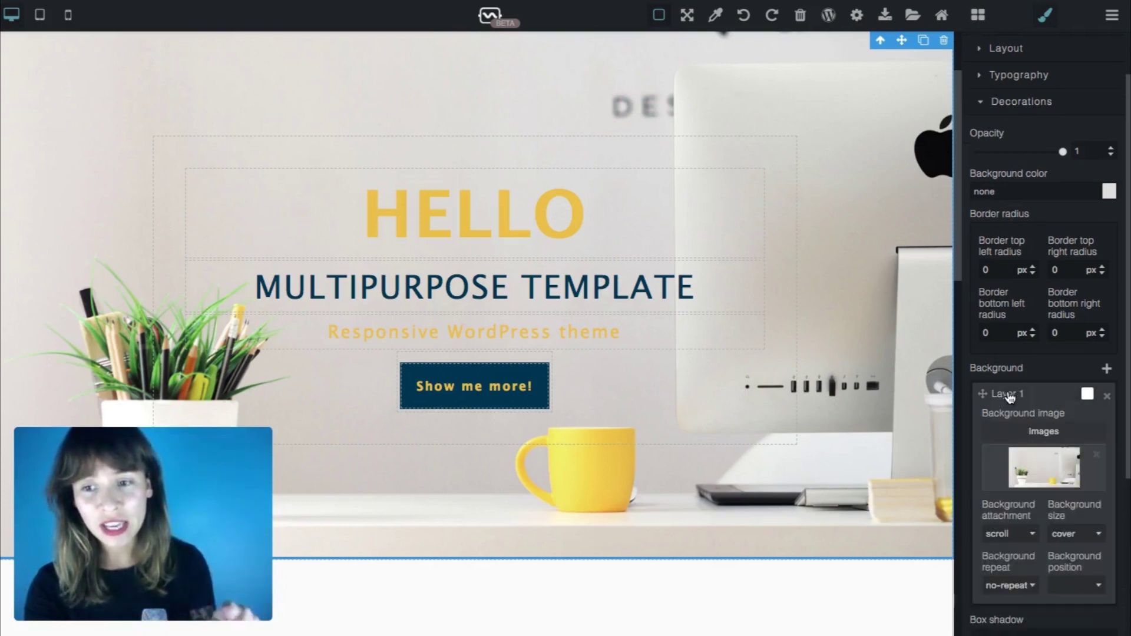
click(1044, 433)
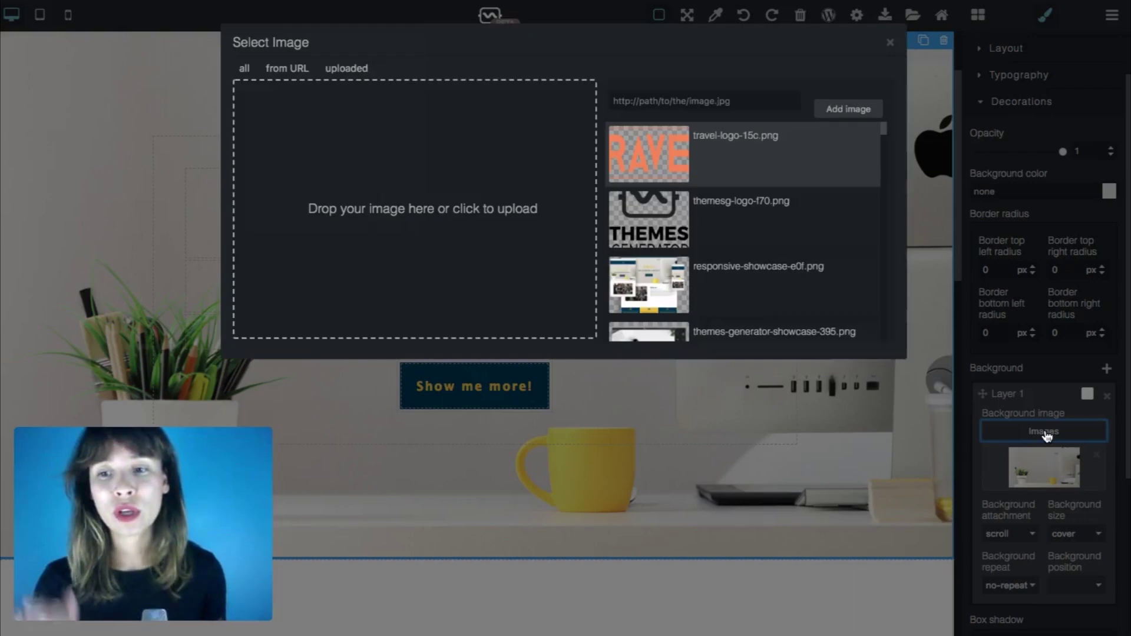
Step: Upload the snowy-mountain camper photo from the Travel-theme folder and apply it as the hero section's background image
click(452, 204)
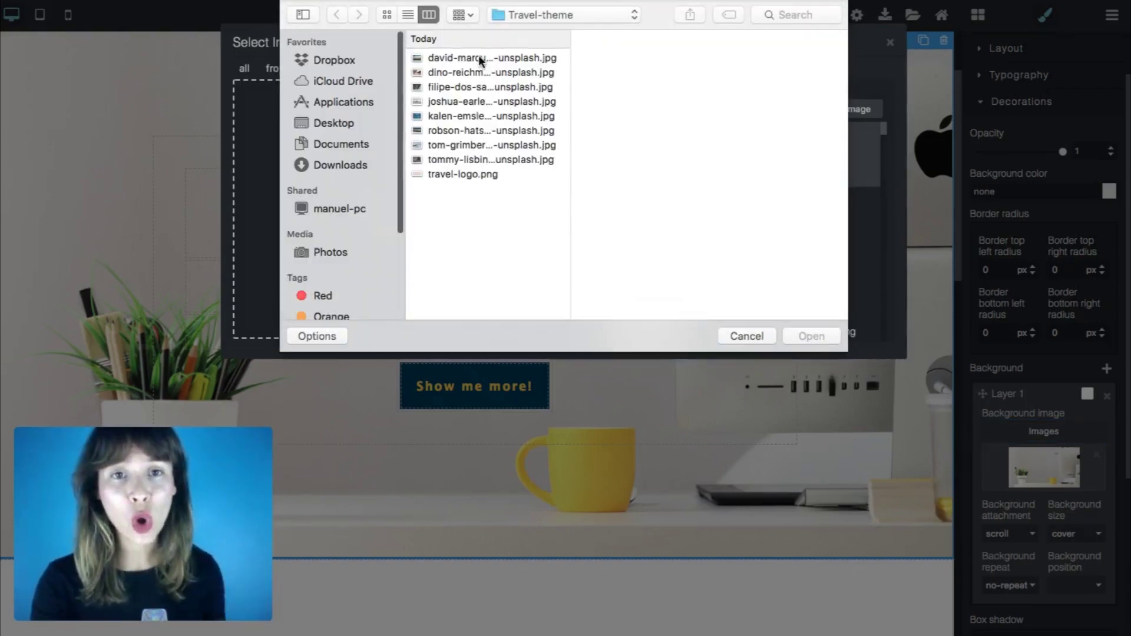
click(451, 159)
key(Up)
key(Up)
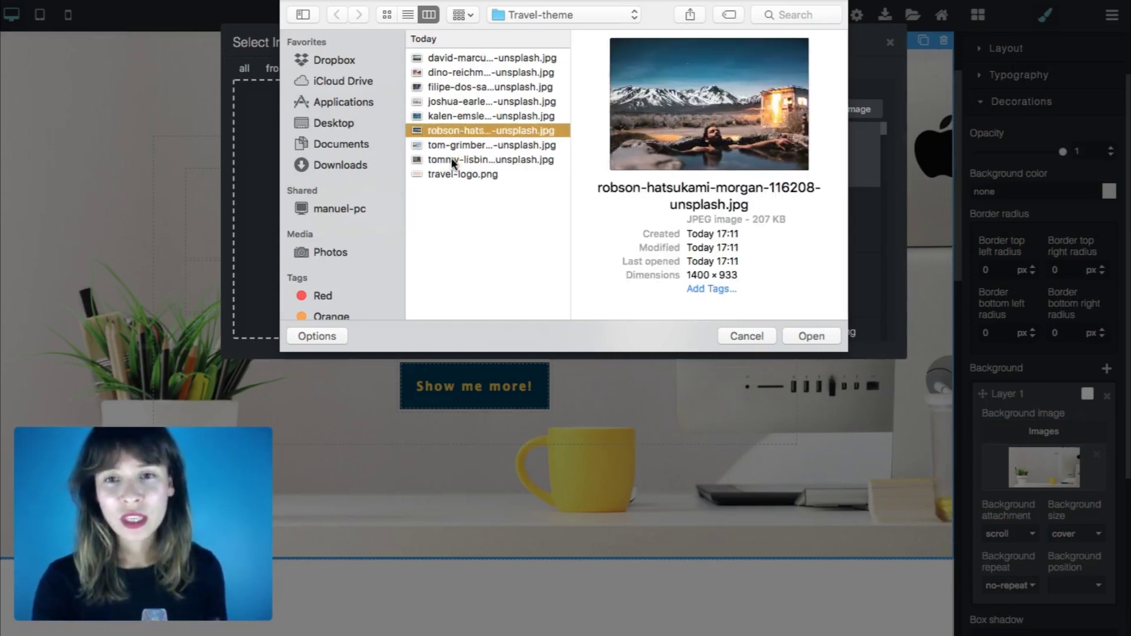
key(Return)
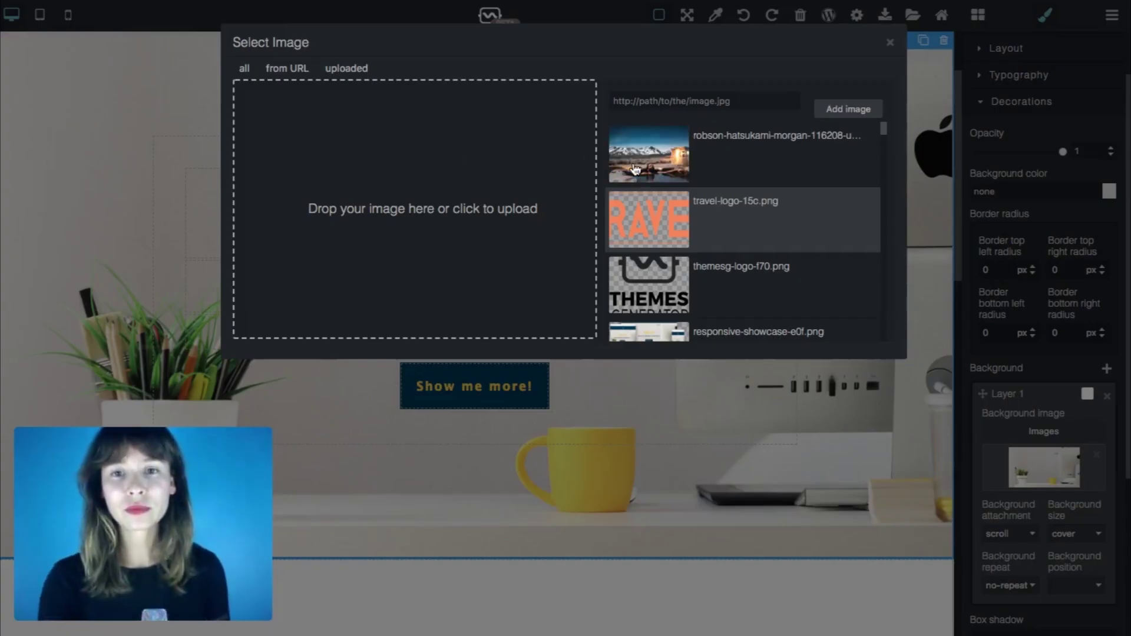
click(651, 165)
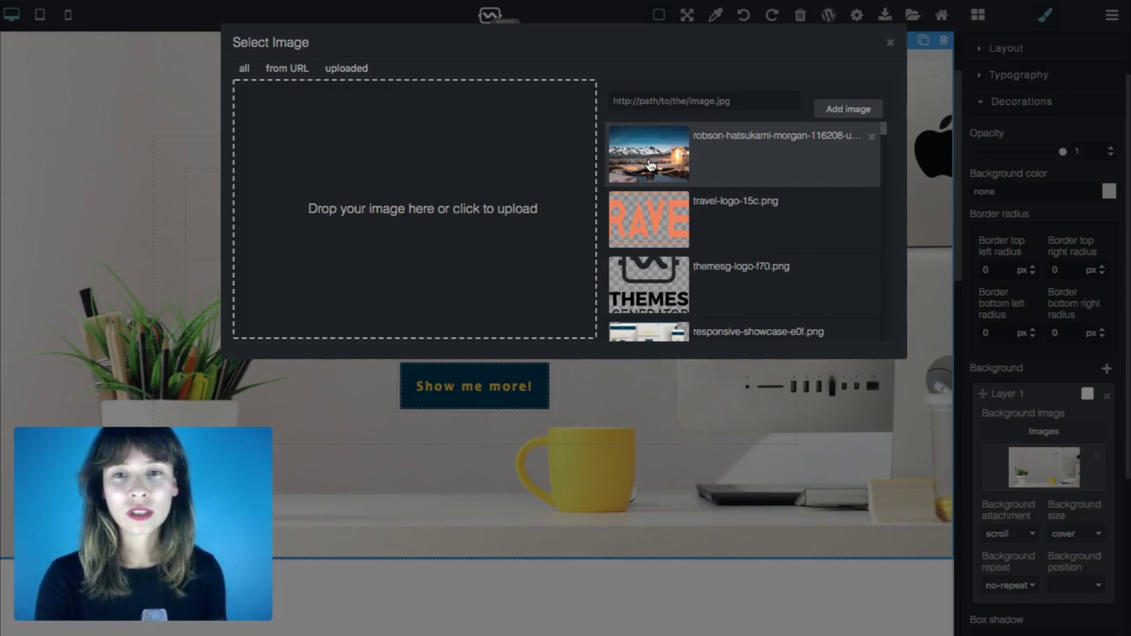
double_click(651, 165)
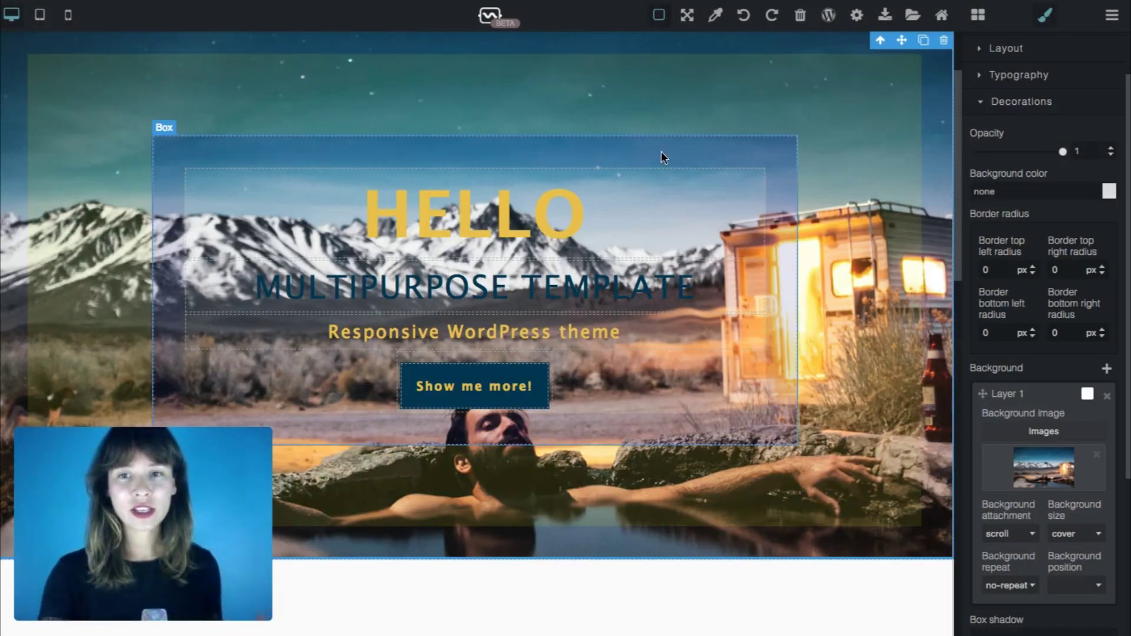
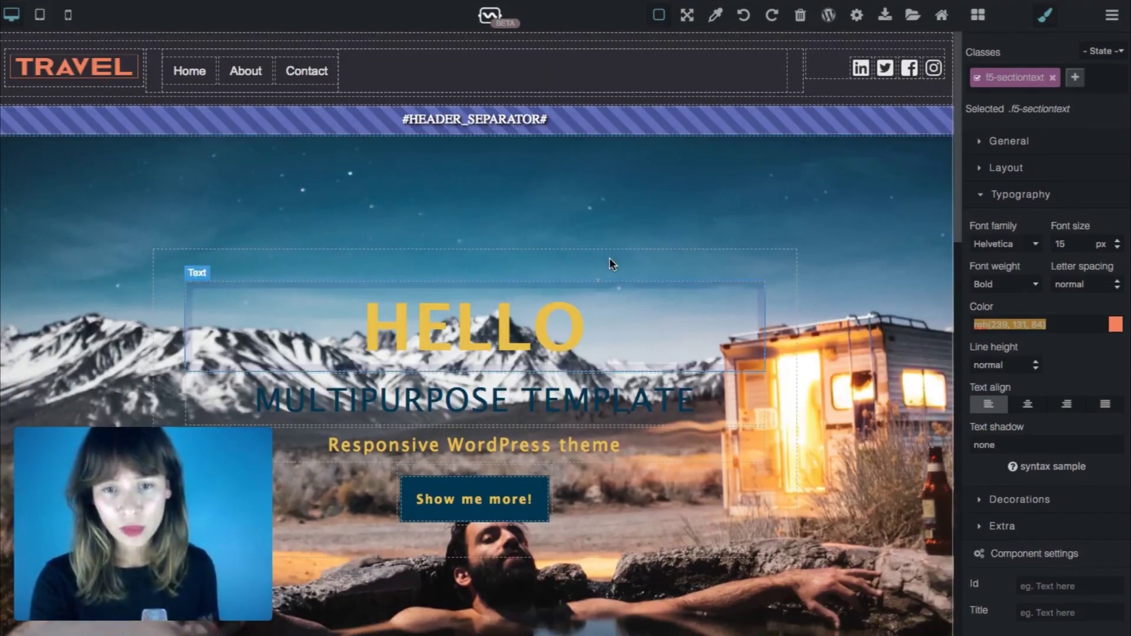
Step: Set the text color of the hero's HELLO heading to rgb(239, 131, 84)
click(591, 303)
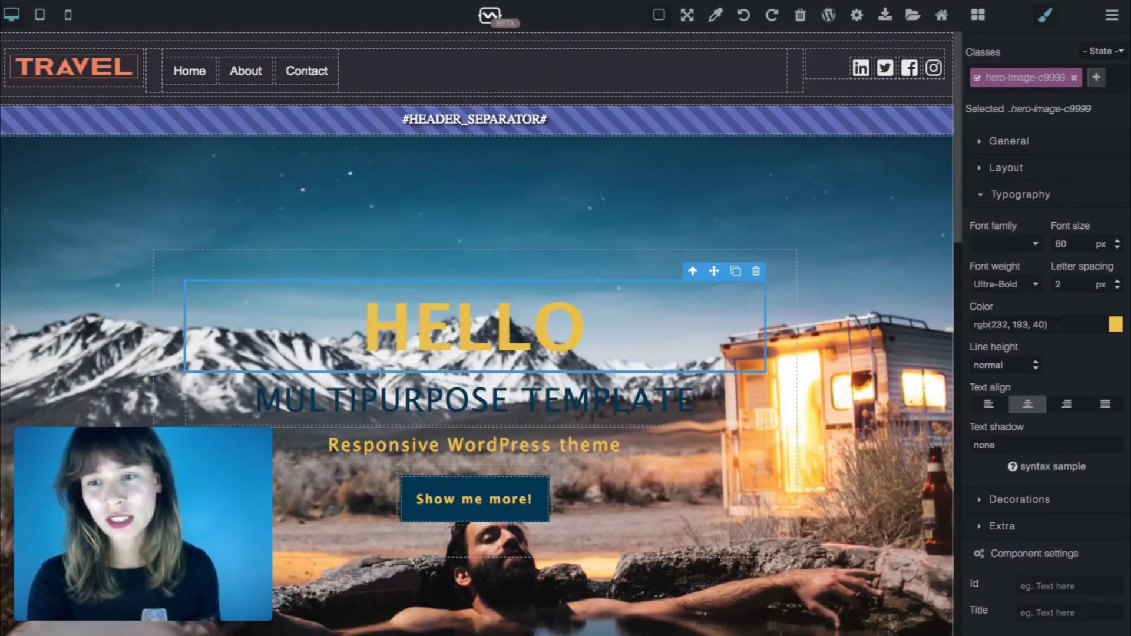
drag(1049, 324, 925, 329)
text(rgb(239, 131, 84))
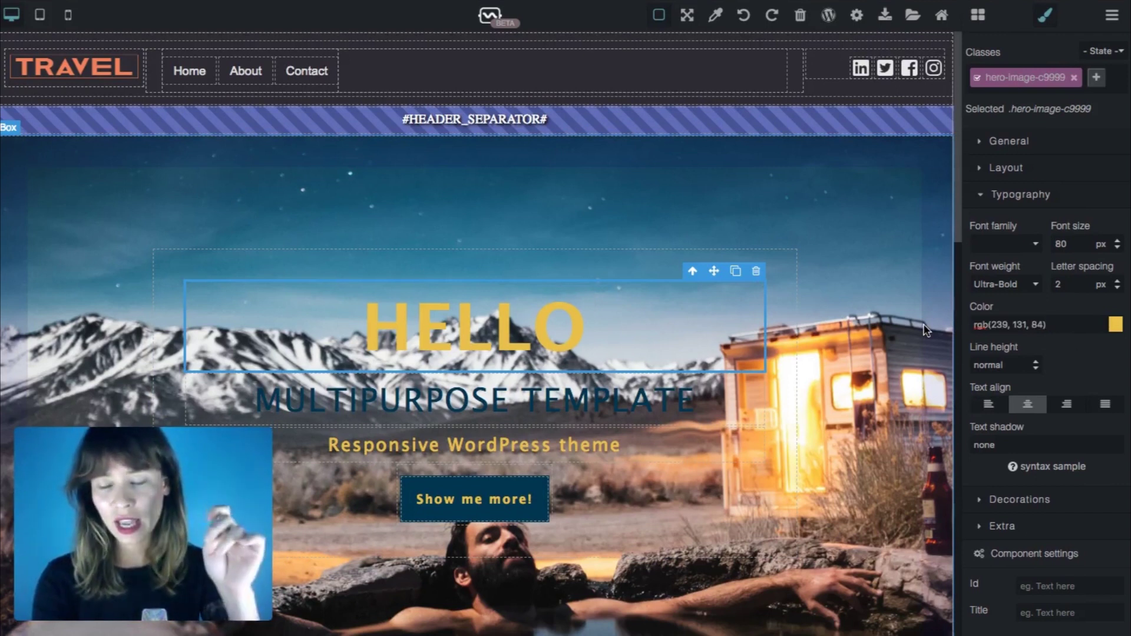
key(Return)
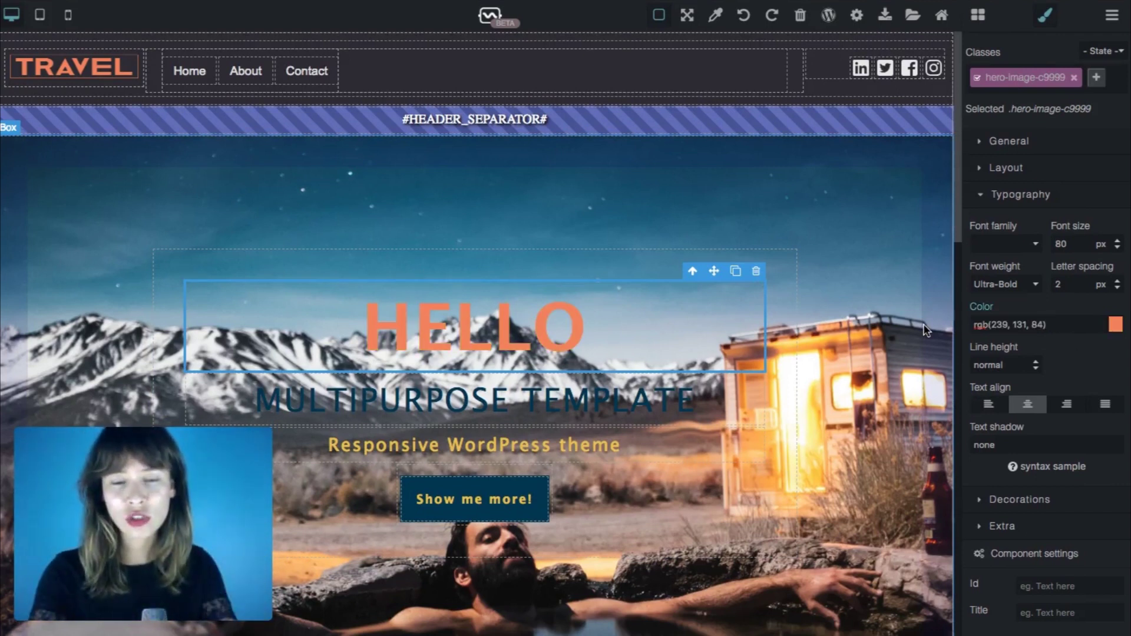
Step: Replace the hero heading's text with WELCOME
double_click(542, 339)
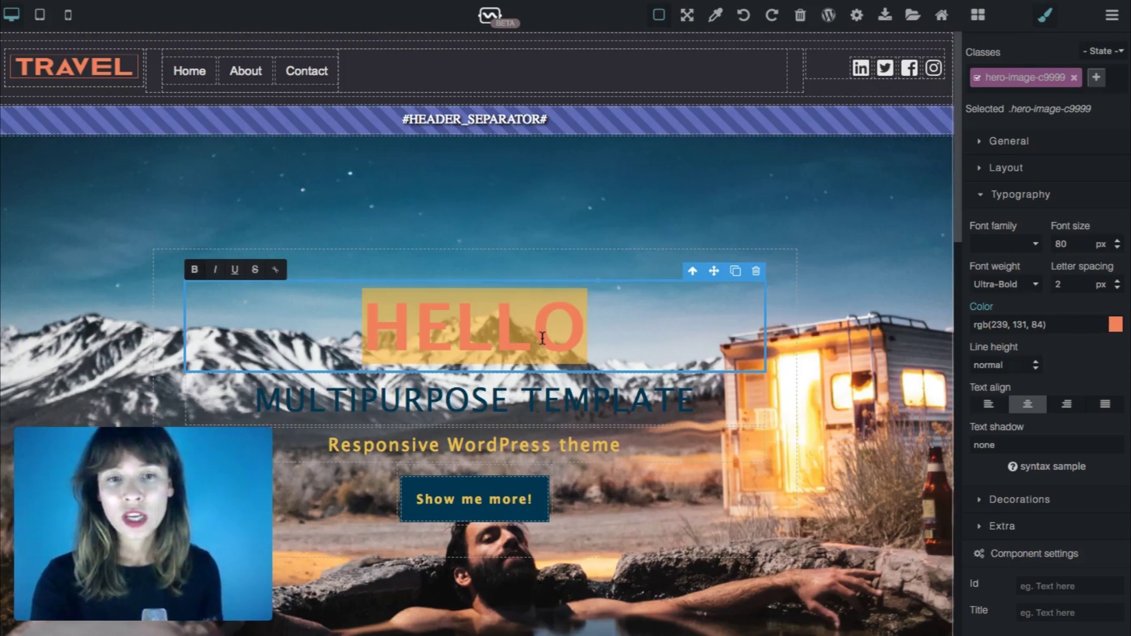
click(592, 324)
double_click(498, 310)
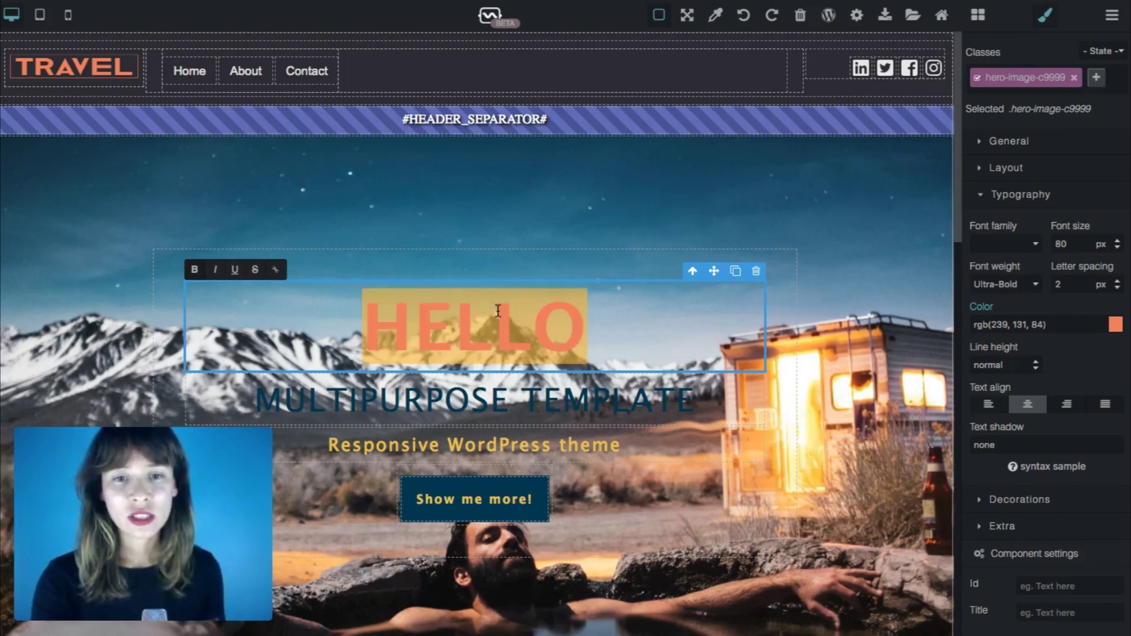
text(WELCOME)
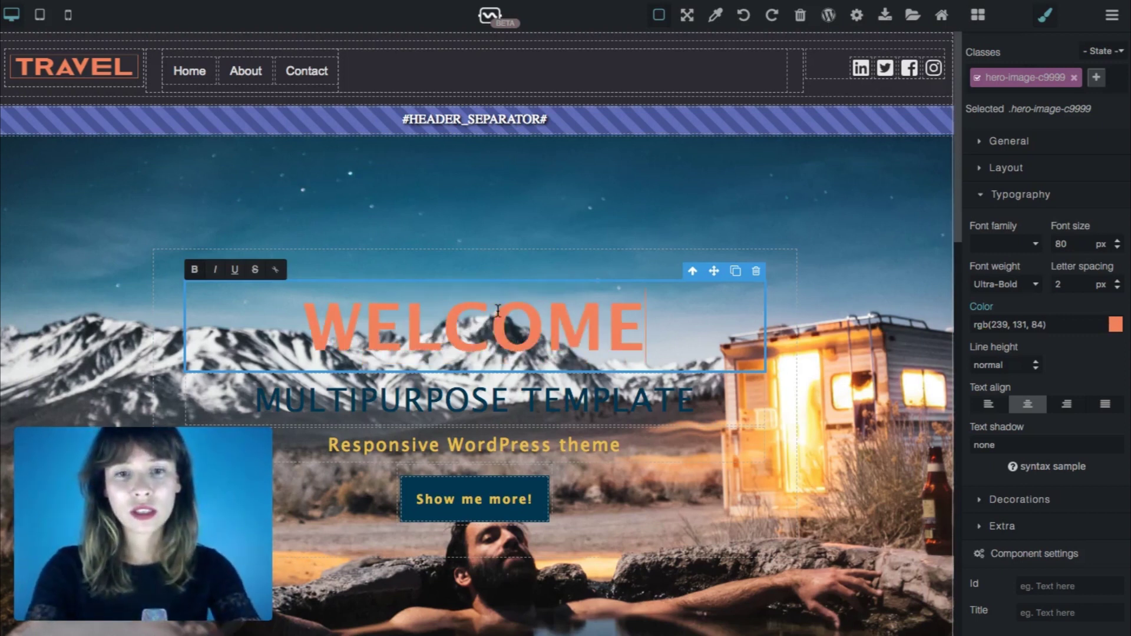
click(607, 192)
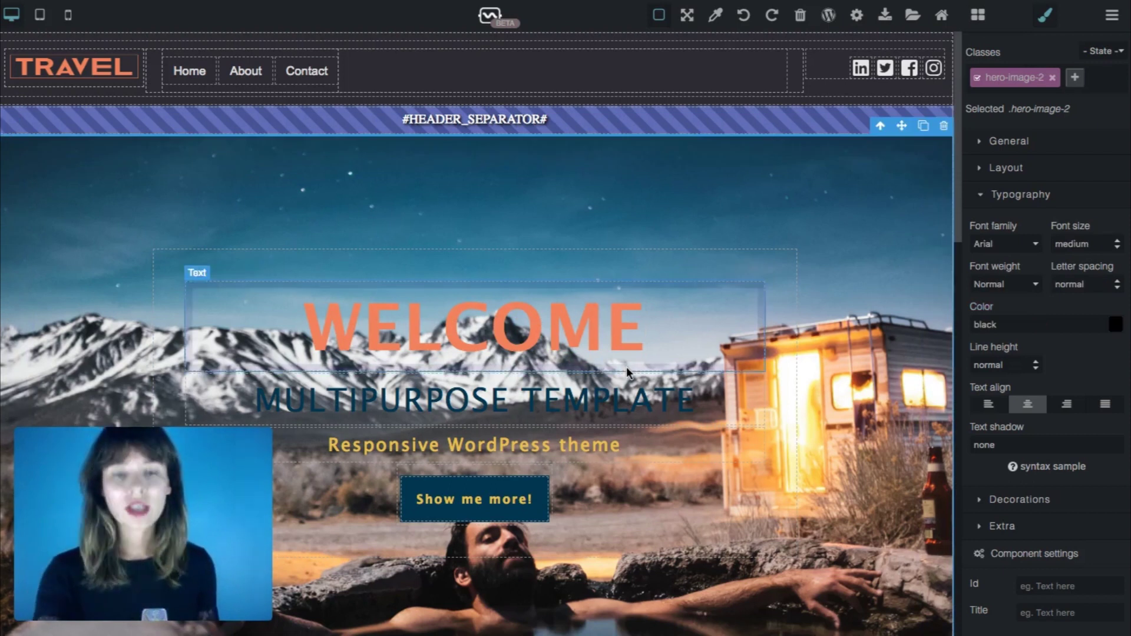
triple_click(406, 386)
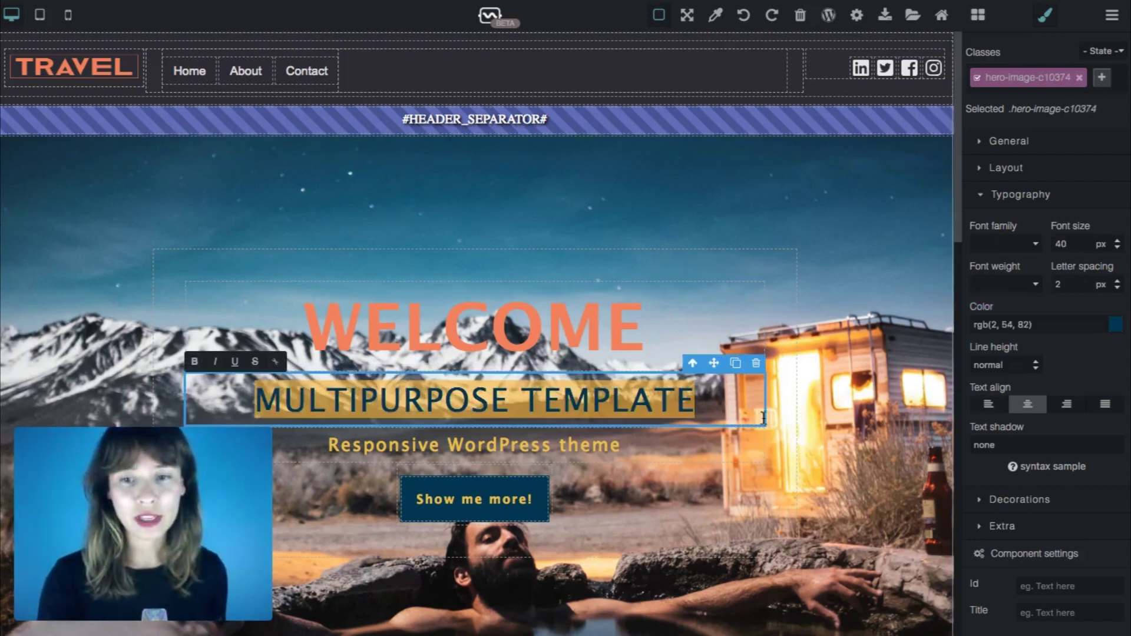
click(731, 402)
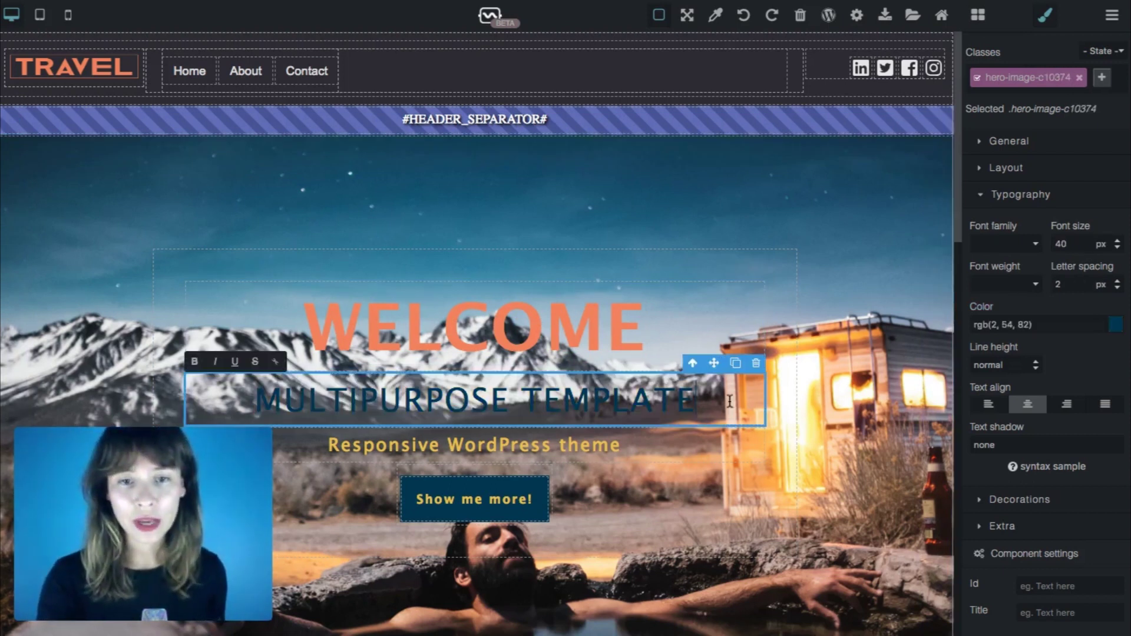
Step: Set the background color of the hero's "Show me more!" button to rgb(239, 131, 84)
click(544, 492)
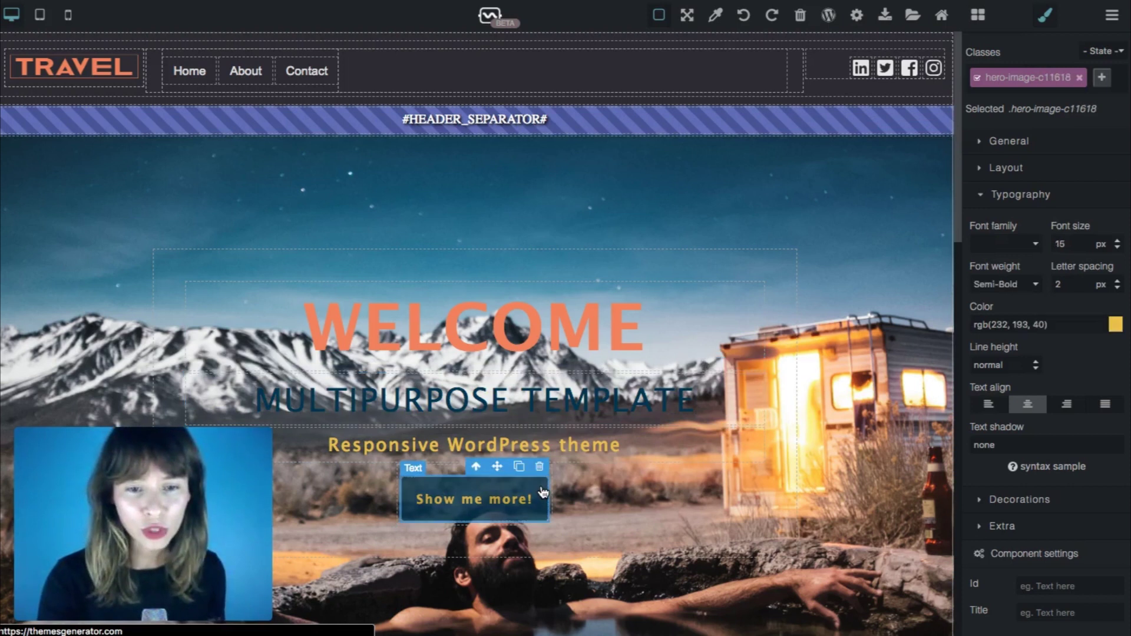
click(1012, 201)
click(1011, 222)
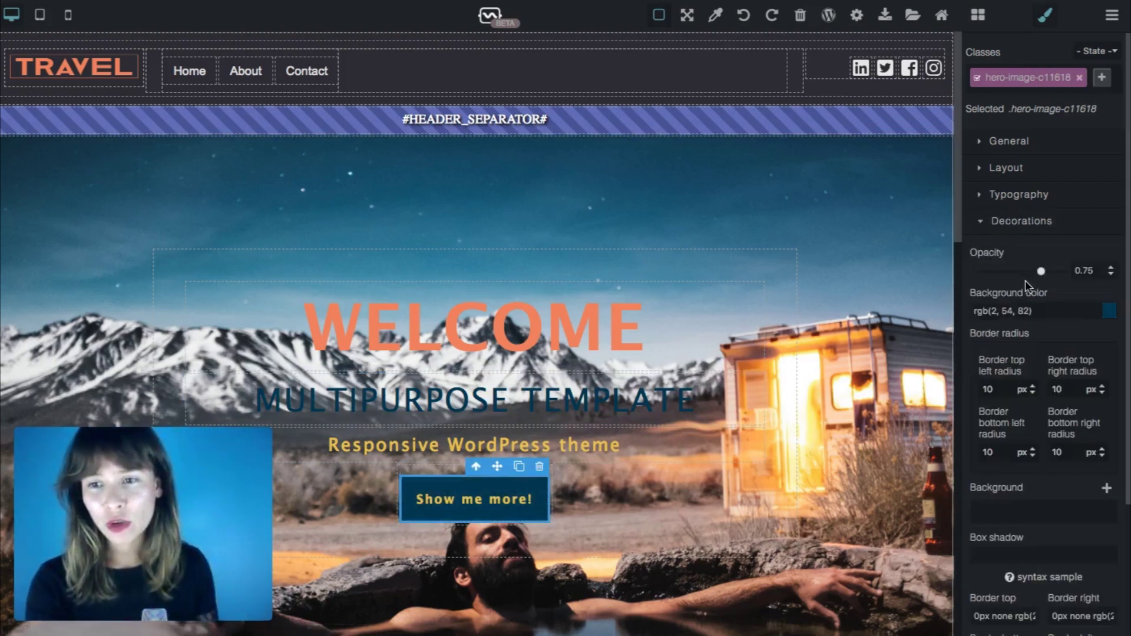
drag(1044, 306, 958, 317)
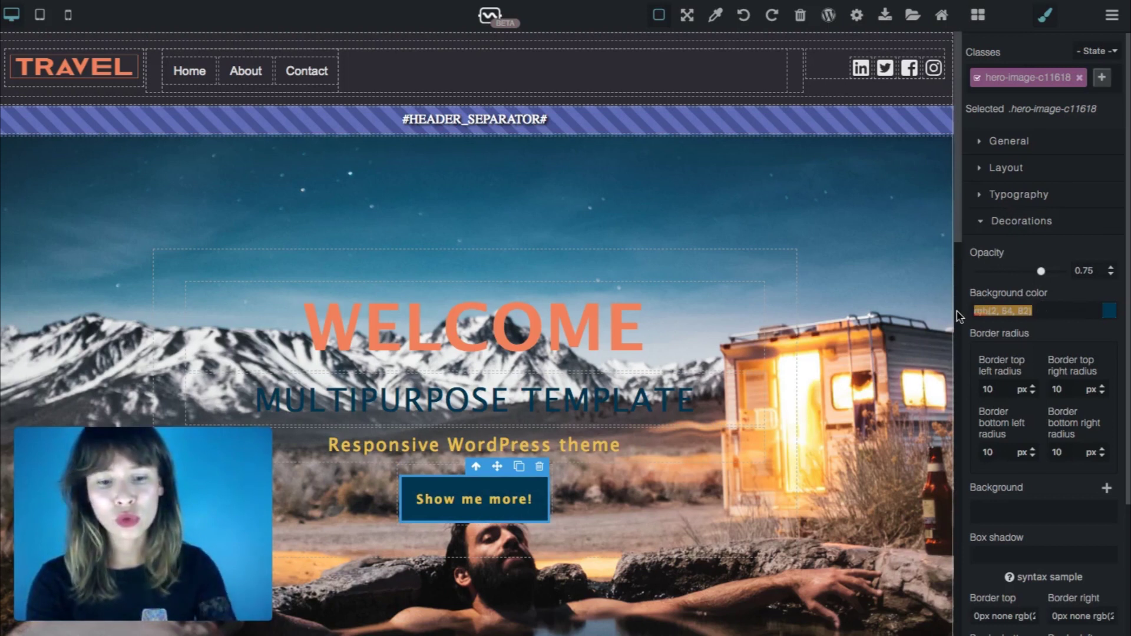
text(rgb(239, 131, 84))
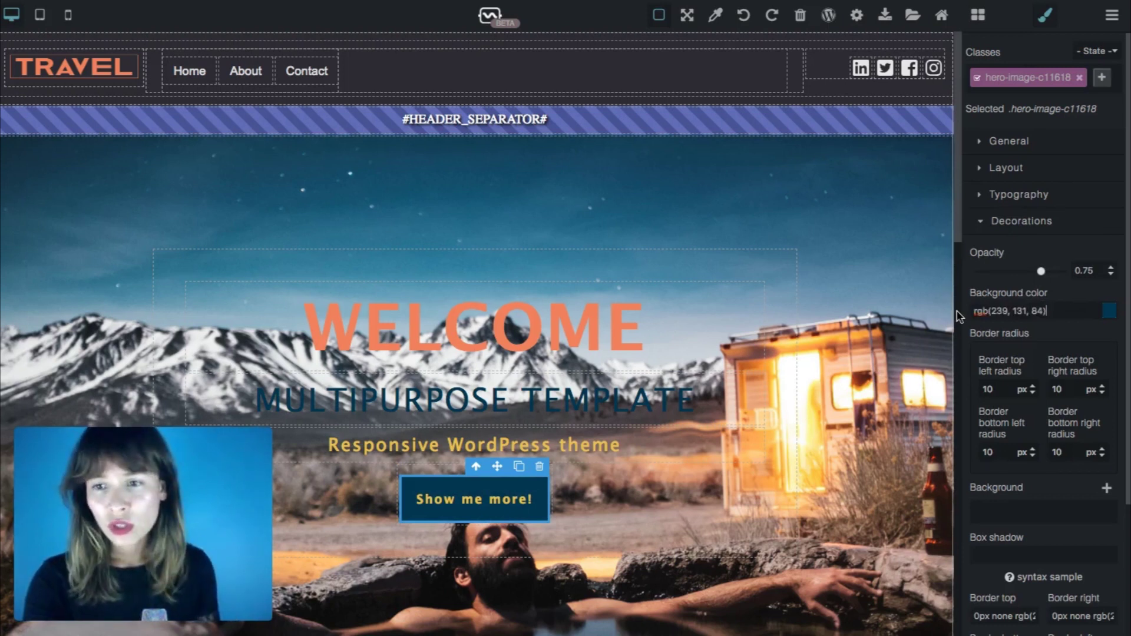
drag(1052, 311, 958, 314)
text(rgb(239, 131, 84))
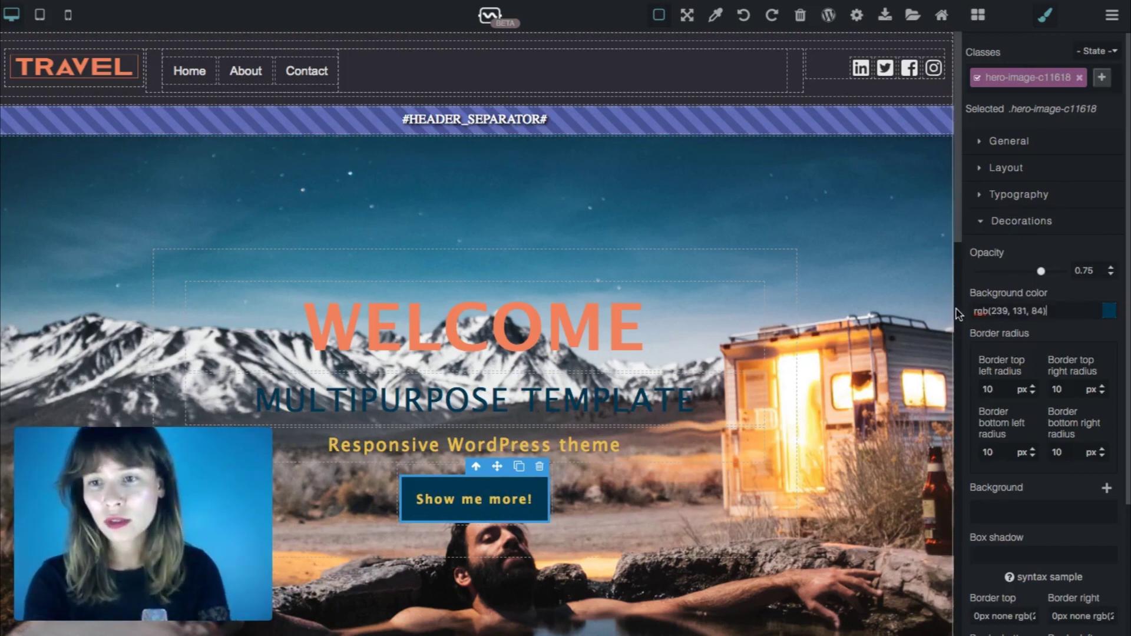
key(Return)
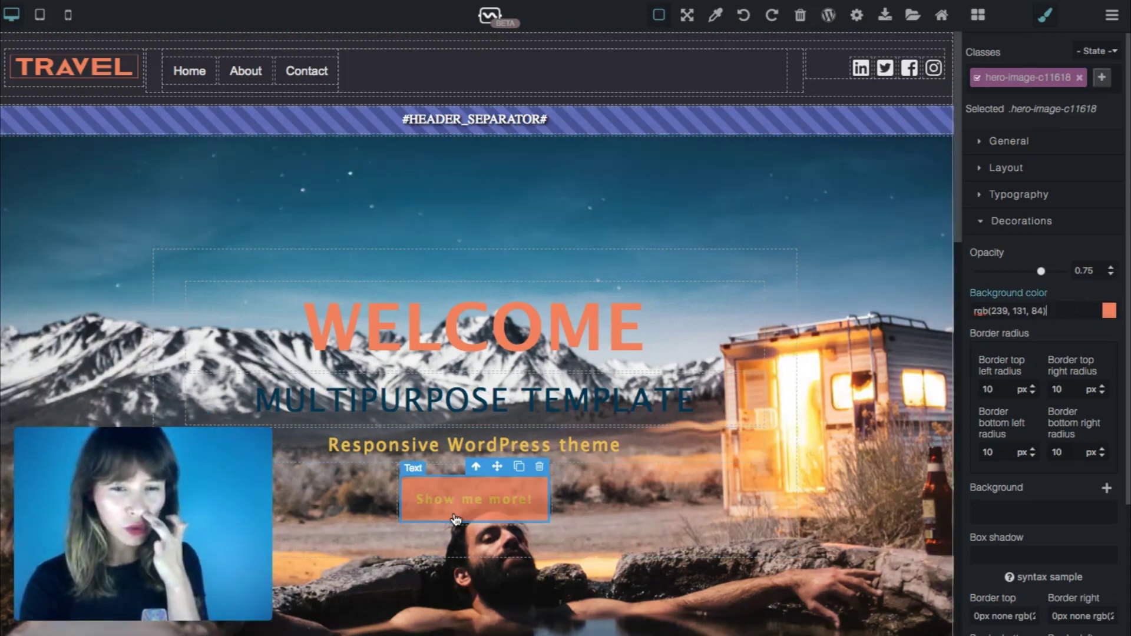
Step: Change the text color of the "Show me more!" button to dark grey #2b2b2b
click(1019, 197)
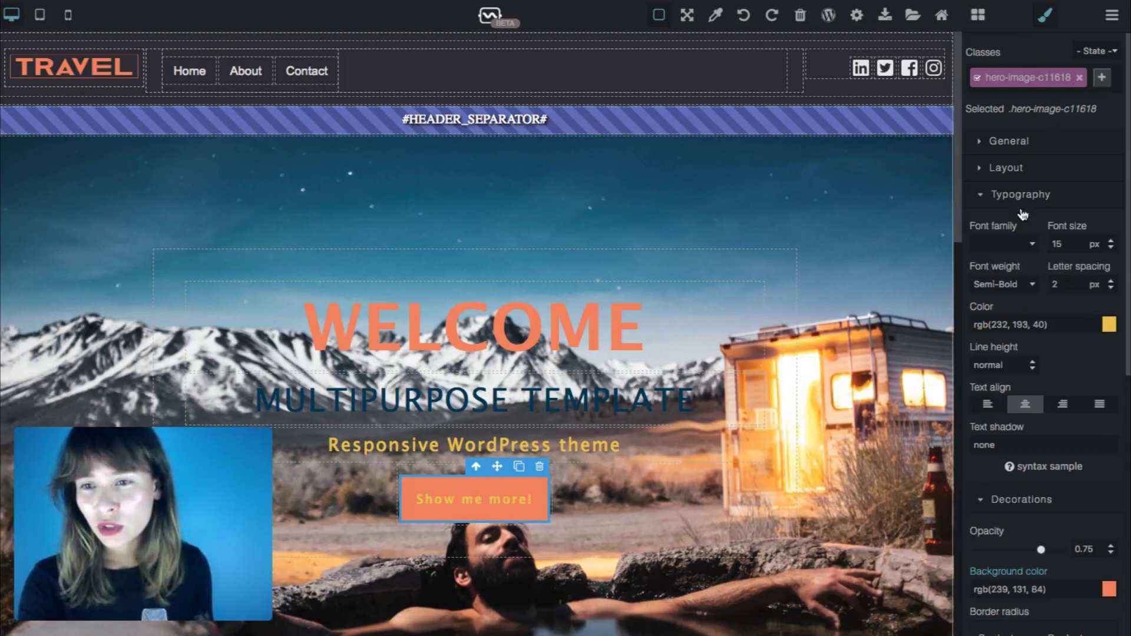
click(1108, 326)
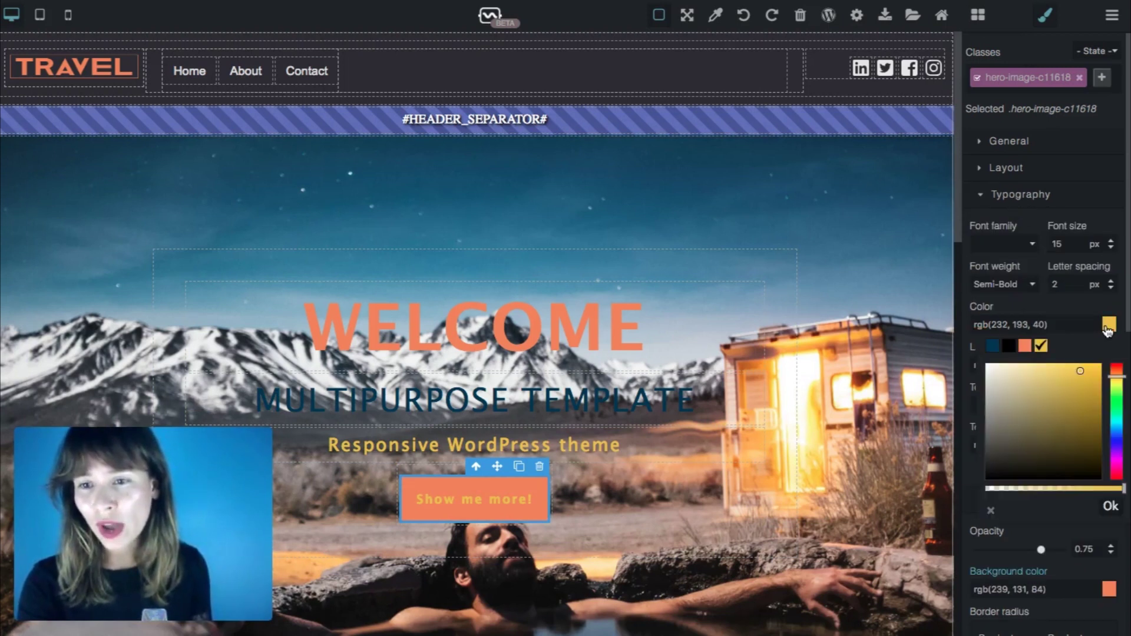
click(1008, 346)
drag(989, 460, 982, 463)
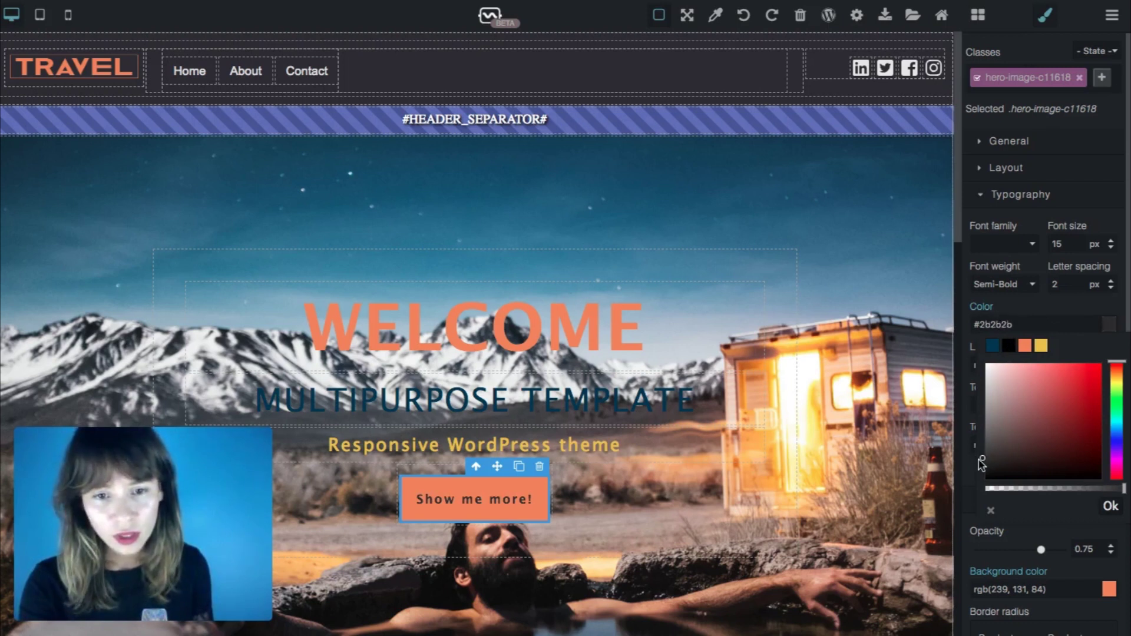
click(860, 291)
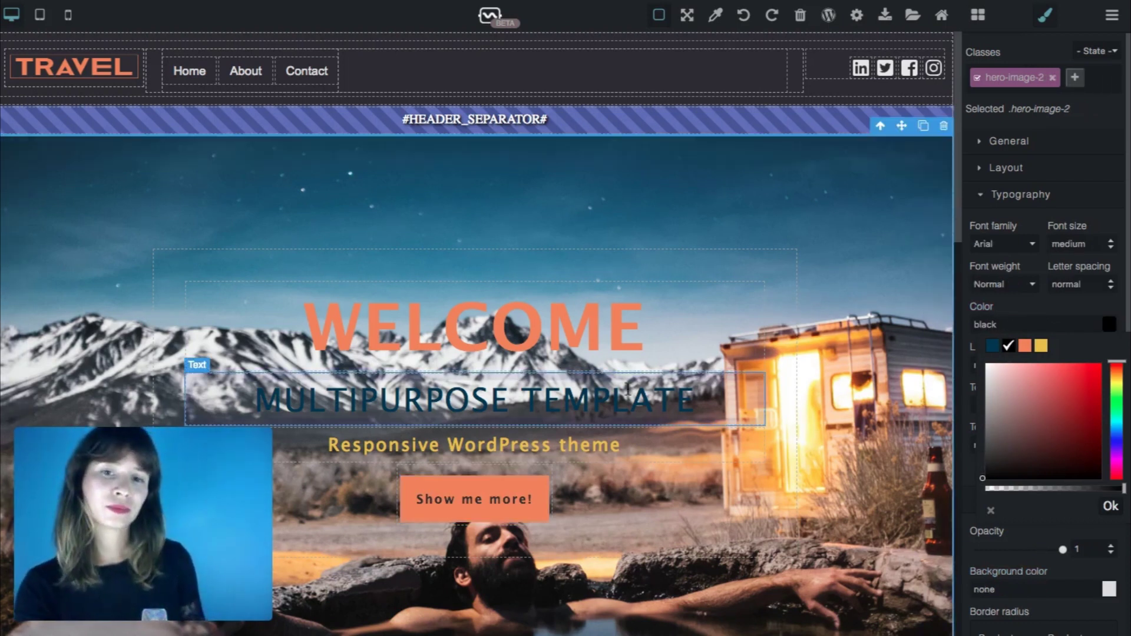
Step: Give the MULTIPURPOSE TEMPLATE subheading a #222222 background color and an opacity of 0.92
click(608, 405)
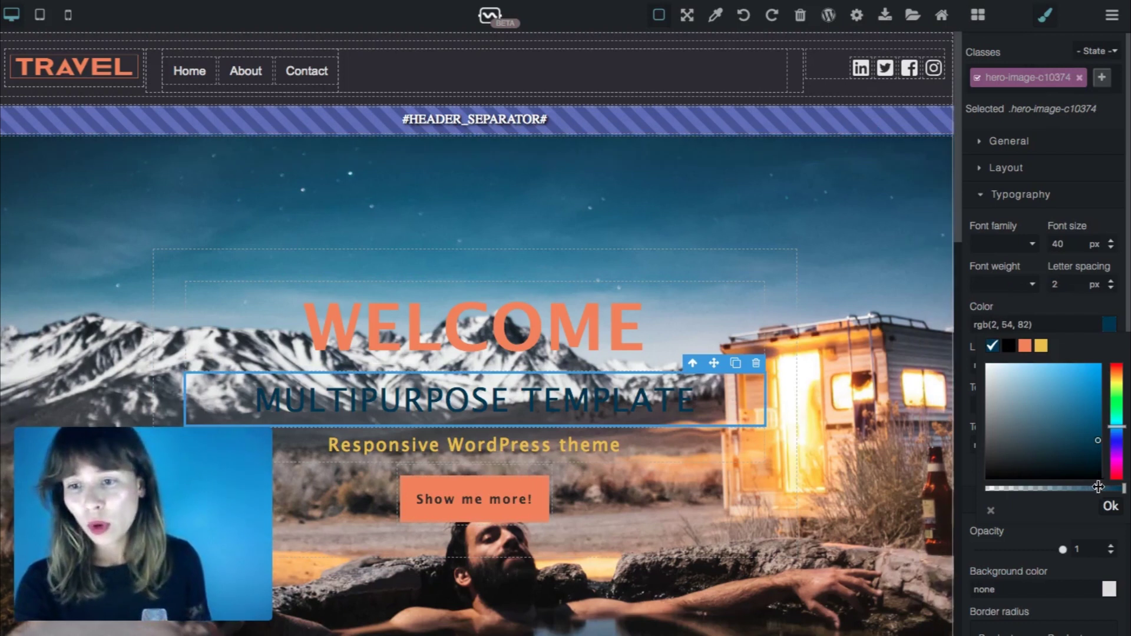
click(1111, 506)
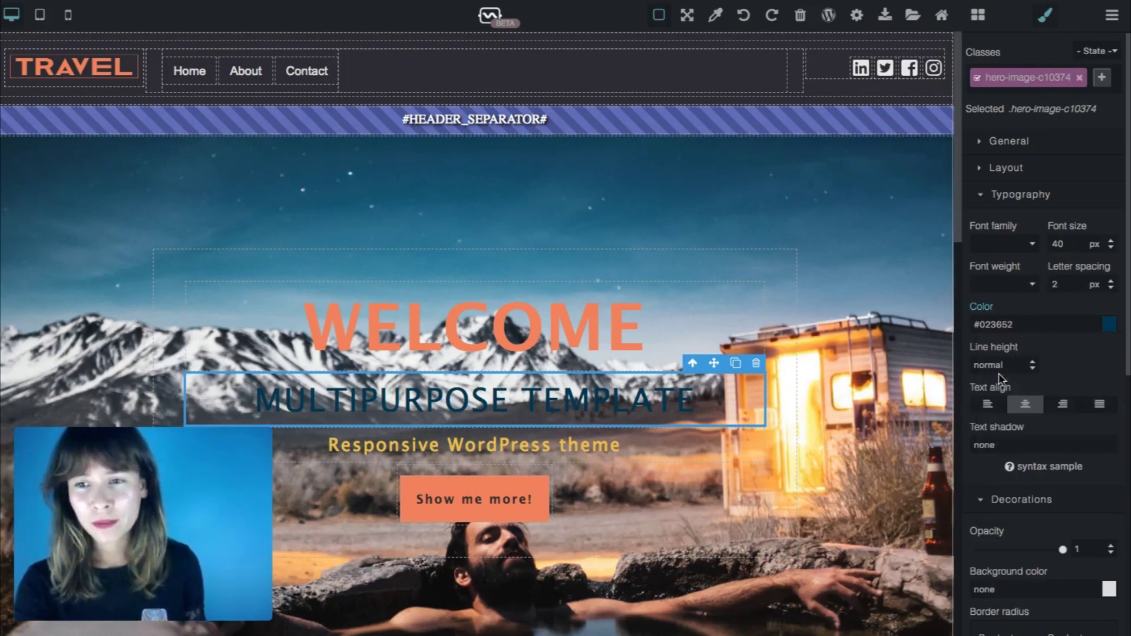
click(1059, 200)
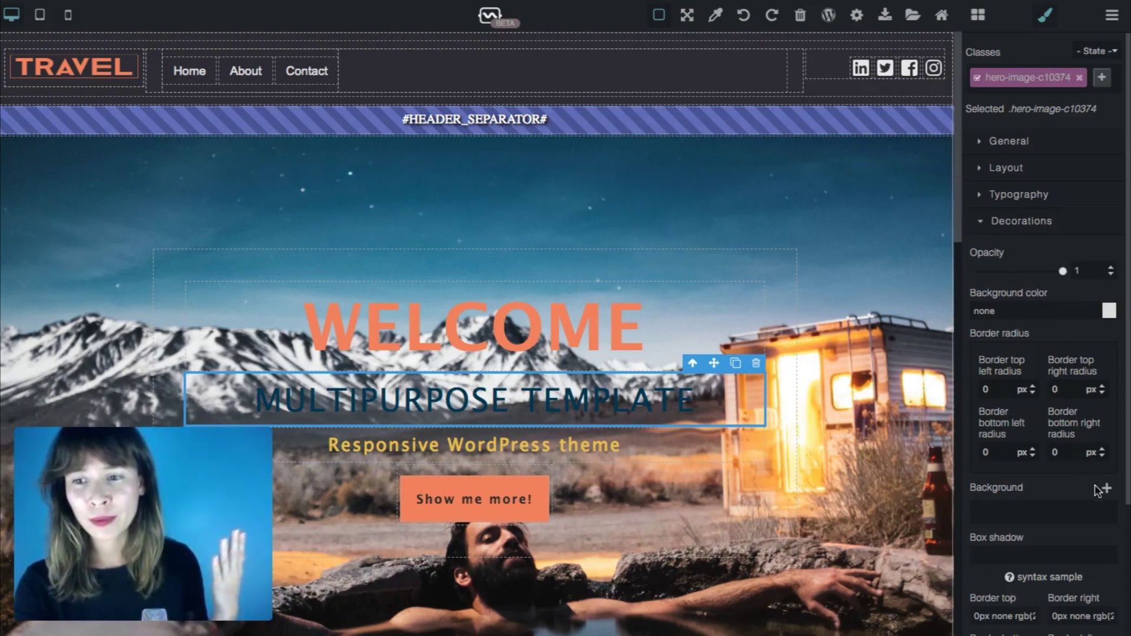
click(1110, 312)
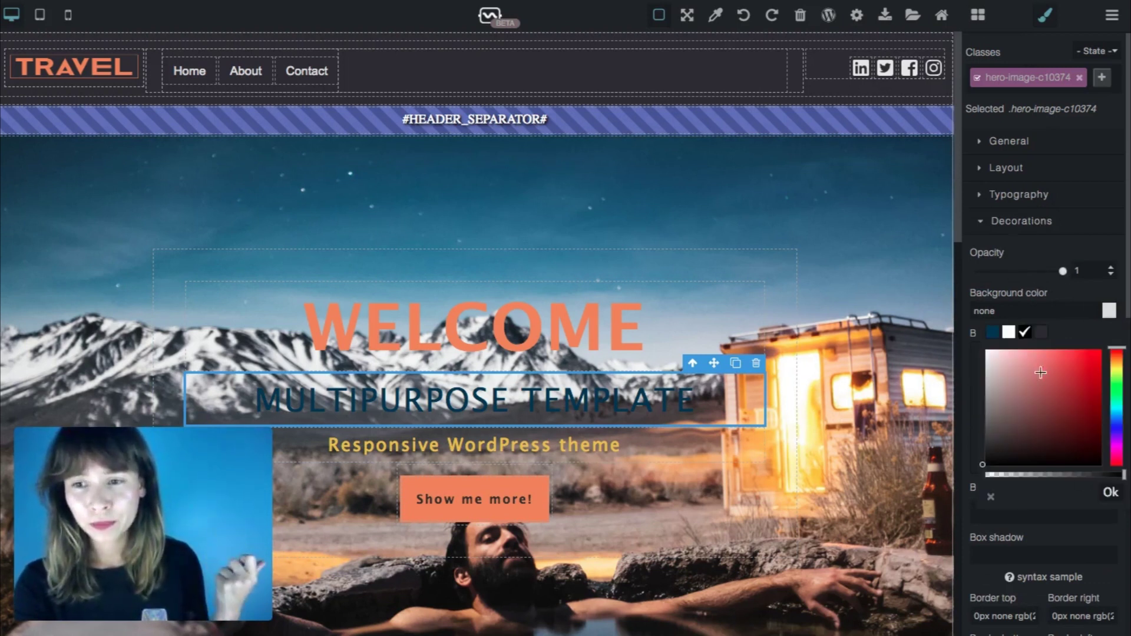
drag(985, 439, 986, 450)
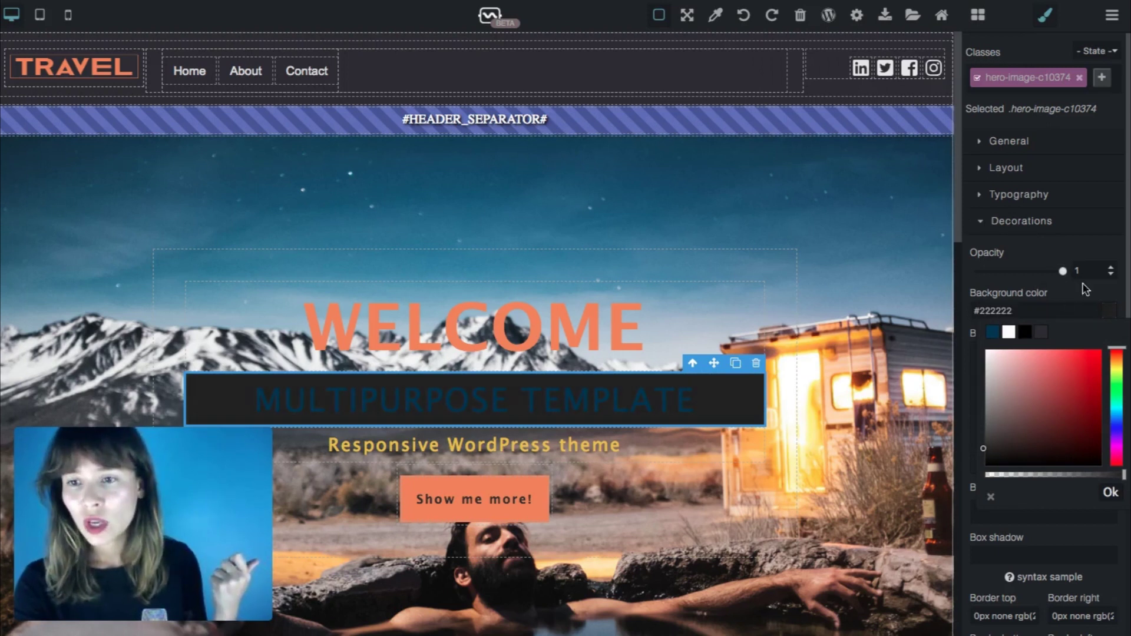
drag(1062, 273, 1056, 273)
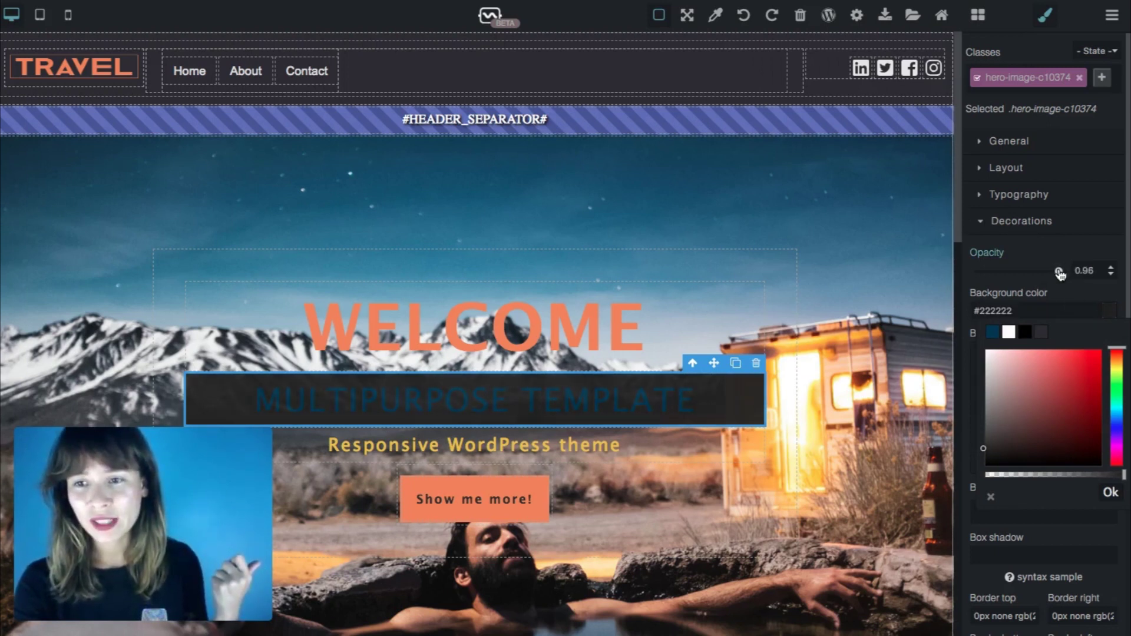
click(1057, 273)
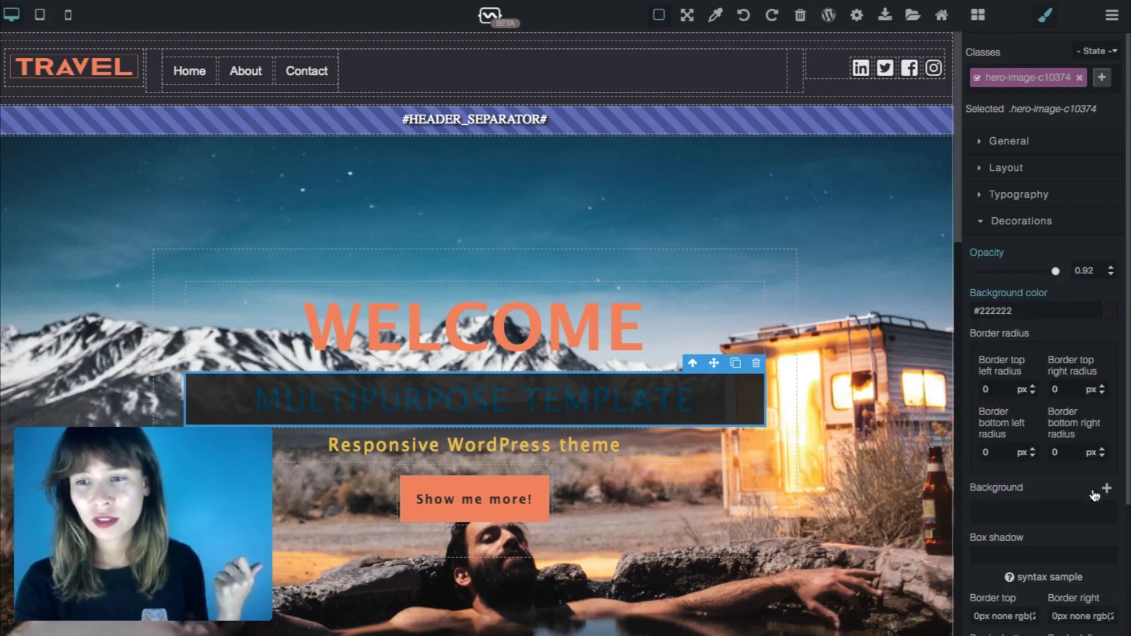
Step: Set the text color of the MULTIPURPOSE TEMPLATE subheading to white, #ffffff
click(1007, 198)
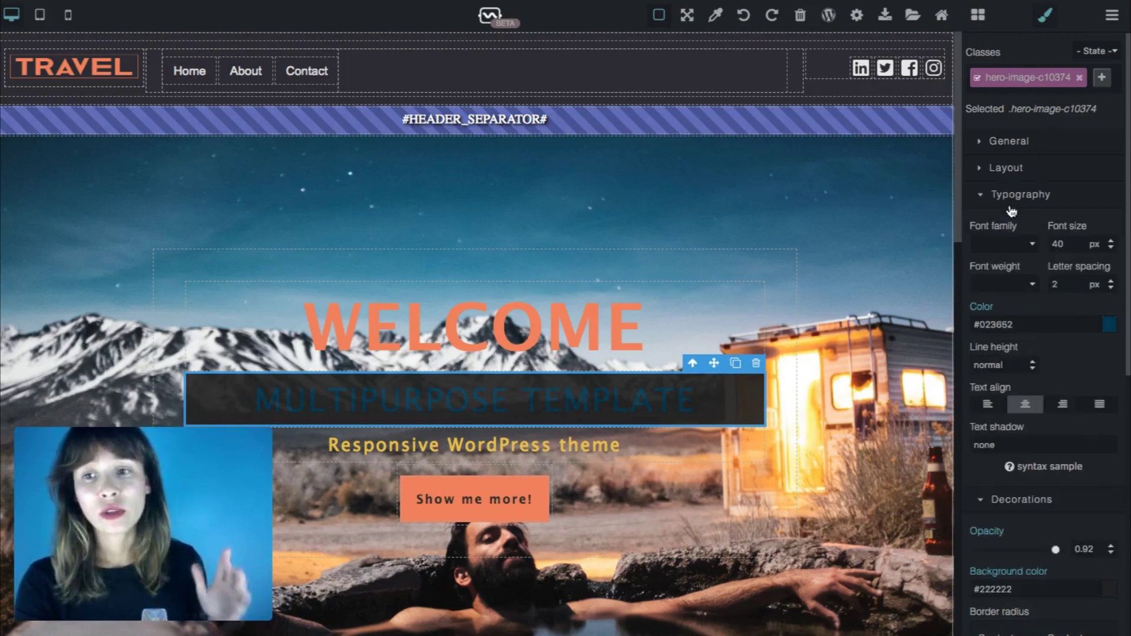
click(1110, 325)
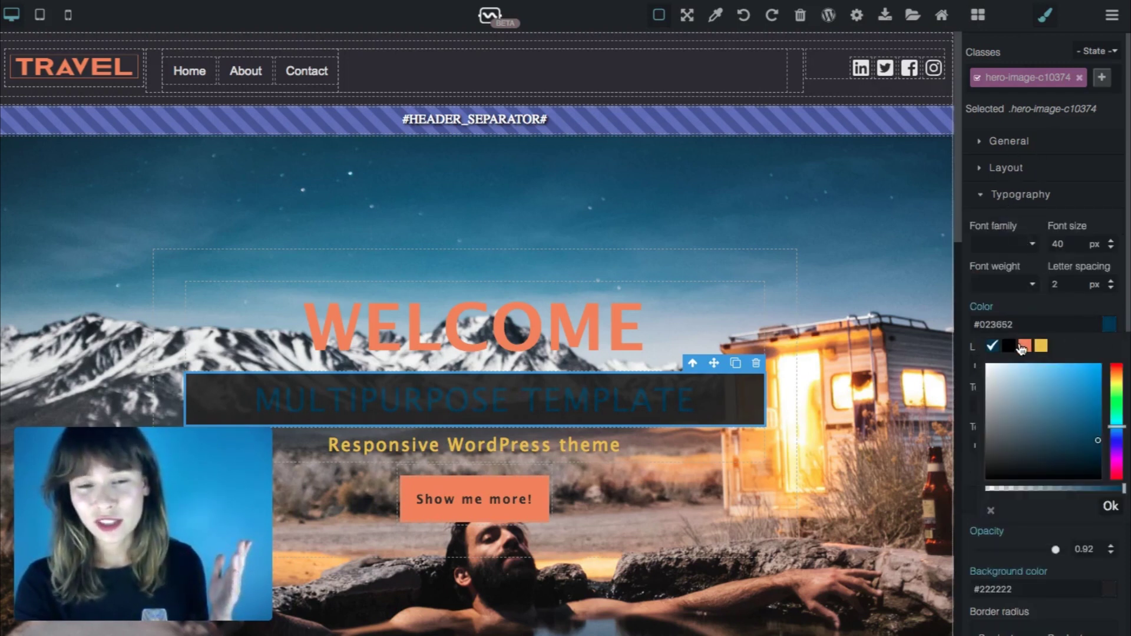
click(1024, 346)
drag(988, 453, 963, 366)
click(886, 249)
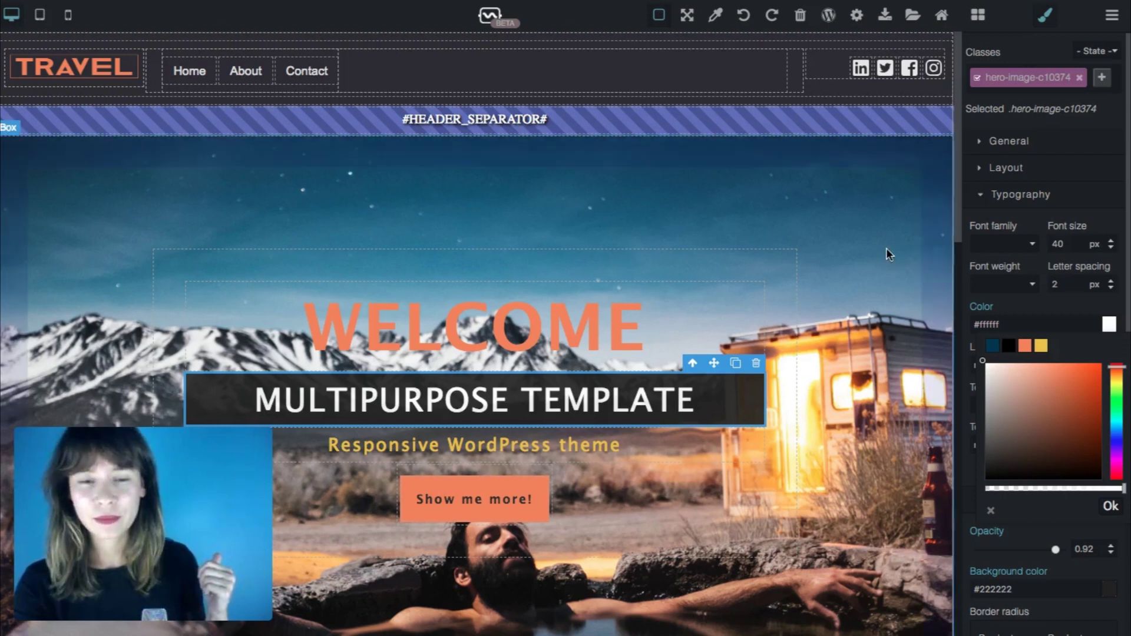
Step: Replace the subheading's text with BOOK YOUR ADVENTURE WITH US
triple_click(621, 391)
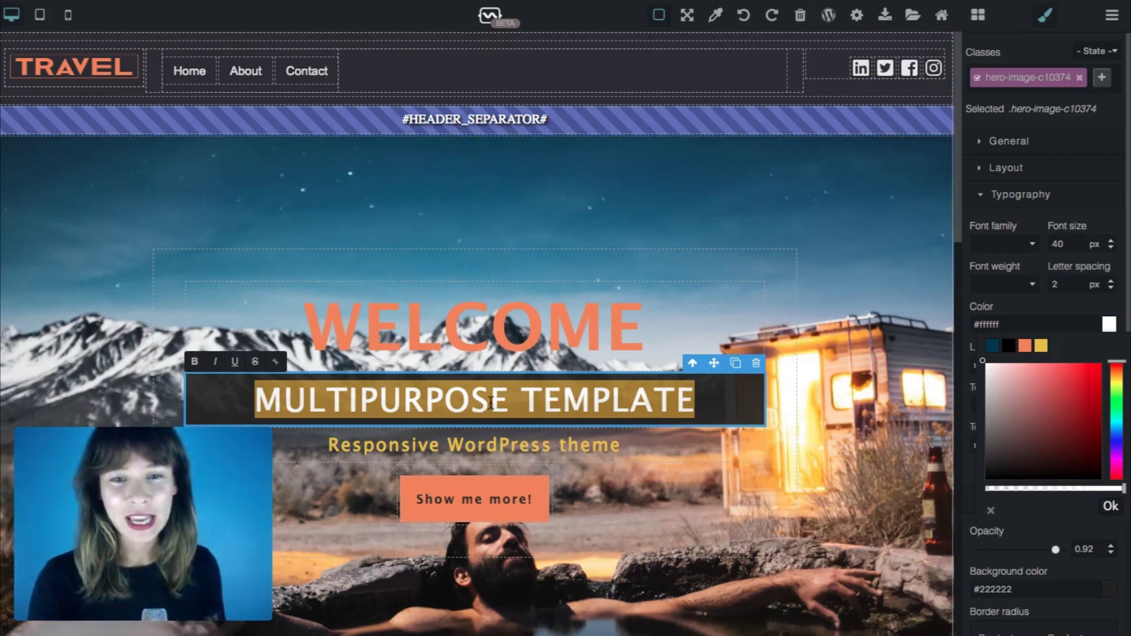
text(B)
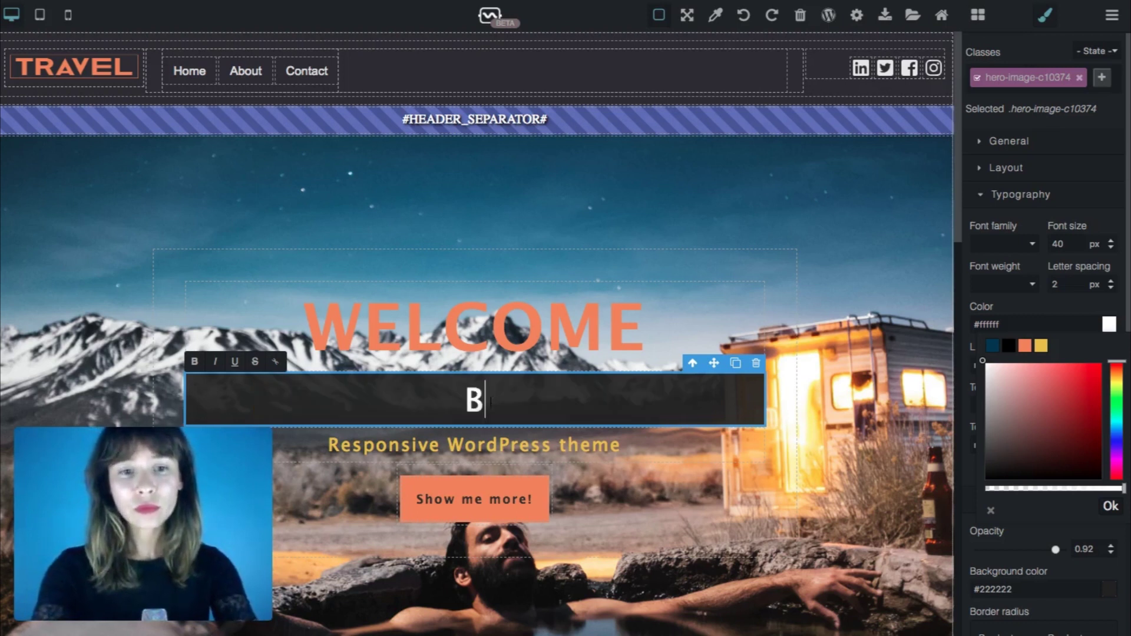
text(OOK YOUR ADVNE)
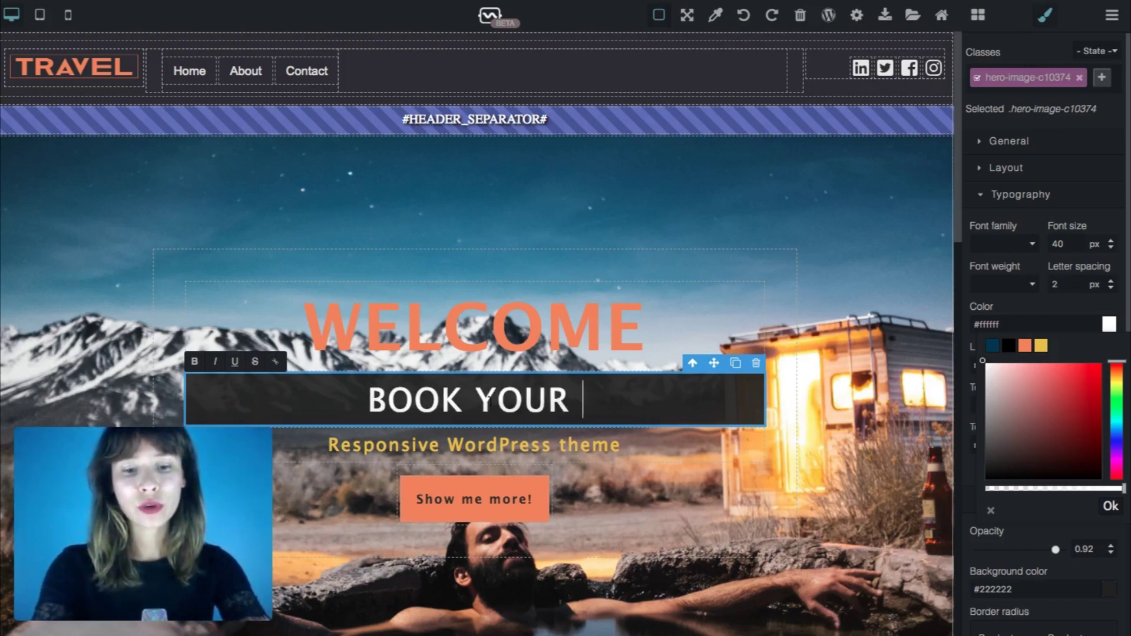
key(BackSpace)
key(BackSpace)
text(ENTURE WITH US)
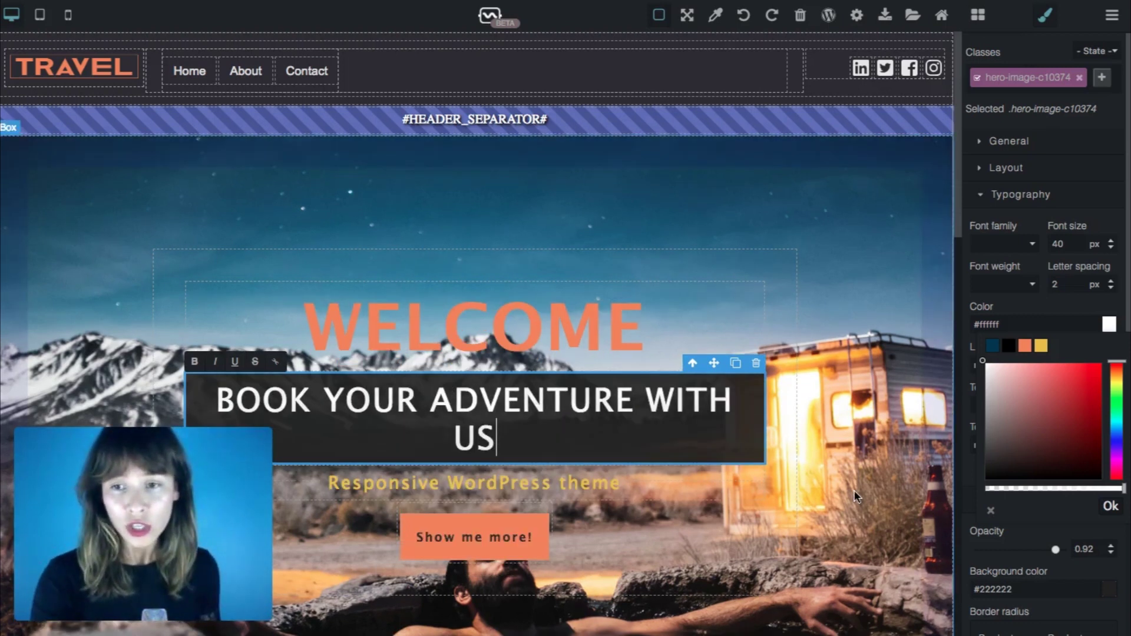
click(854, 490)
Step: Reduce the font size of the BOOK YOUR ADVENTURE WITH US subheading to 38 px
click(738, 436)
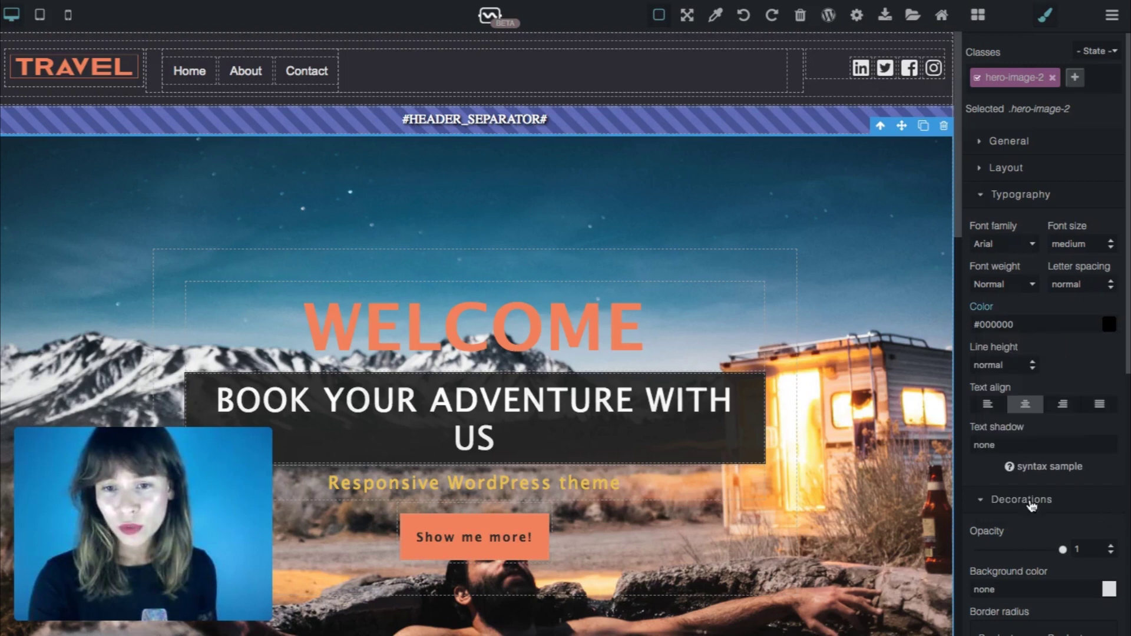
click(1111, 248)
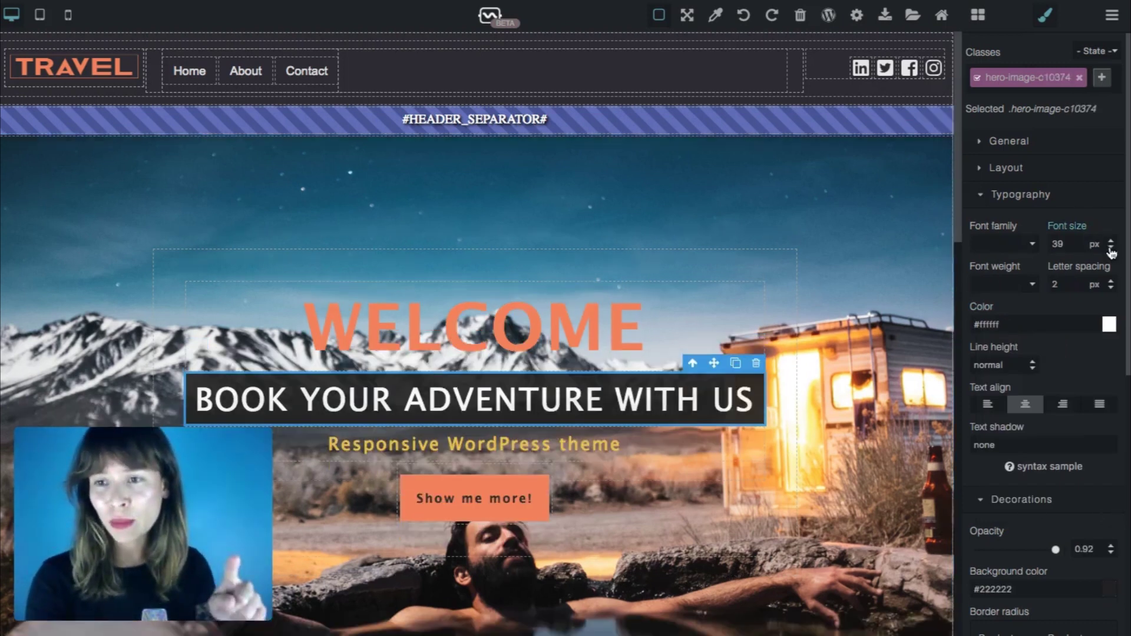
click(1112, 248)
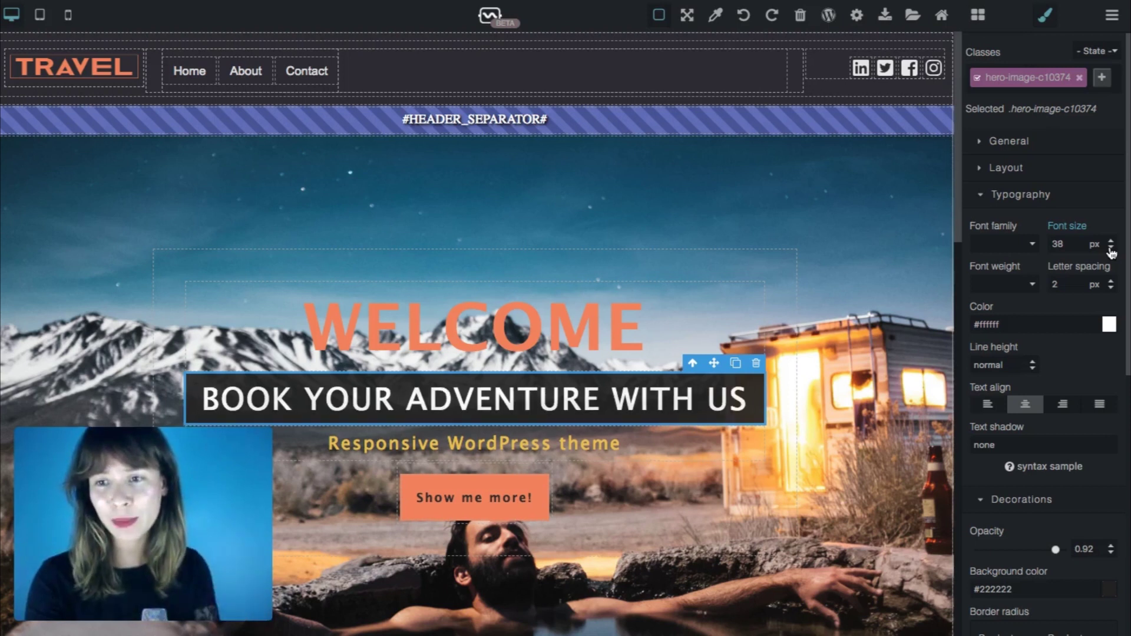
Step: Replace the "Responsive WordPress theme" tagline under the subheading with "Whenever...wherever..."
click(624, 457)
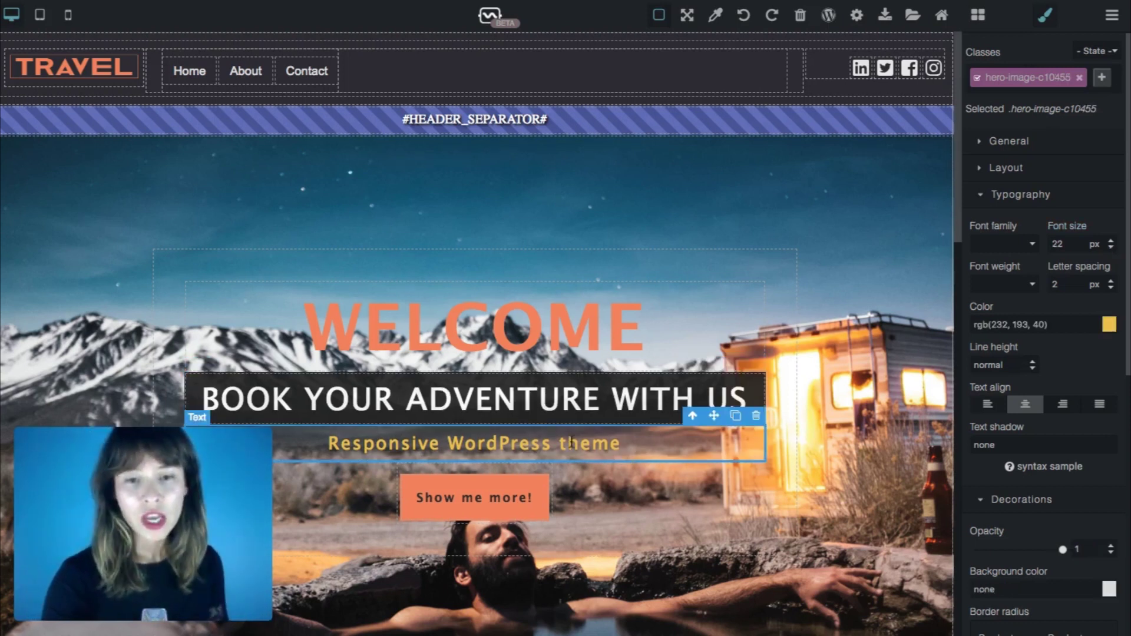
triple_click(535, 442)
text(WH)
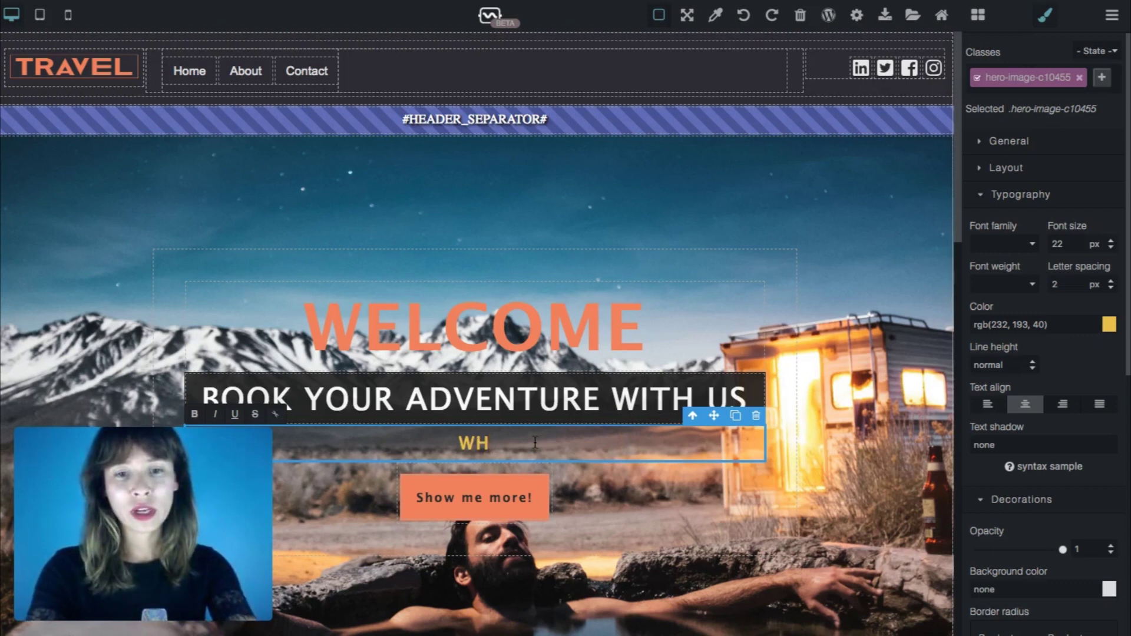
key(BackSpace)
text(e)
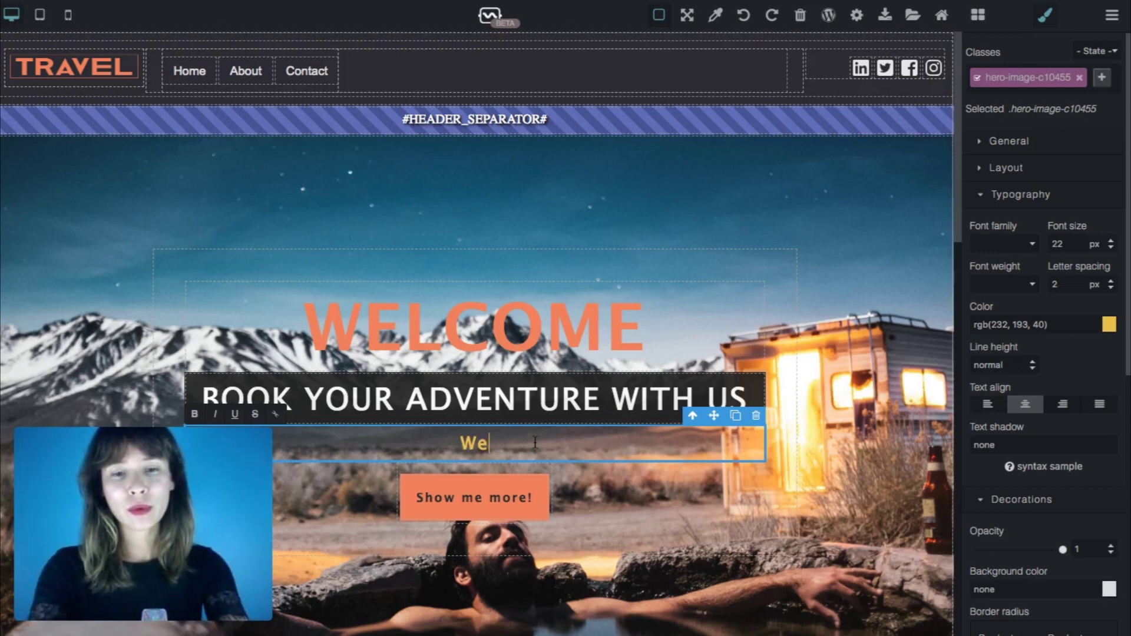
key(BackSpace)
text(henev)
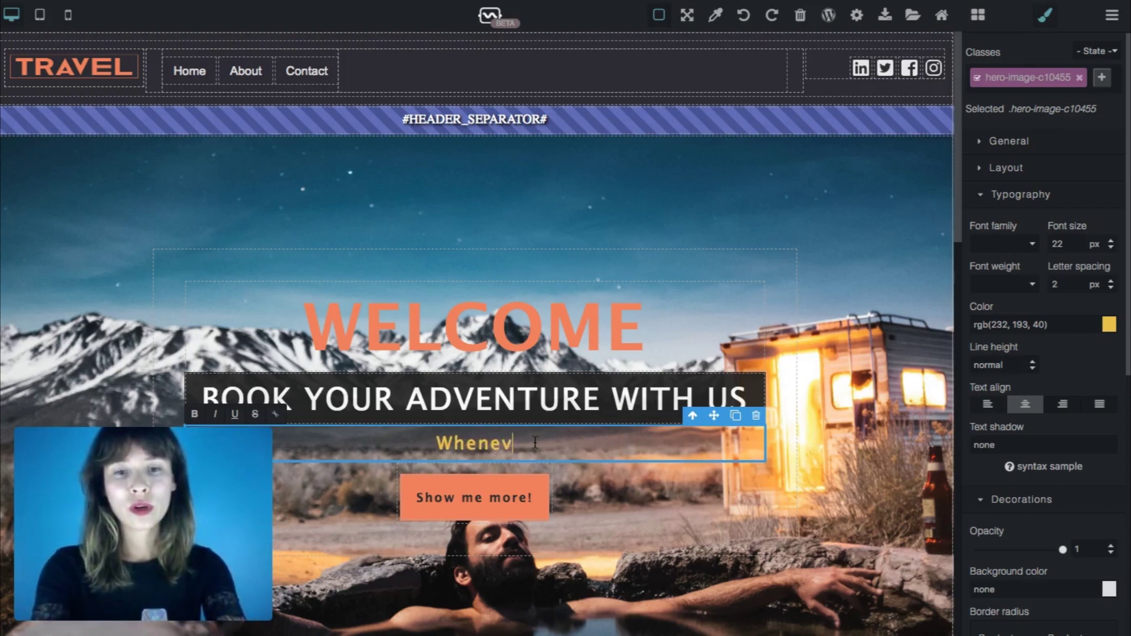
text(er...w)
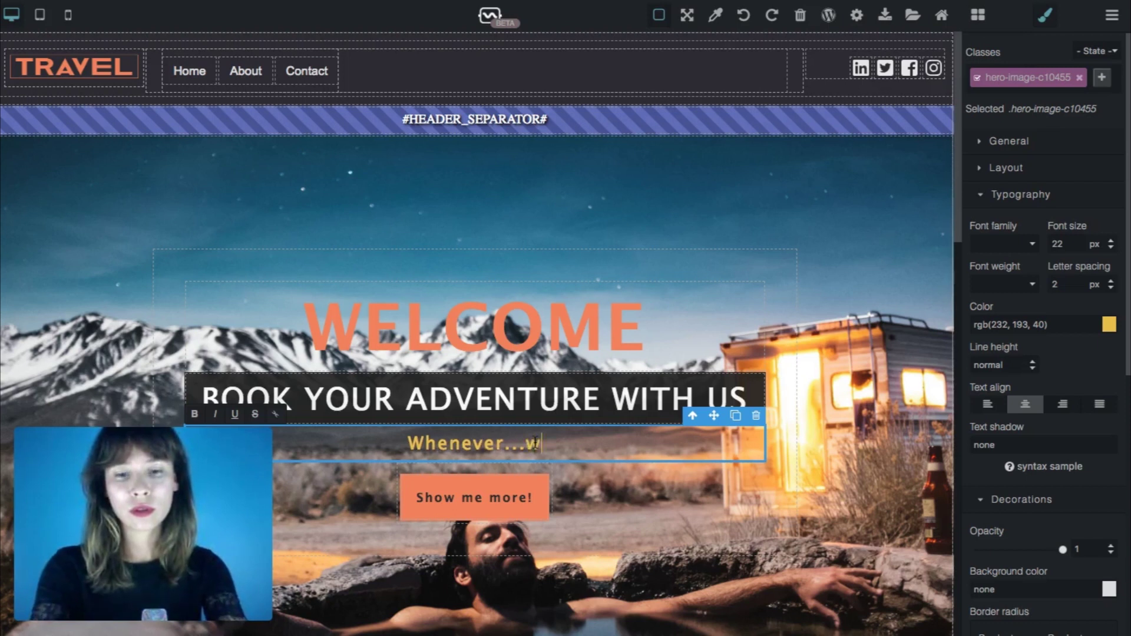
text(herever...)
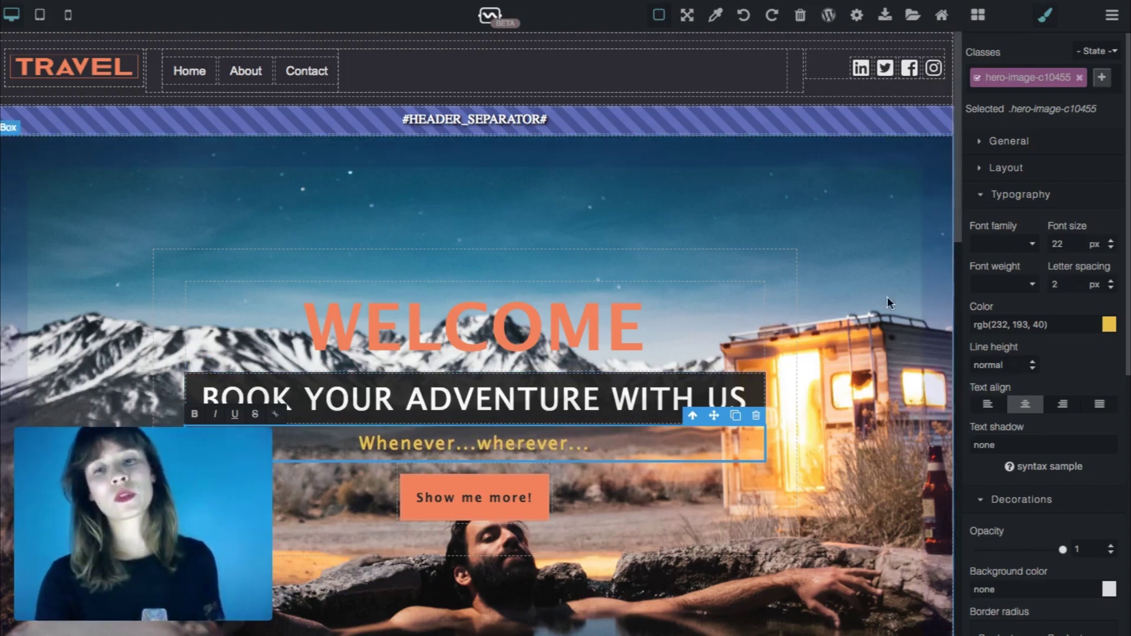
click(847, 151)
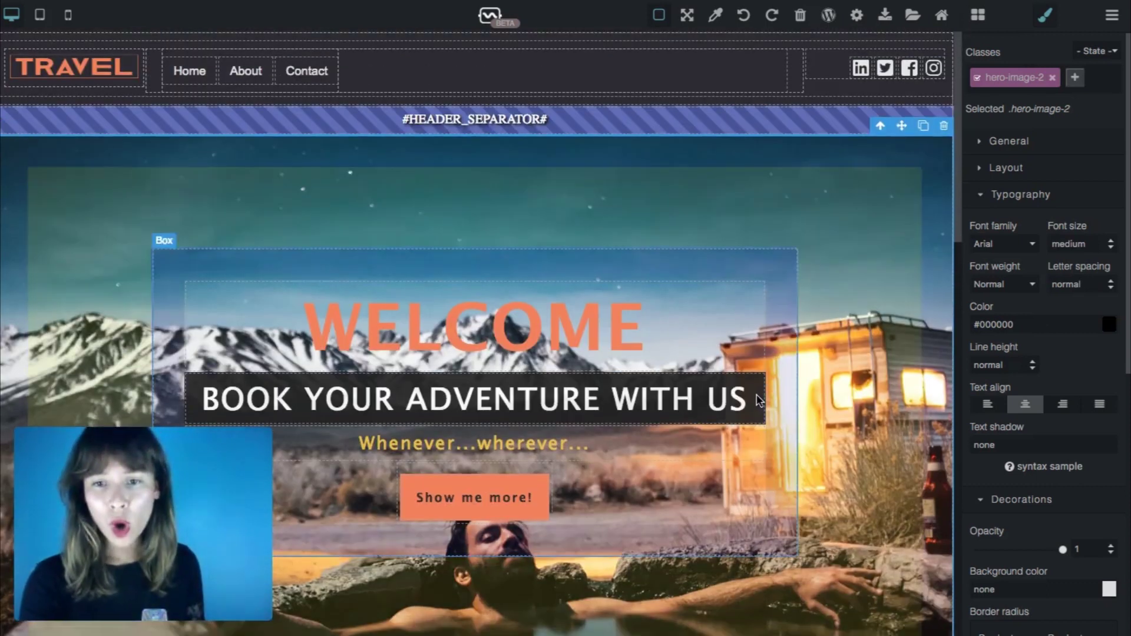
click(459, 401)
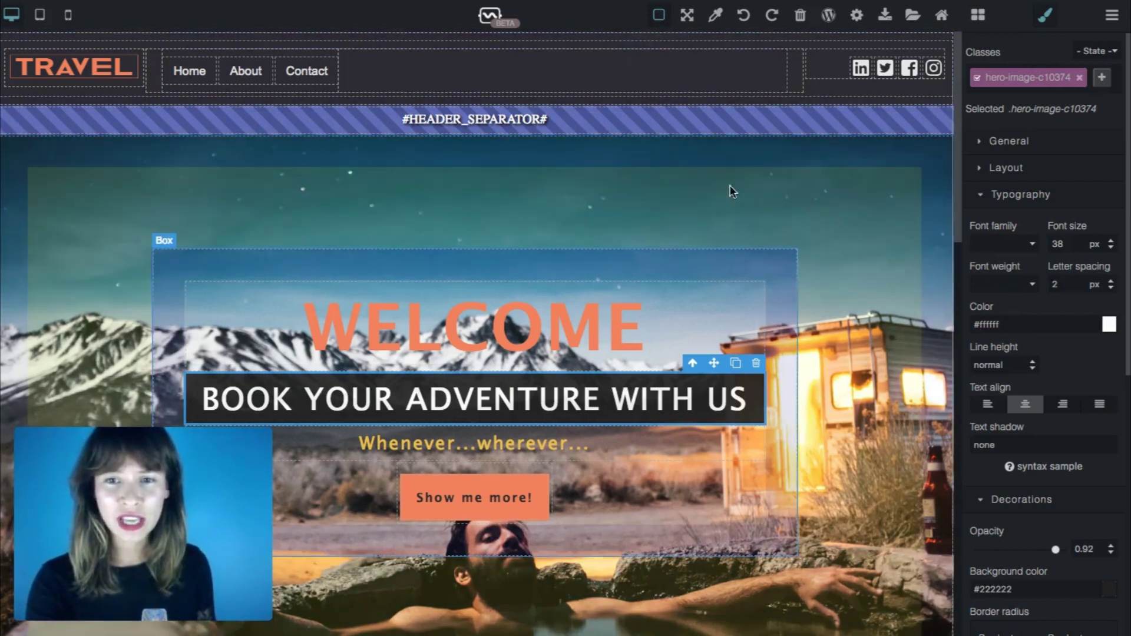
Step: Hide the component borders to preview the hero section without outlines, and show them again
click(659, 23)
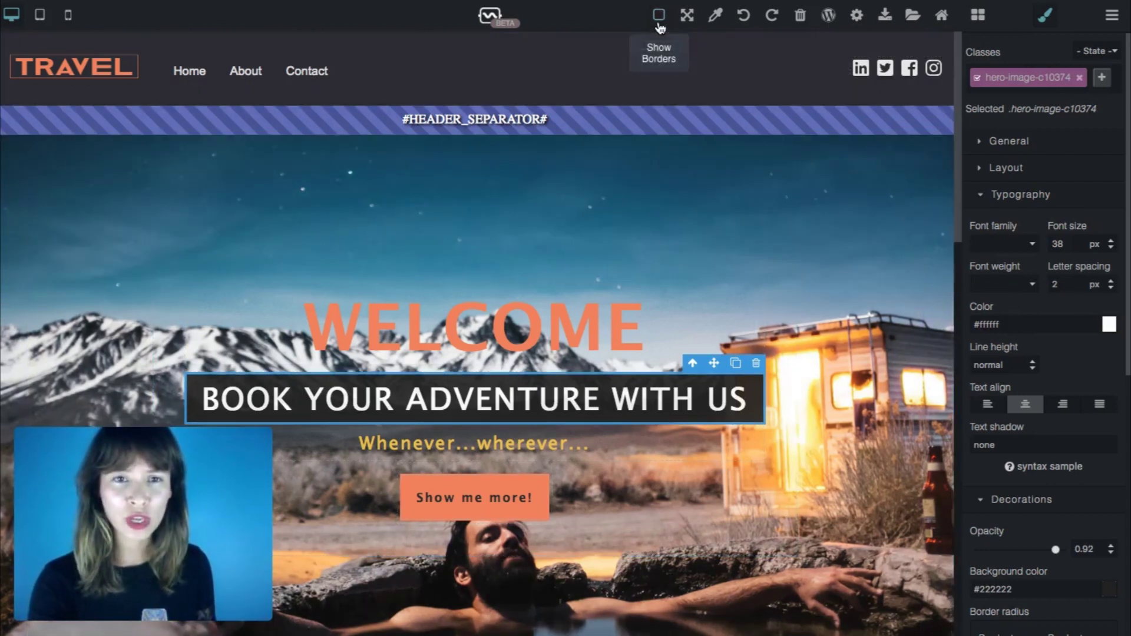
click(910, 411)
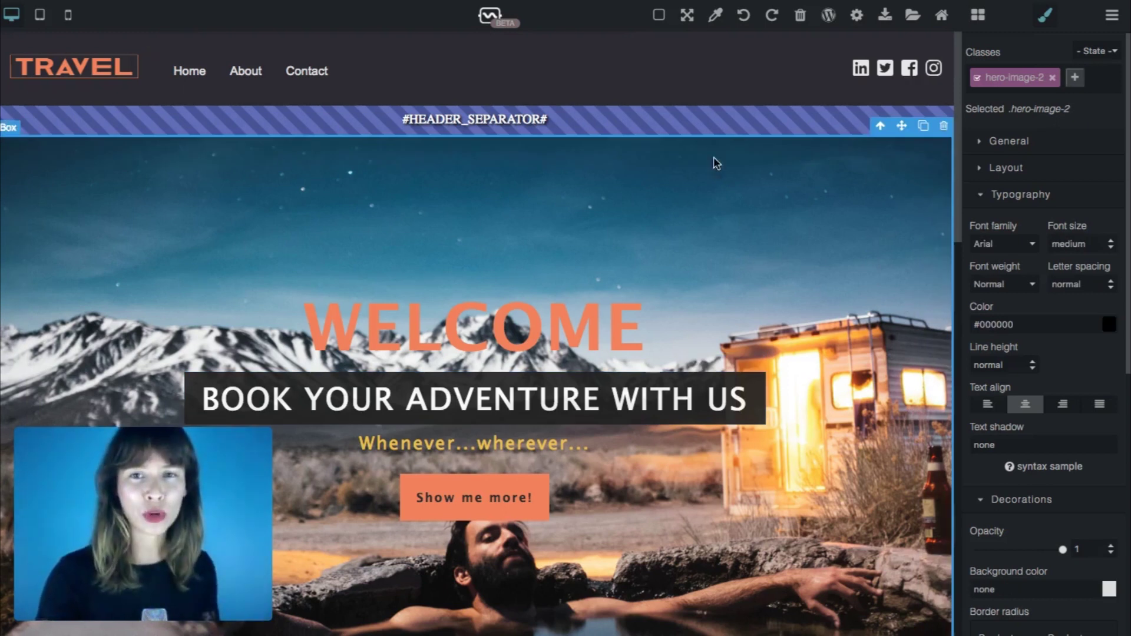
click(659, 15)
click(659, 14)
click(658, 15)
click(659, 14)
click(659, 15)
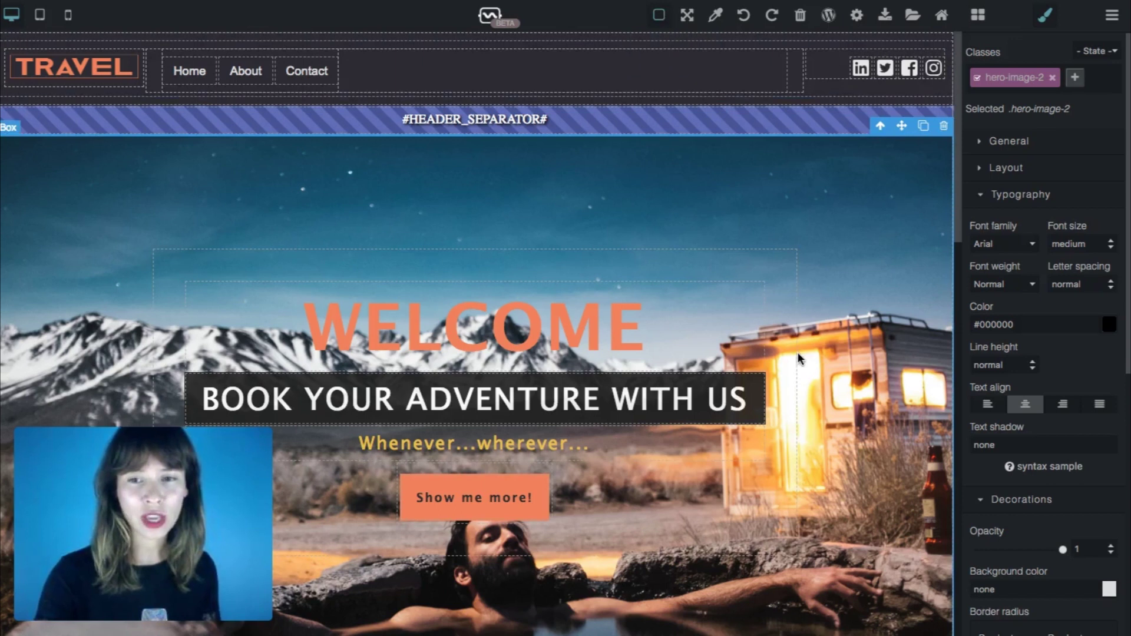
Step: Replace the Title one card's placeholder background with the first photo in the Travel-theme folder, showing a cyclist on a hill road
scroll(797, 352, down, 7)
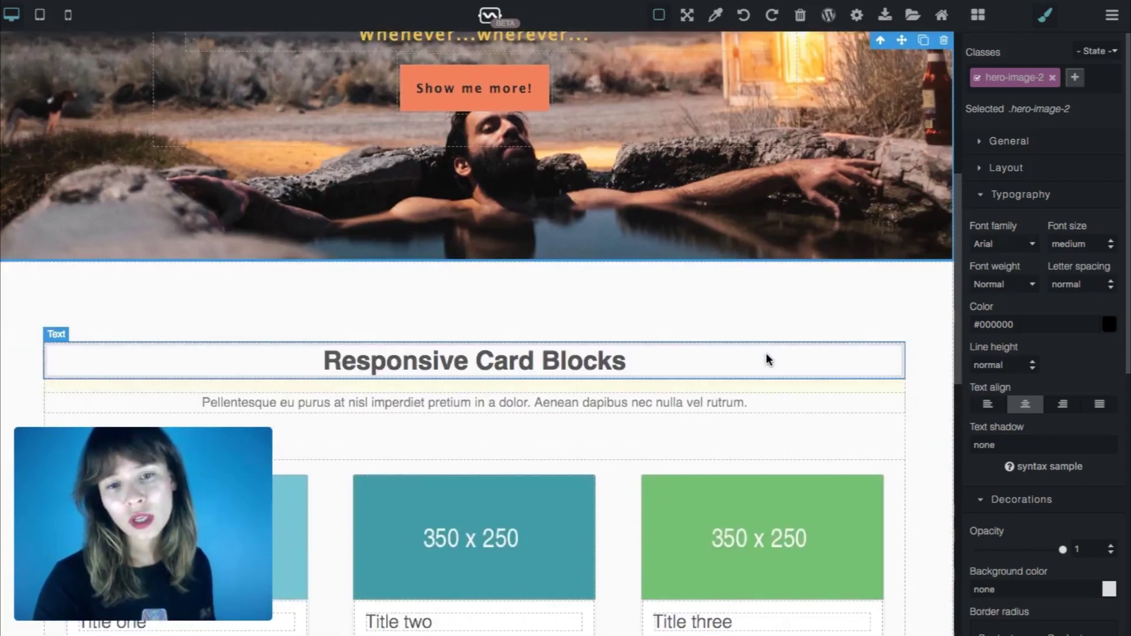
scroll(769, 358, down, 5)
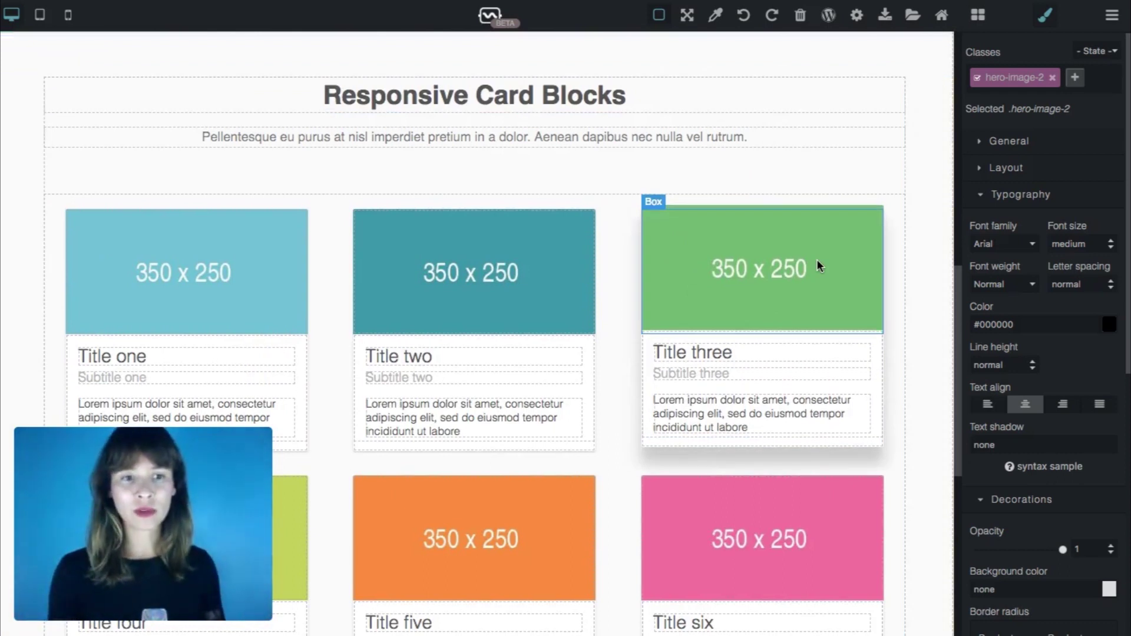
click(255, 266)
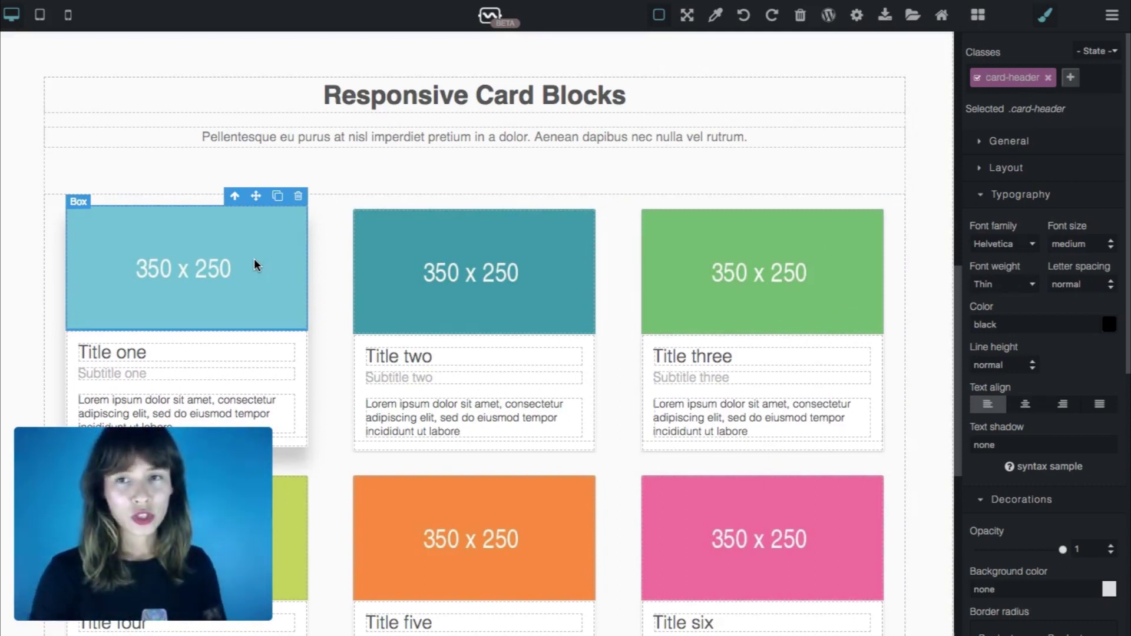
click(1032, 196)
scroll(1036, 248, down, 3)
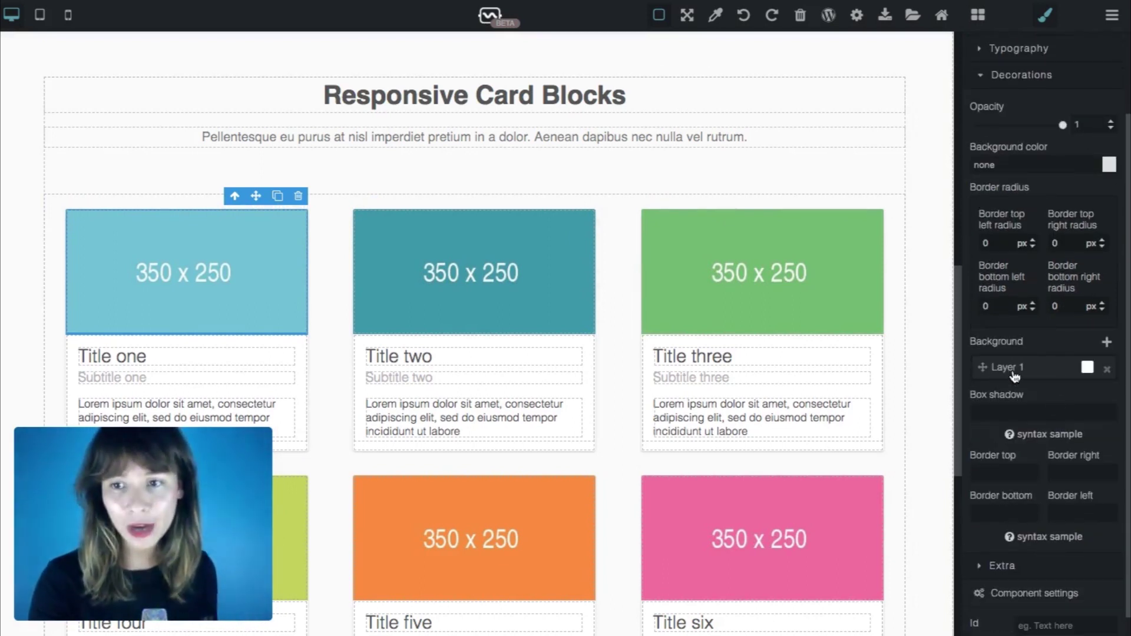
click(1014, 373)
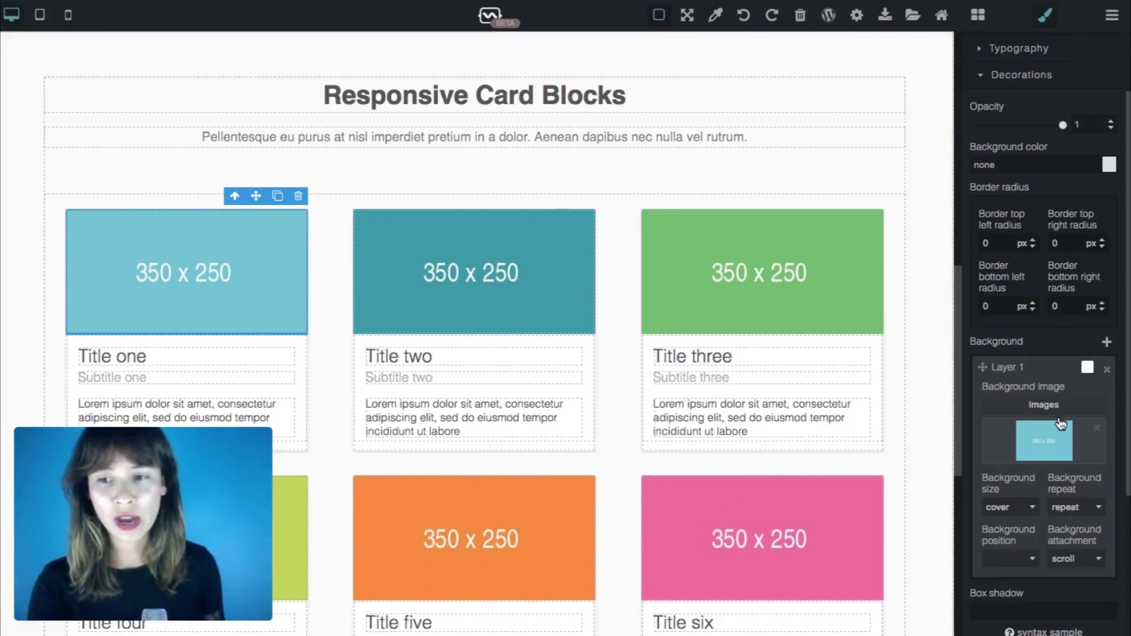
click(996, 405)
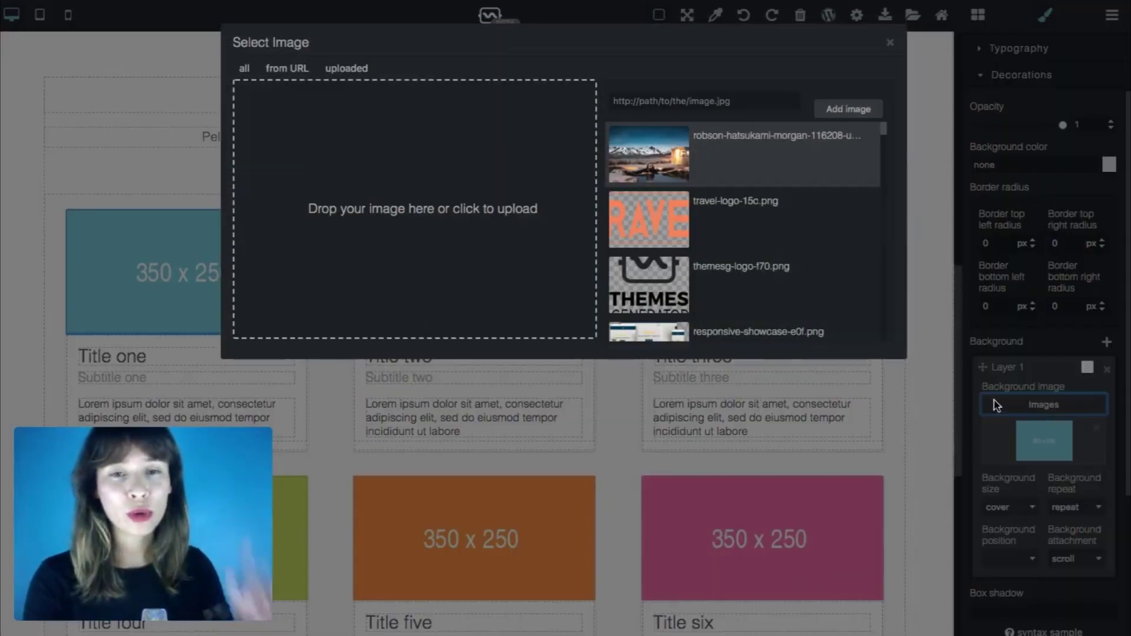
click(432, 213)
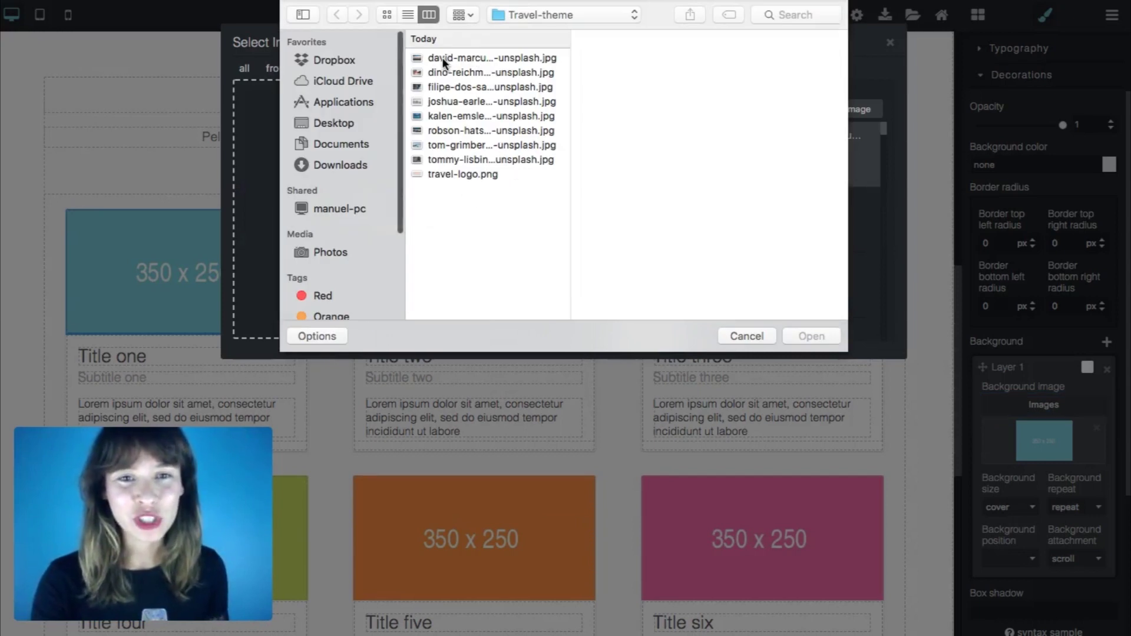
click(442, 58)
double_click(442, 58)
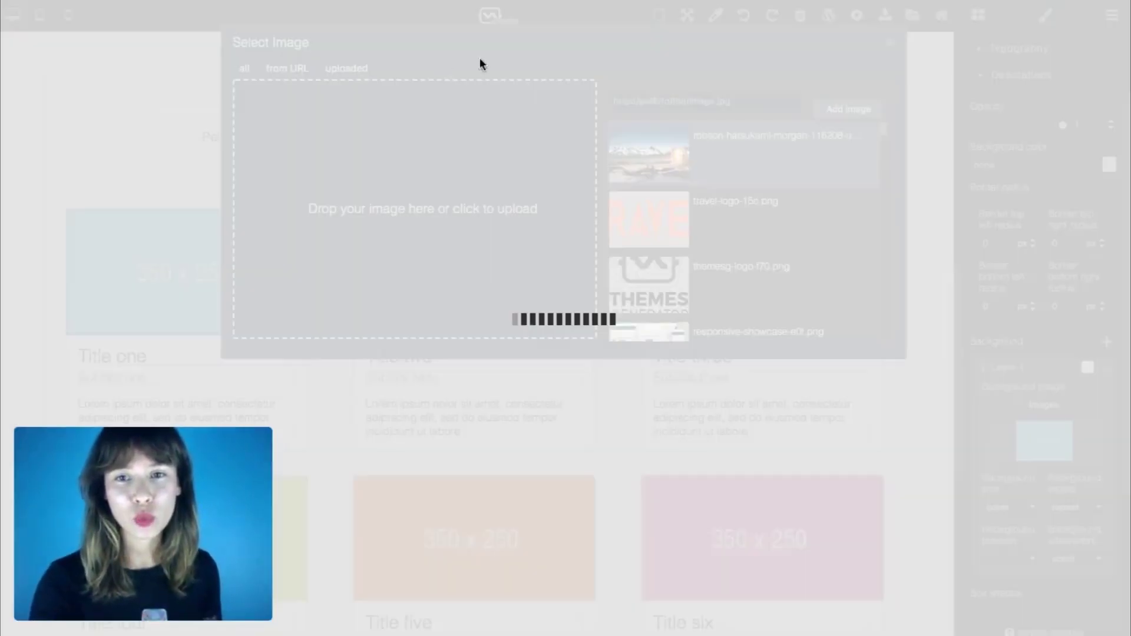
click(668, 157)
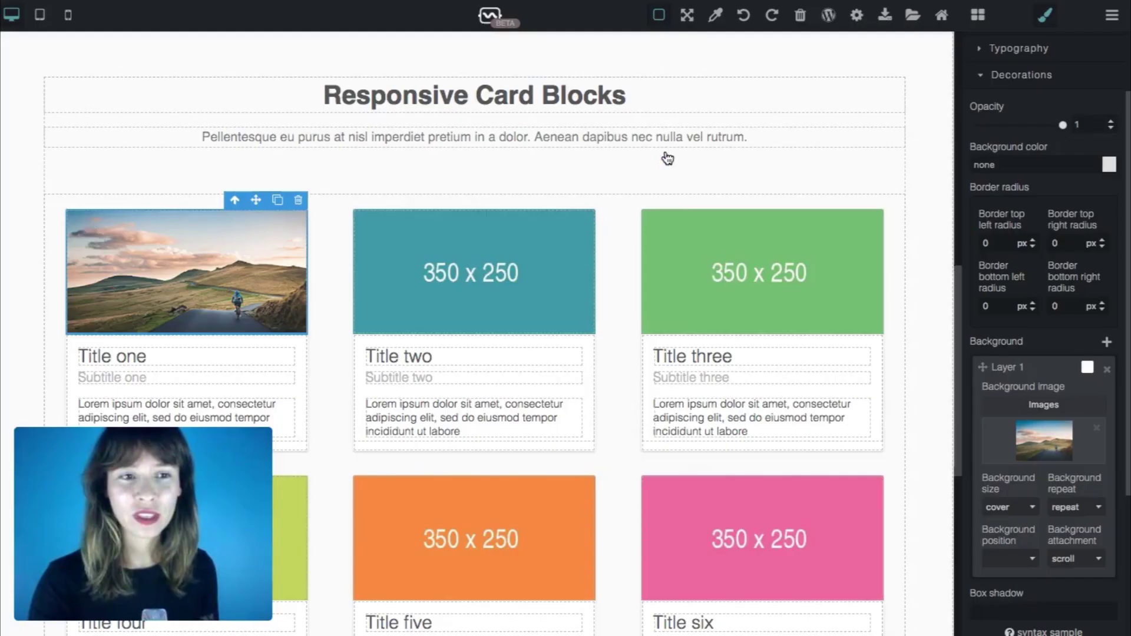
Step: Upload the second photo in the Travel-theme folder, an orange van among red rocks, for the Title two card's background layer
click(488, 257)
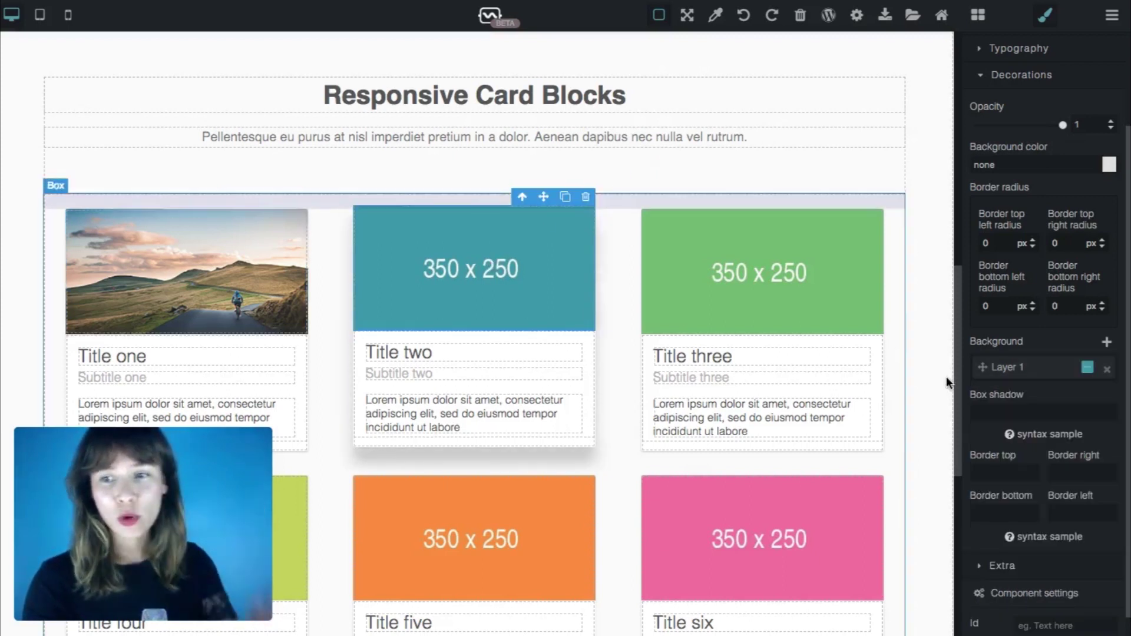
click(1015, 368)
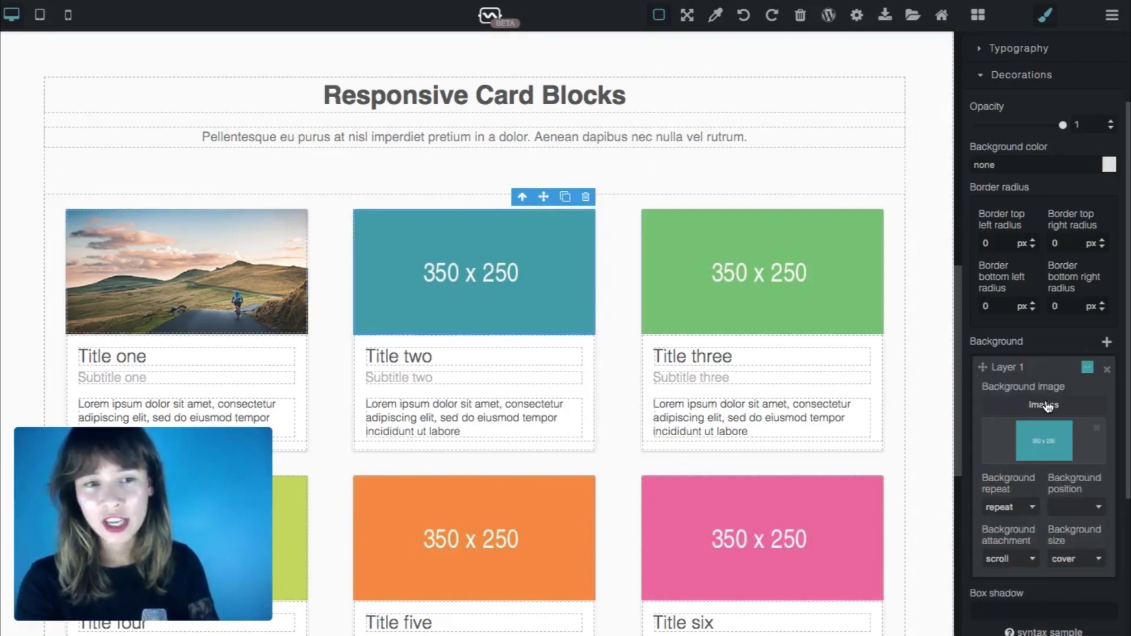
click(1045, 405)
click(424, 208)
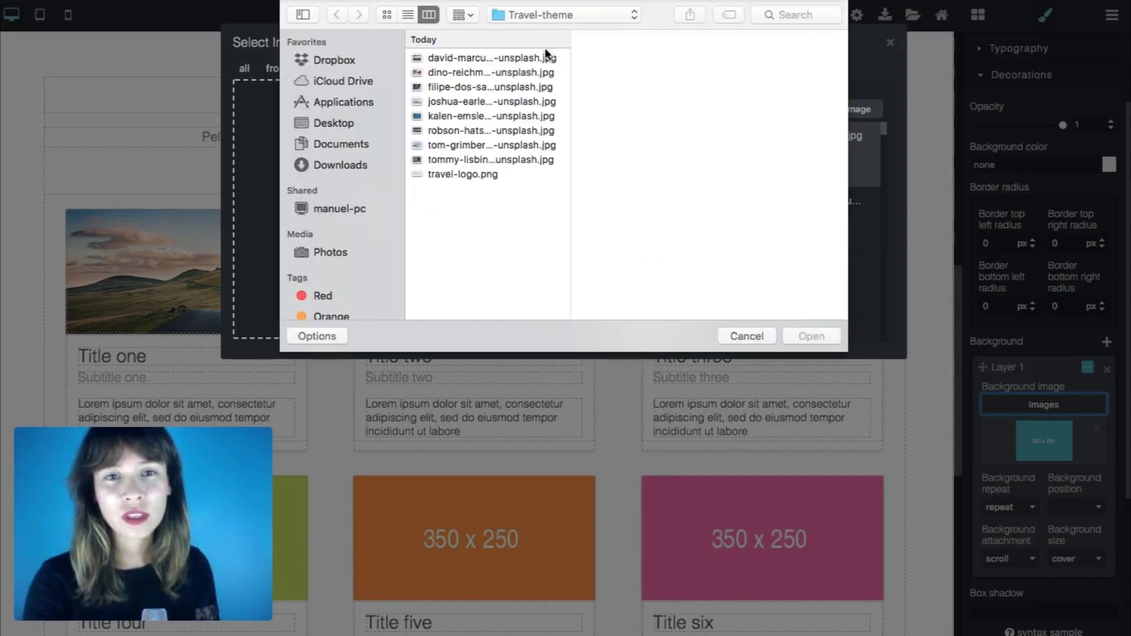
click(491, 71)
double_click(490, 71)
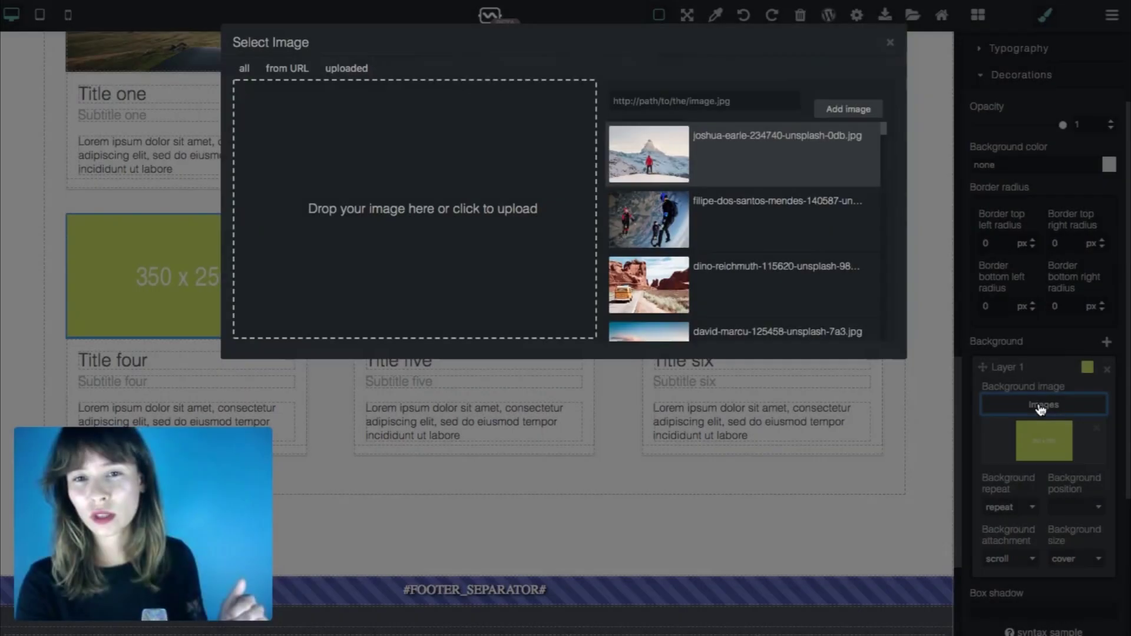
Step: Use the uploaded photo of a red-jacketed person before a snowy peak as the Title four card's background image
click(627, 143)
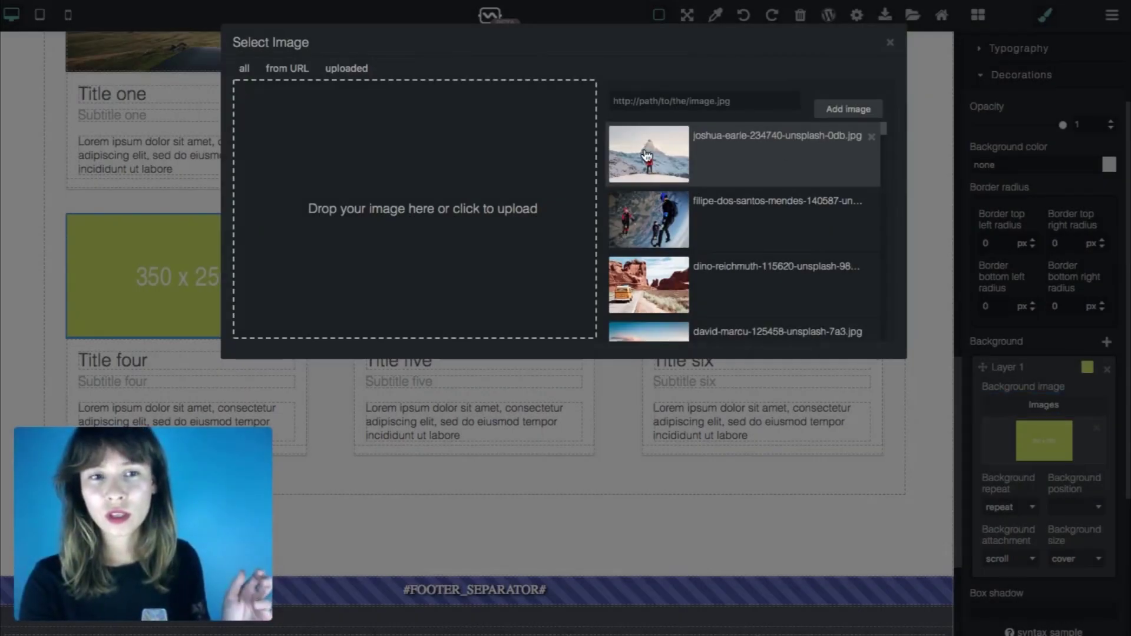
Step: Replace the Title five card's placeholder background with the Travel-theme folder's photo of a bather in misty blue water by a bridge
click(532, 246)
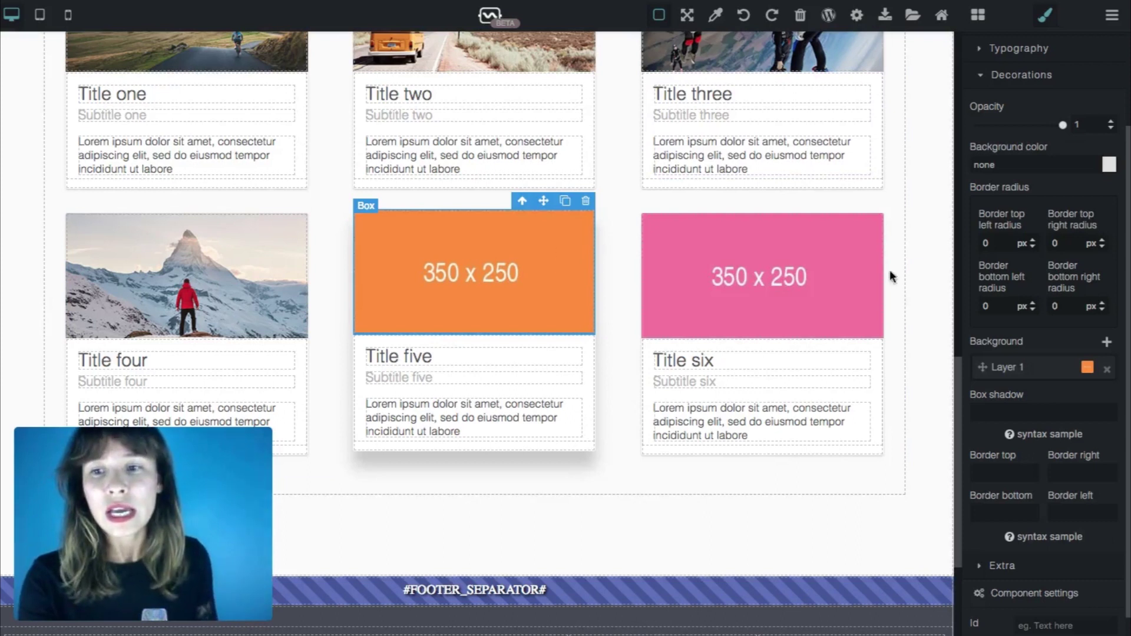
click(1037, 370)
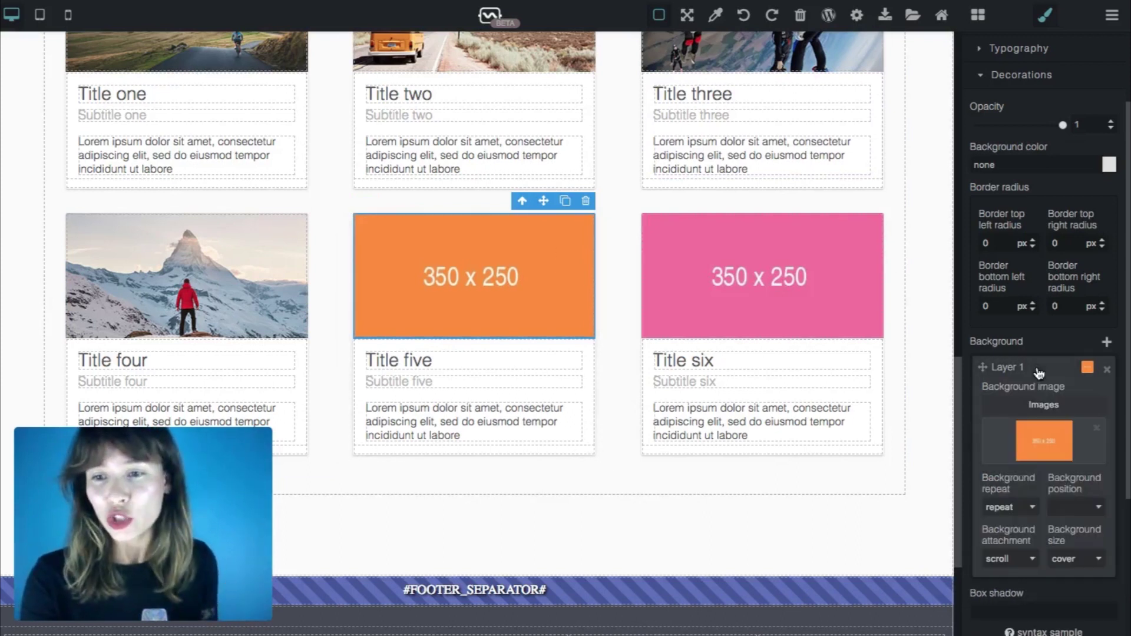
click(1043, 407)
click(446, 211)
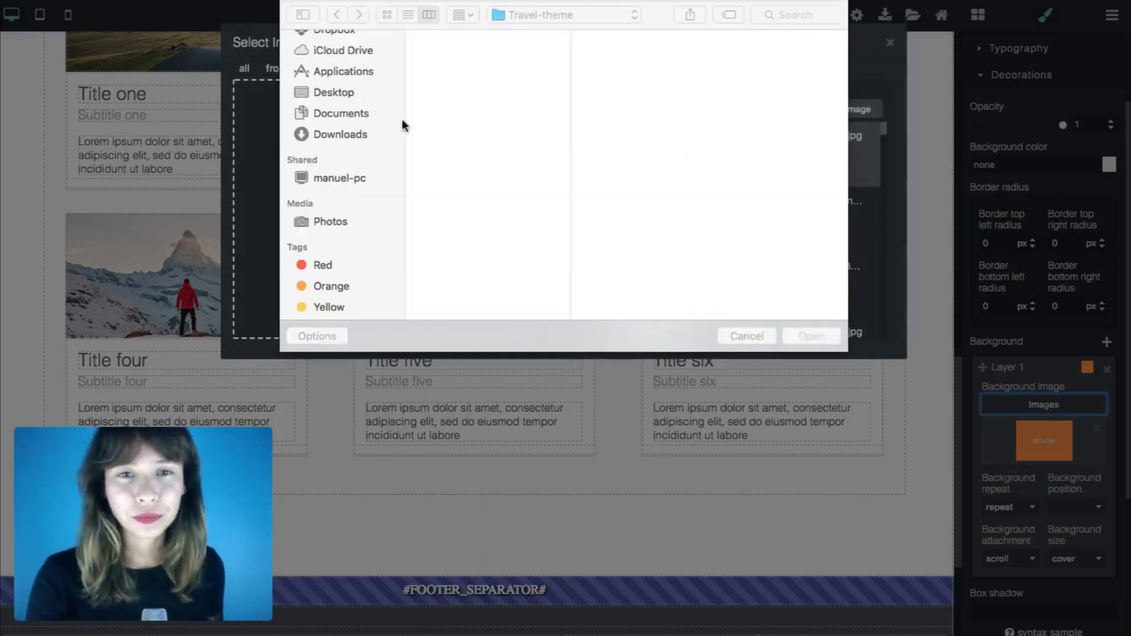
click(469, 141)
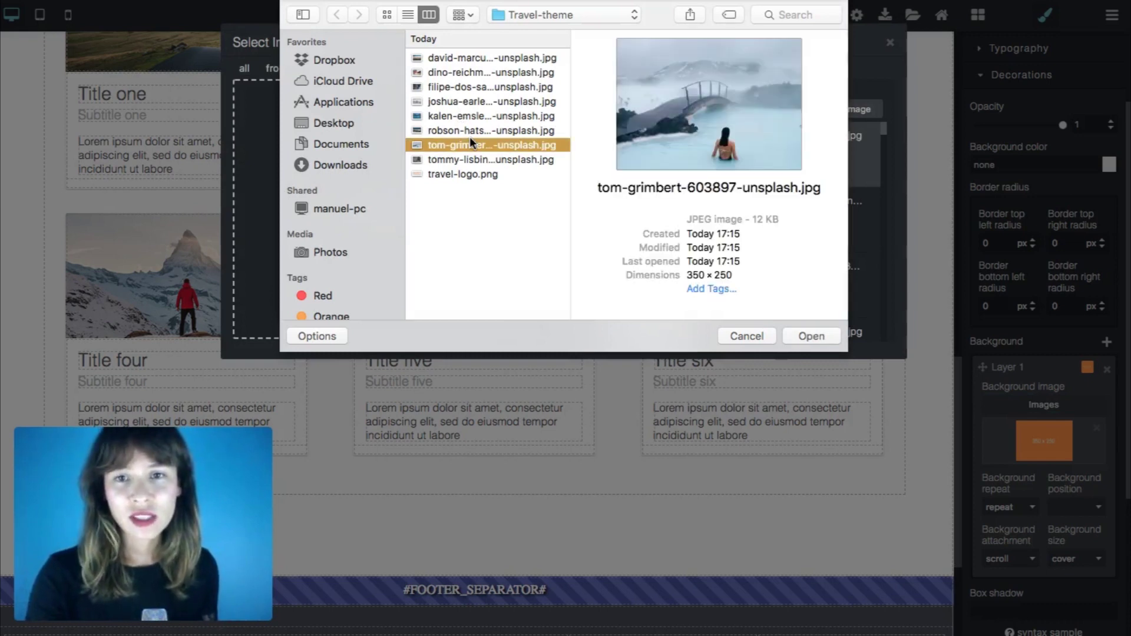
double_click(469, 142)
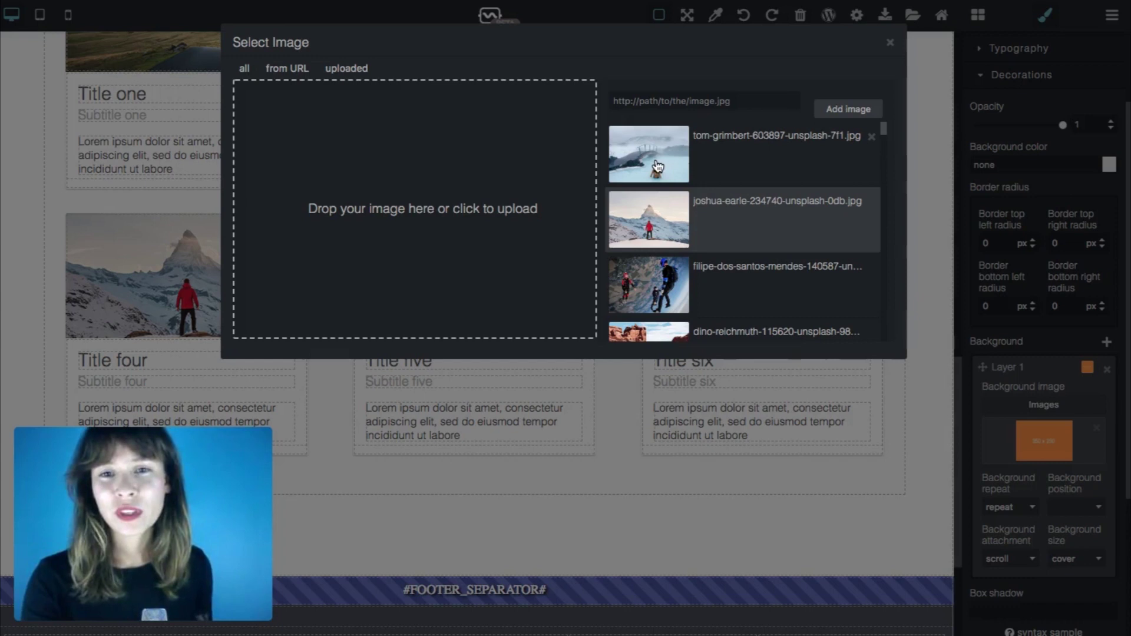
click(658, 167)
Step: Replace the Title six card's placeholder background with the rock climber photo, the last JPEG in the Travel-theme folder
click(742, 249)
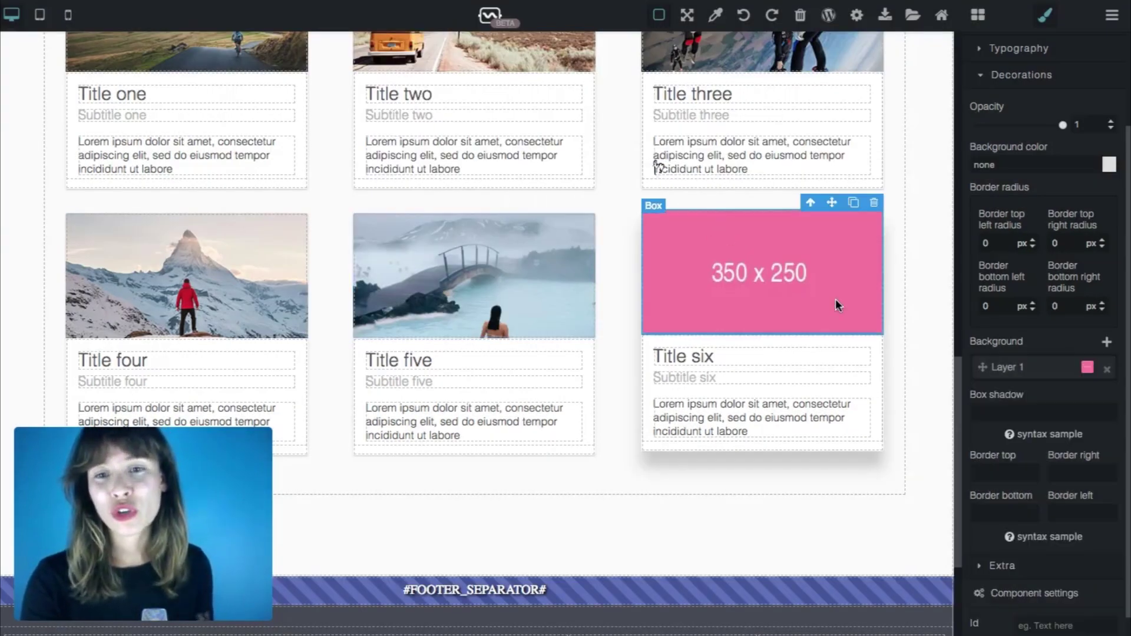
click(1040, 369)
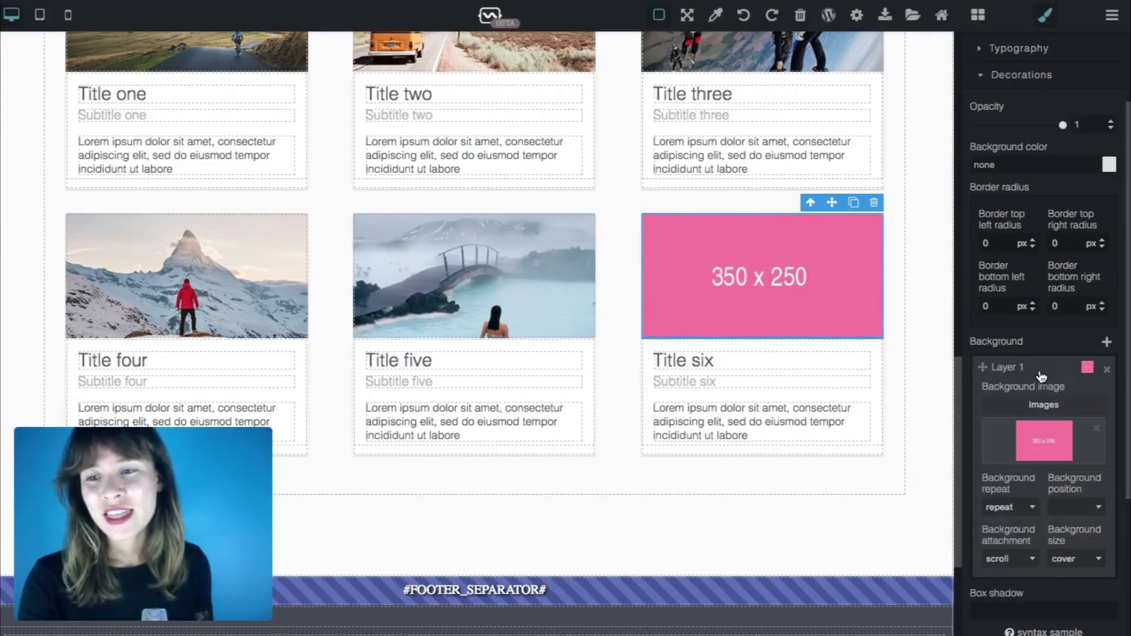
click(1047, 405)
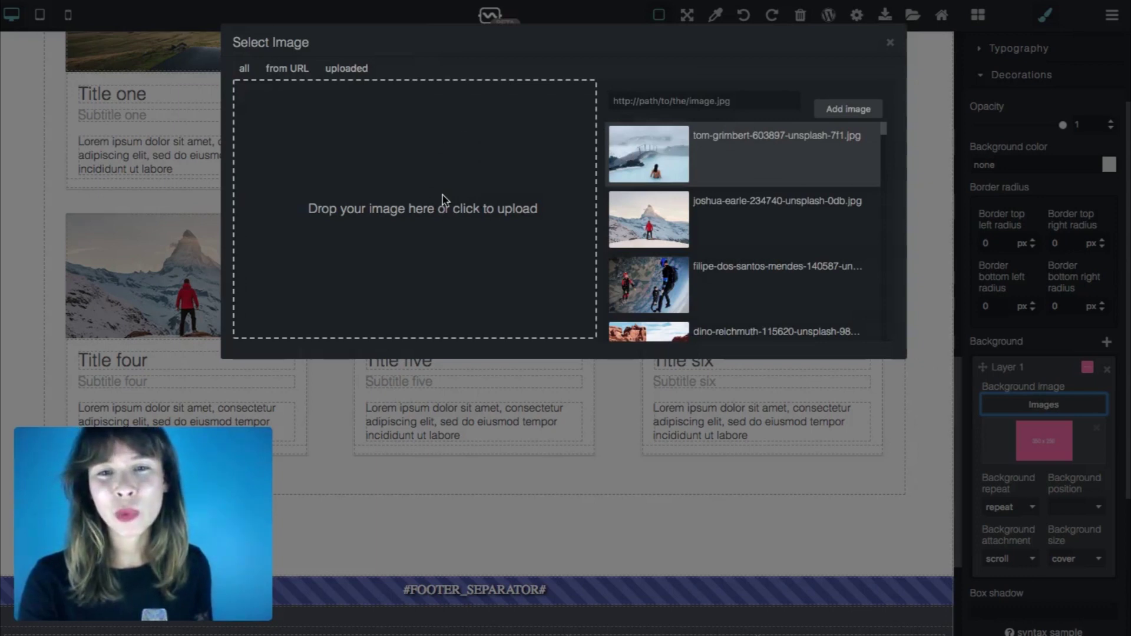
click(443, 200)
click(463, 159)
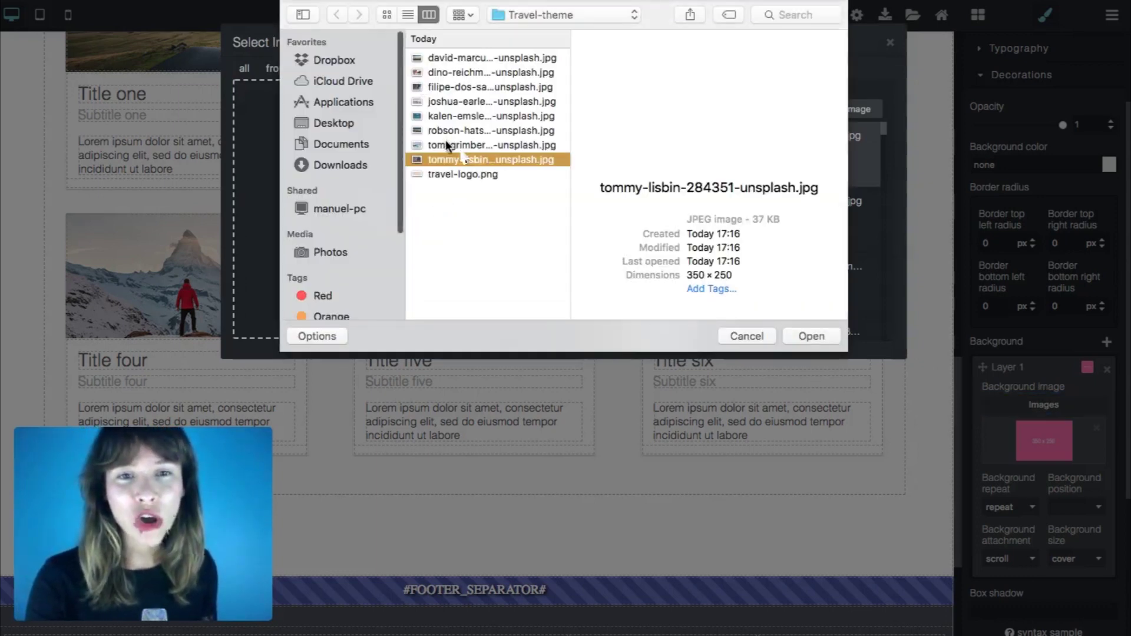
click(461, 148)
click(461, 156)
double_click(461, 156)
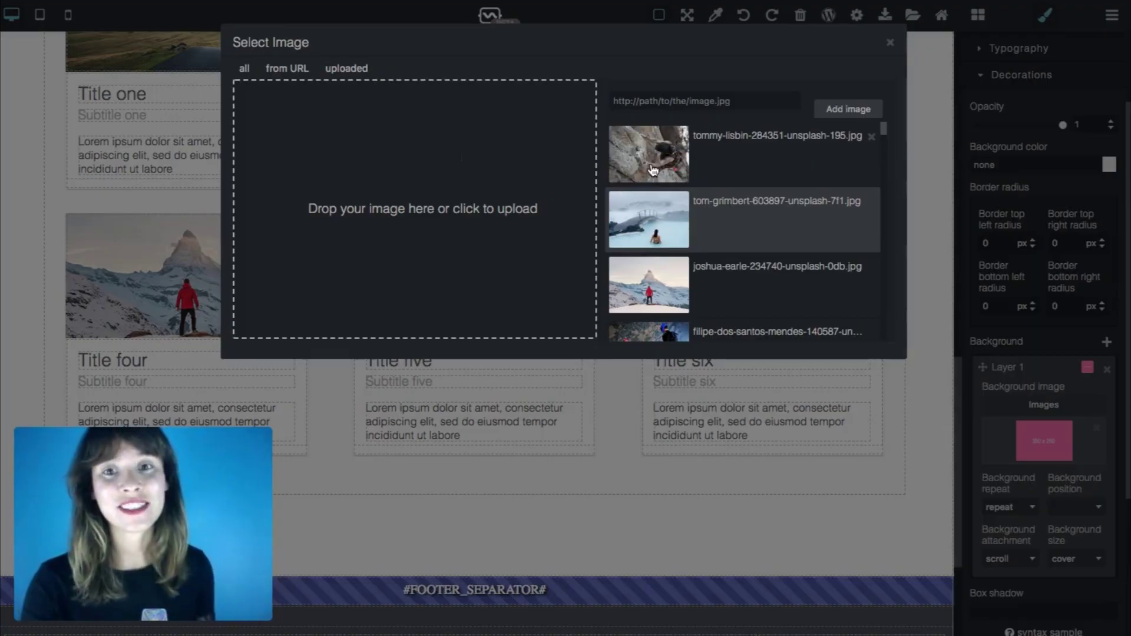
click(653, 170)
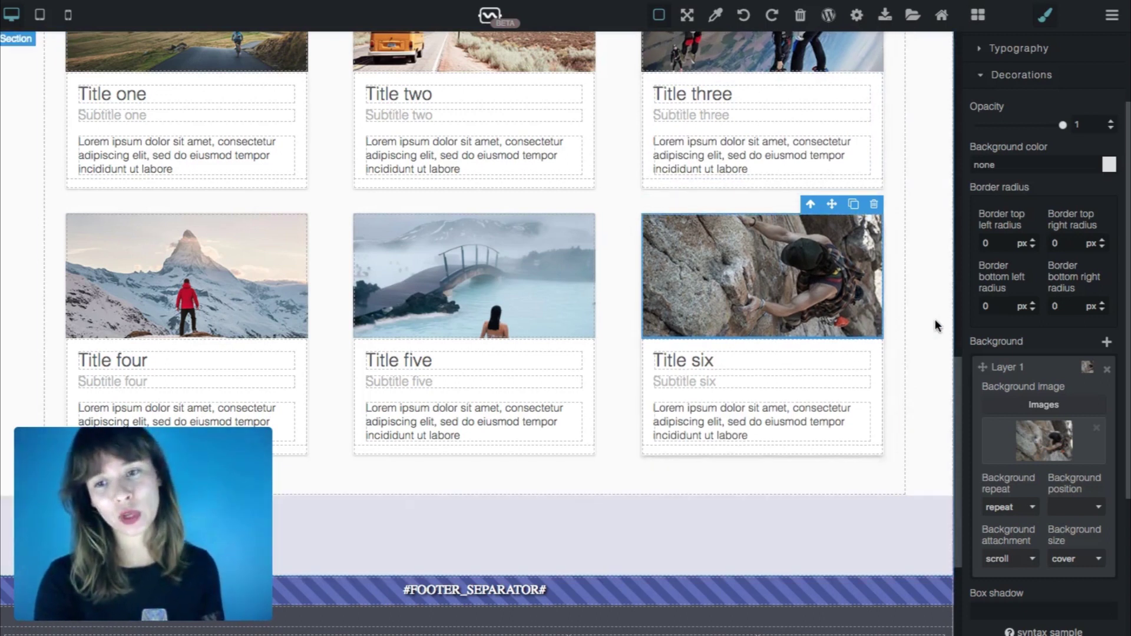
Step: Compare the style classes of the Title one, two and three headings with those of the second card's image
click(934, 319)
scroll(934, 319, up, 5)
scroll(935, 319, up, 3)
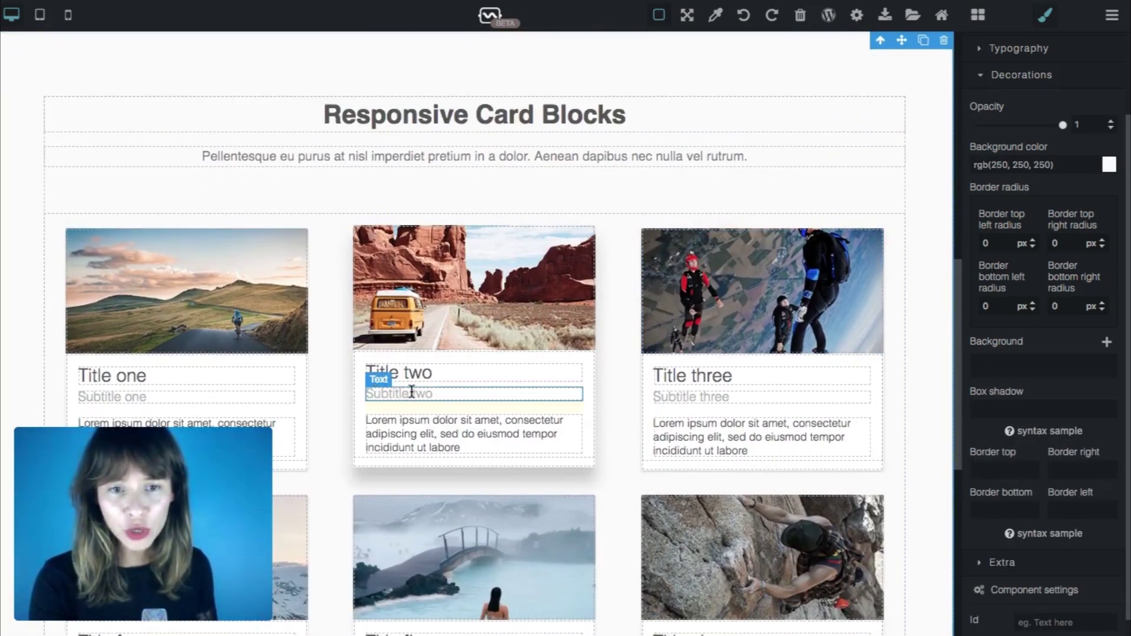
click(435, 373)
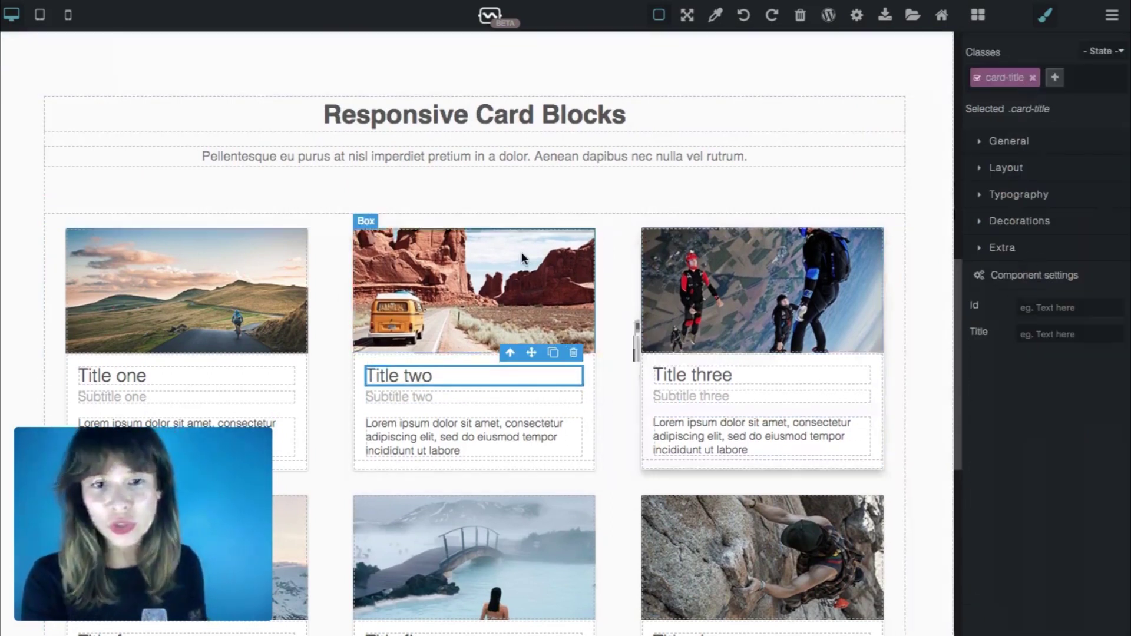
click(559, 274)
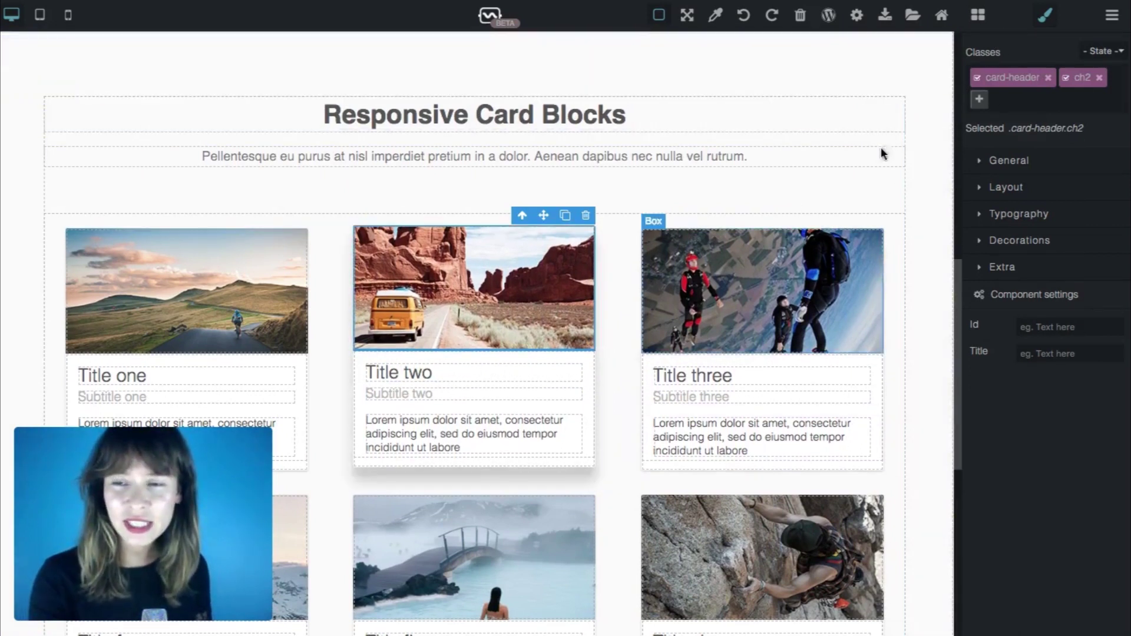
scroll(201, 299, down, 1)
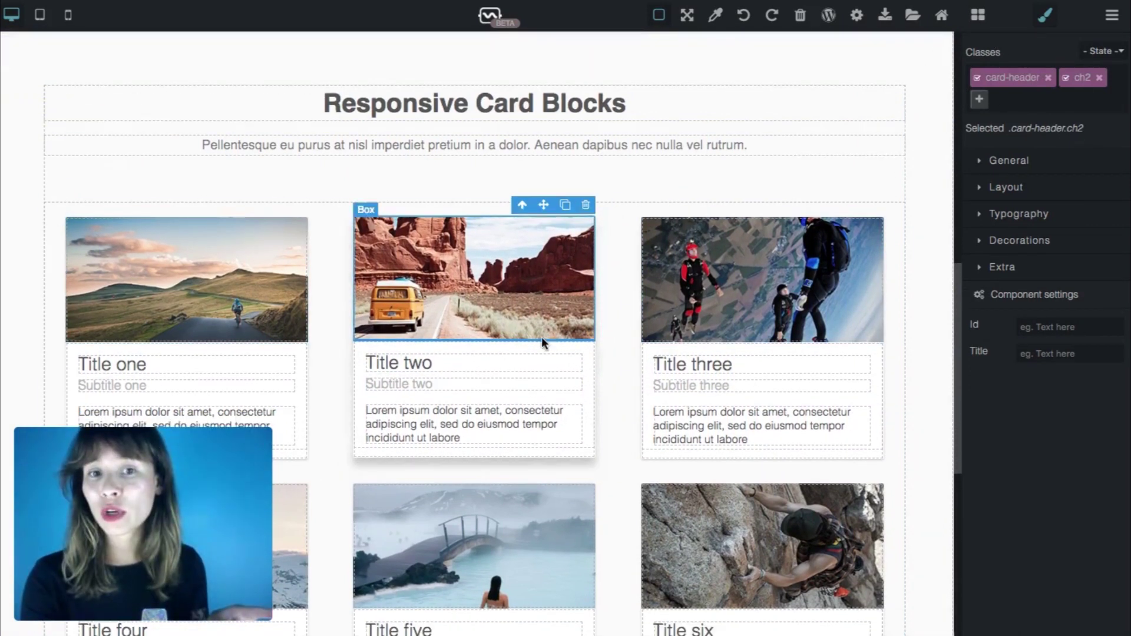
click(507, 361)
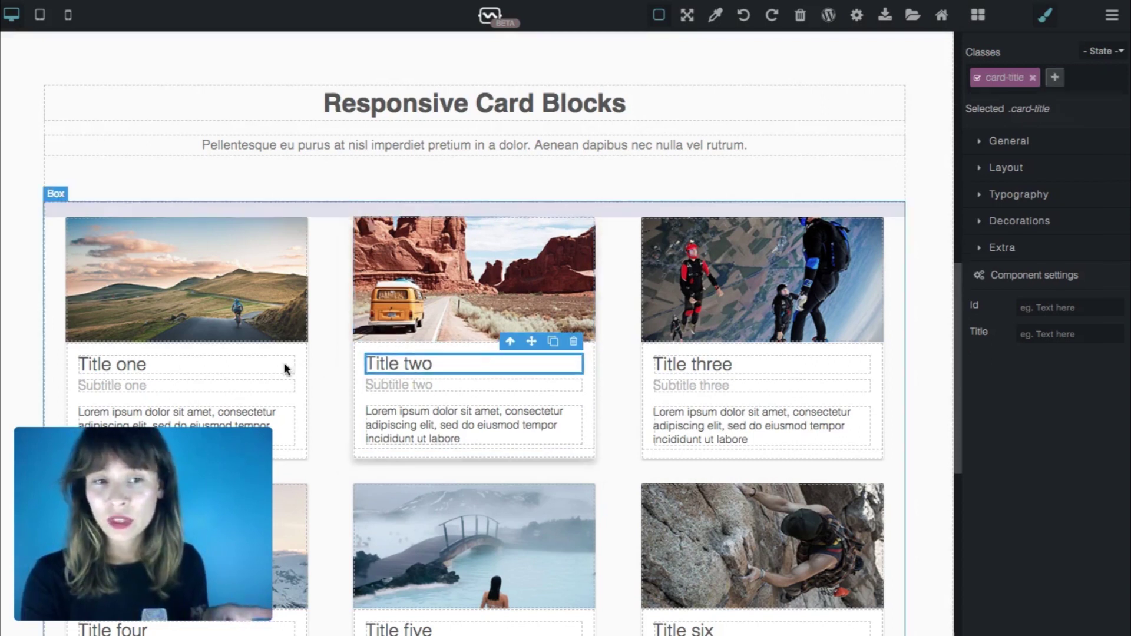
click(215, 356)
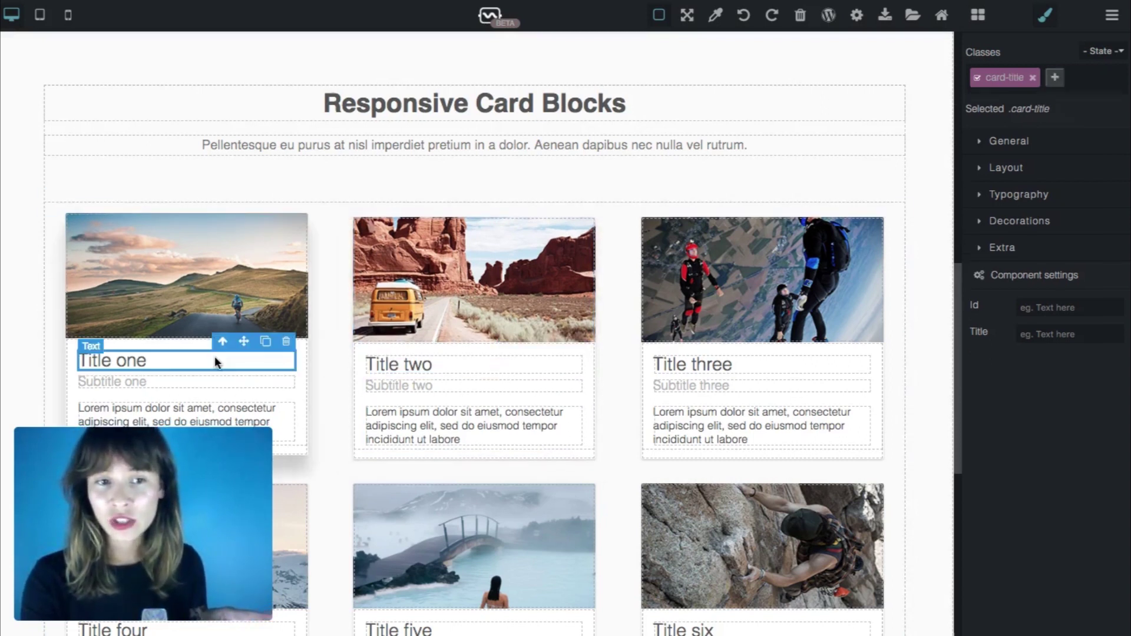
click(697, 361)
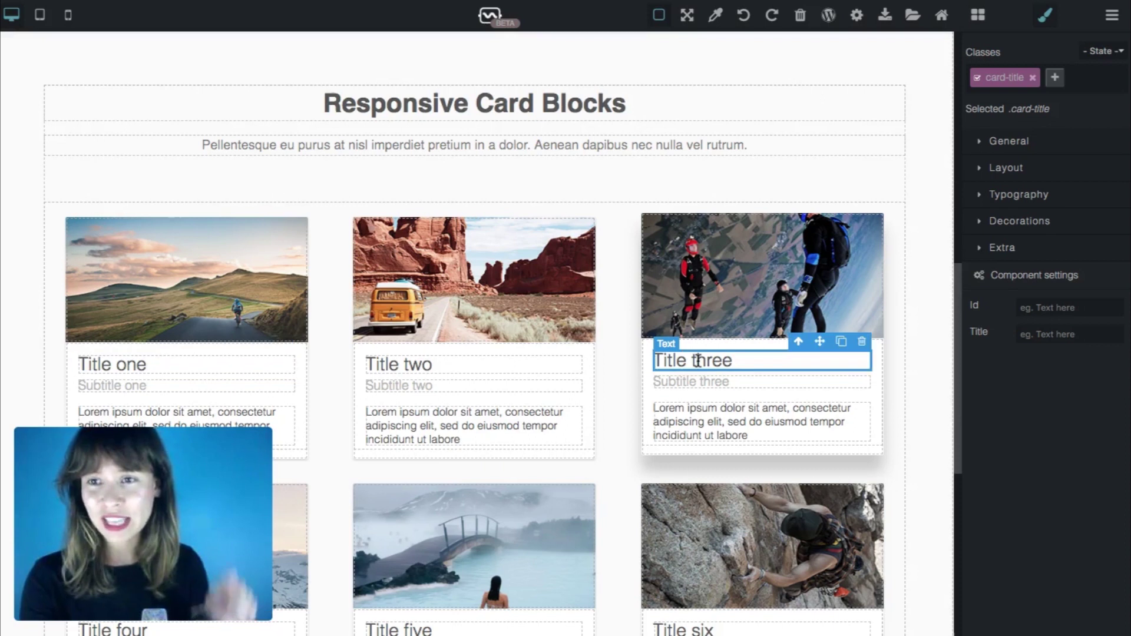
Step: Check the style classes of the Title six and Title five card headings
scroll(698, 359, down, 3)
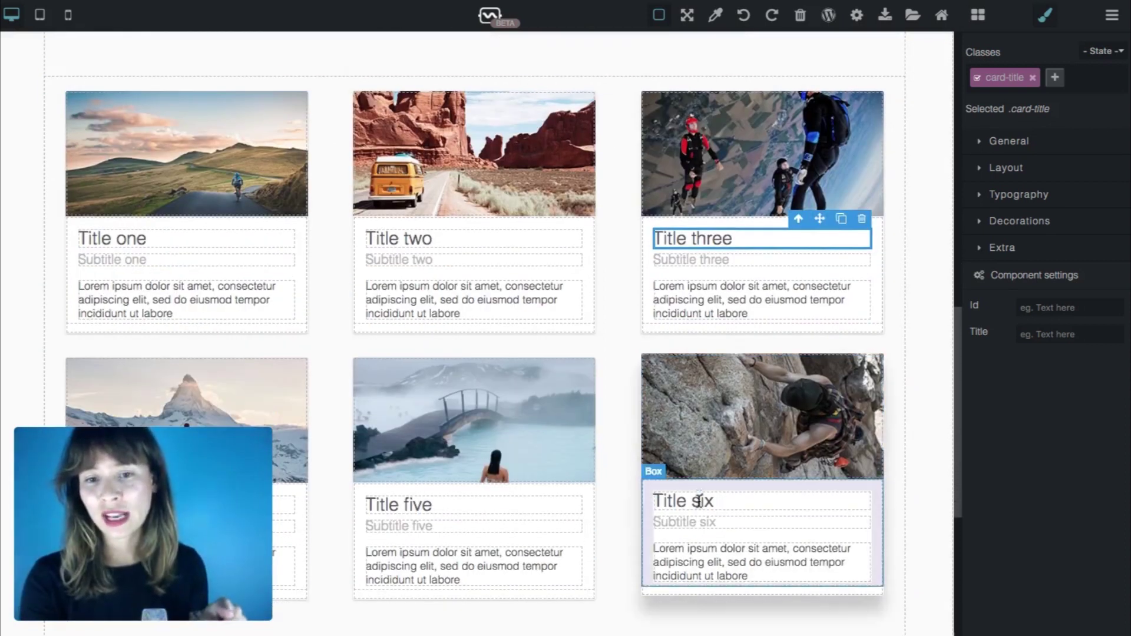
click(686, 503)
click(430, 503)
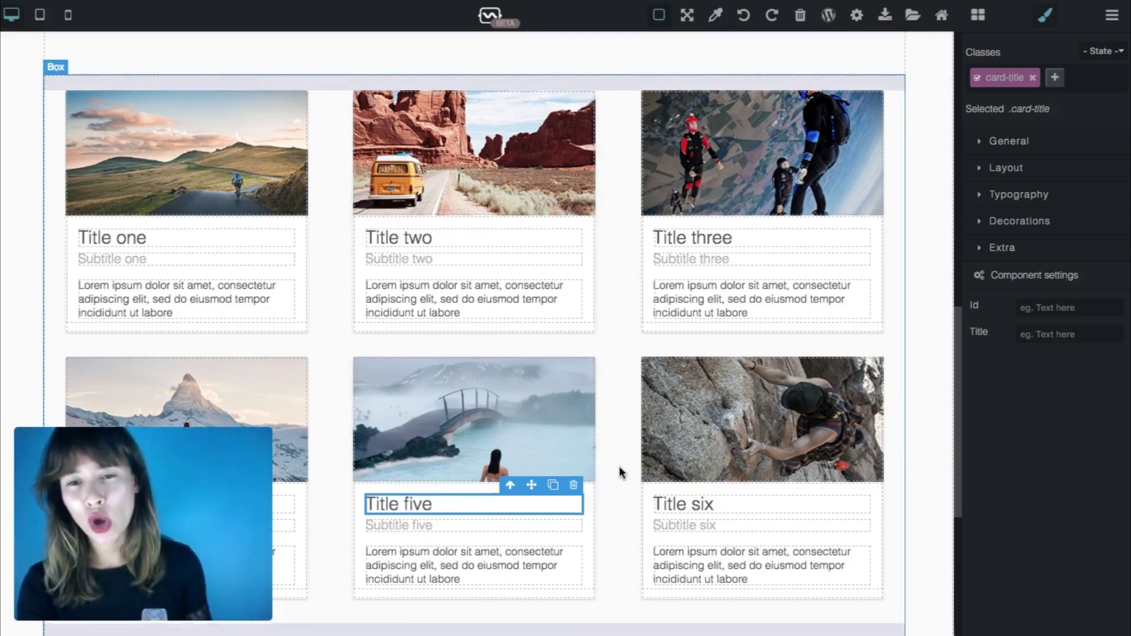
Step: Copy the background color value of the header container at the start of the page
scroll(620, 472, down, 5)
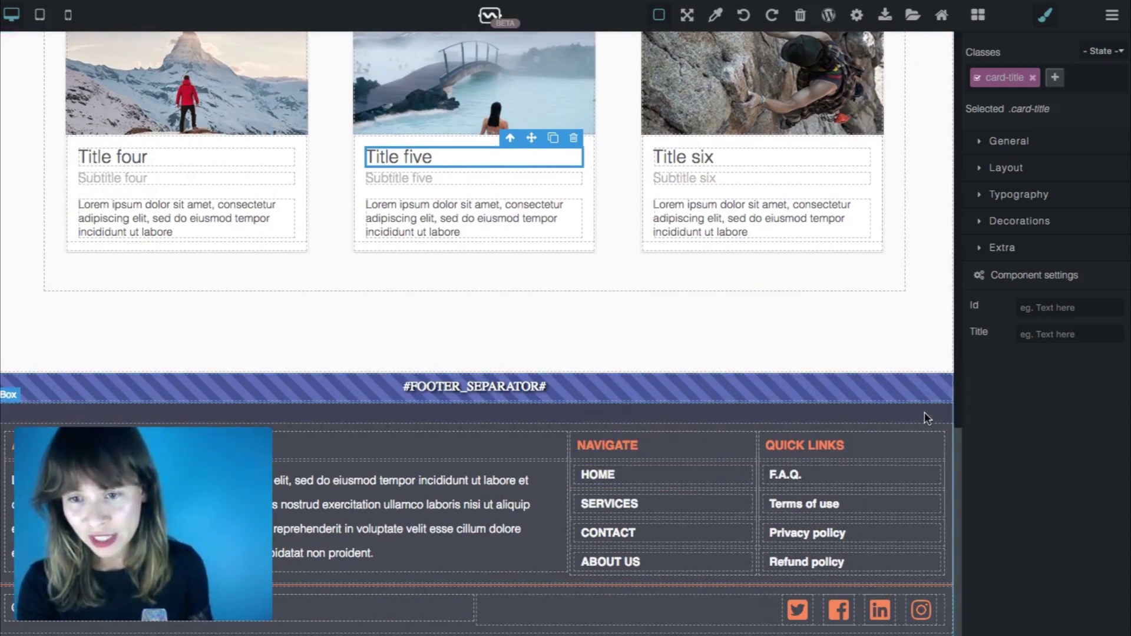
scroll(924, 412, up, 15)
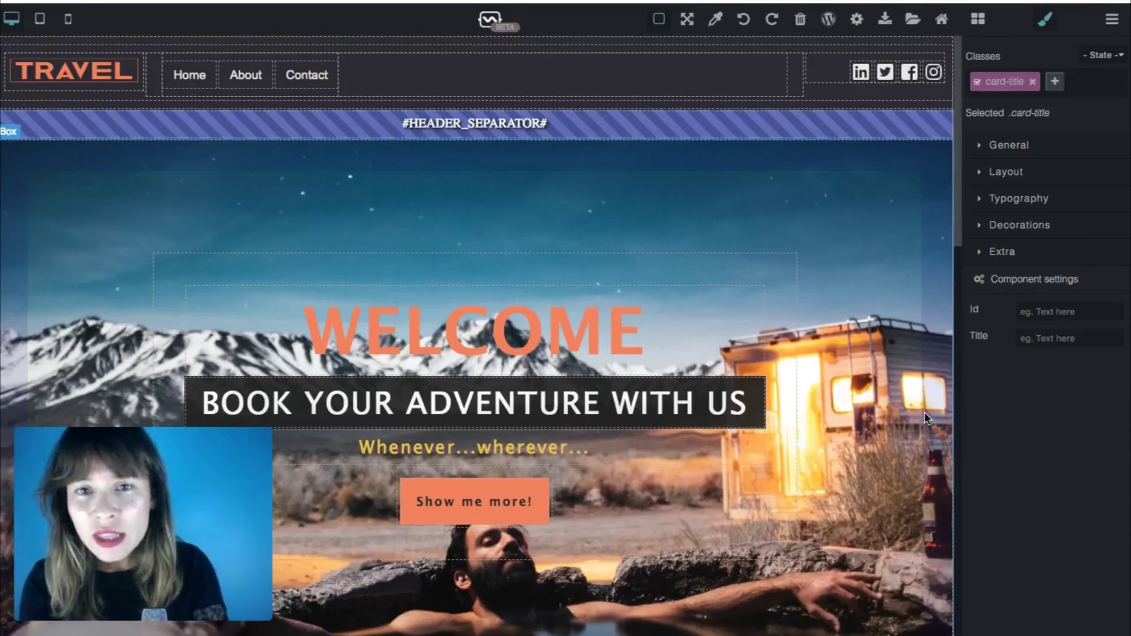
click(947, 39)
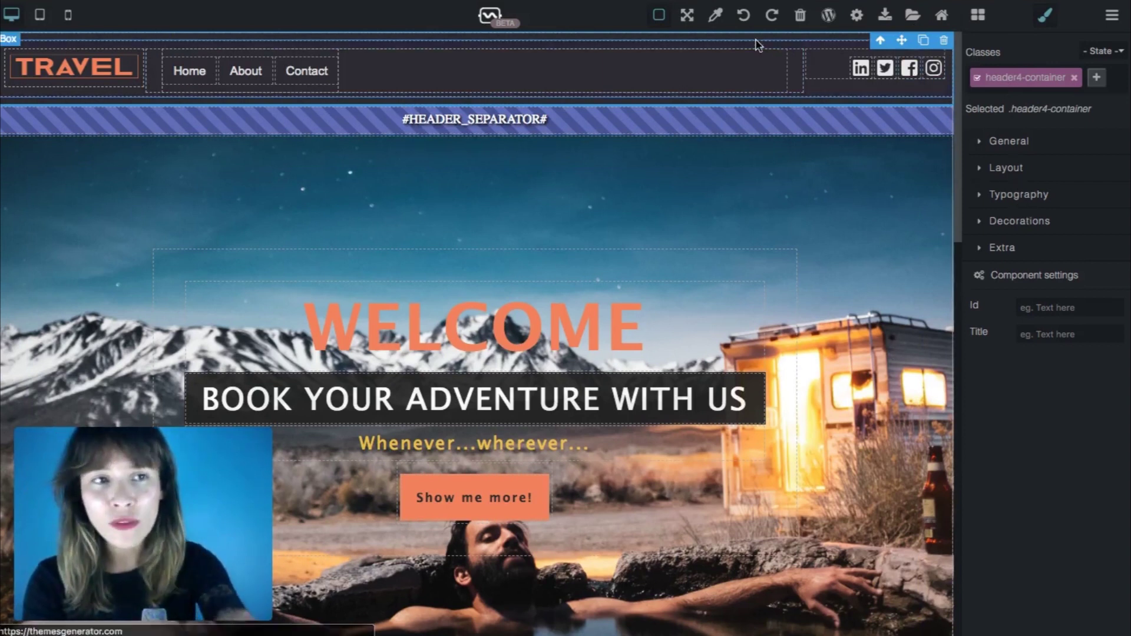
click(880, 41)
click(880, 43)
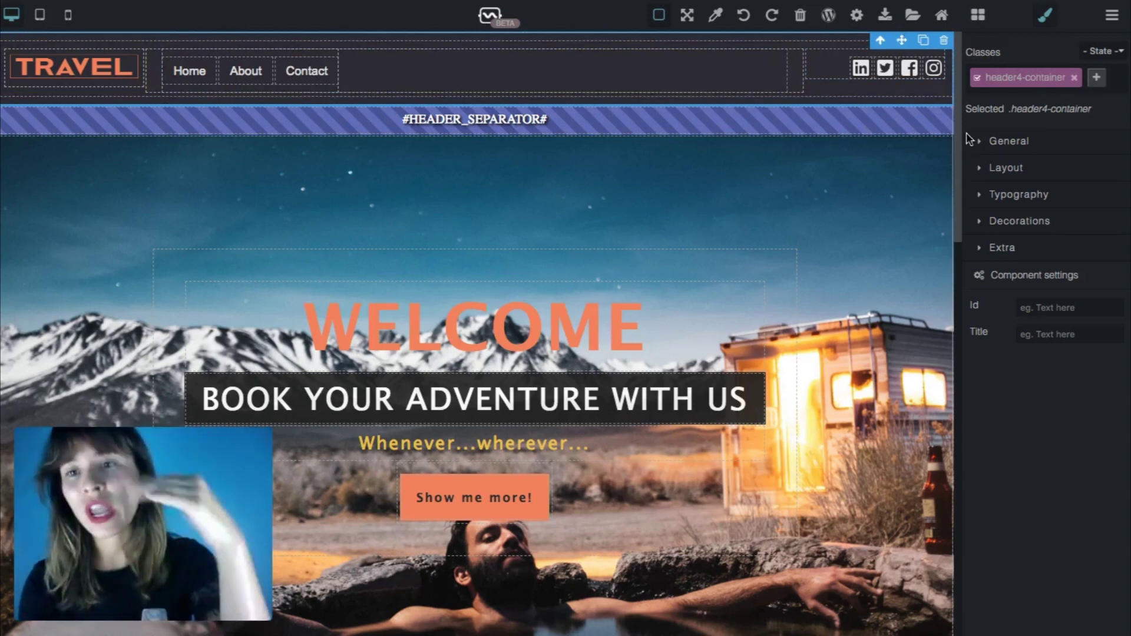
click(1031, 224)
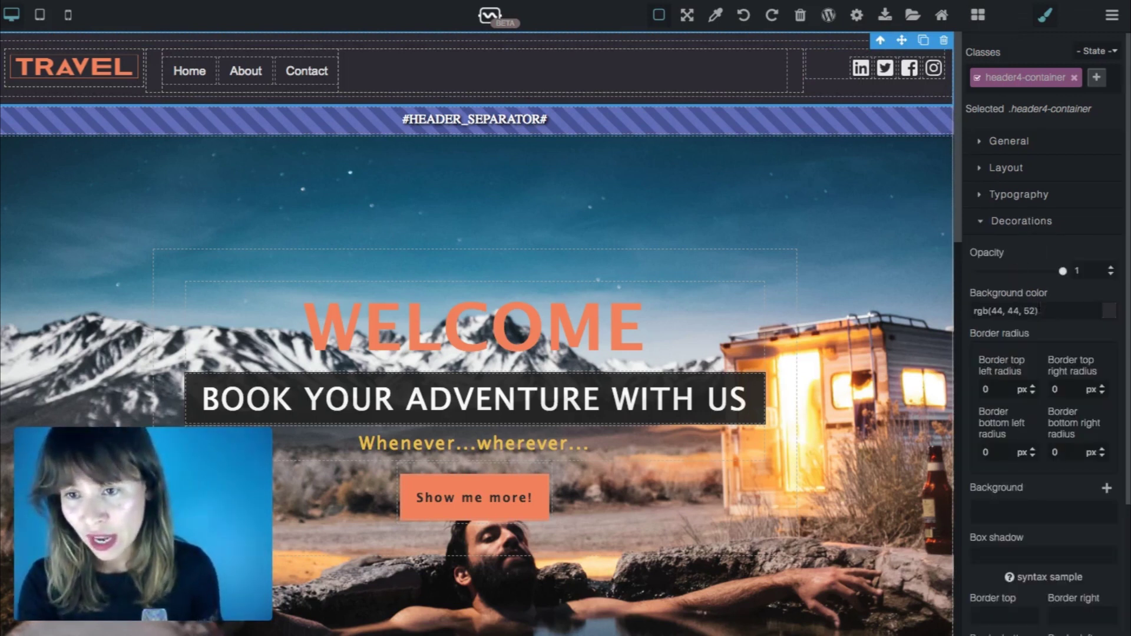
click(1005, 222)
Step: Set the text color of the card titles to rgb(44, 44, 52), matching the header
scroll(907, 231, down, 12)
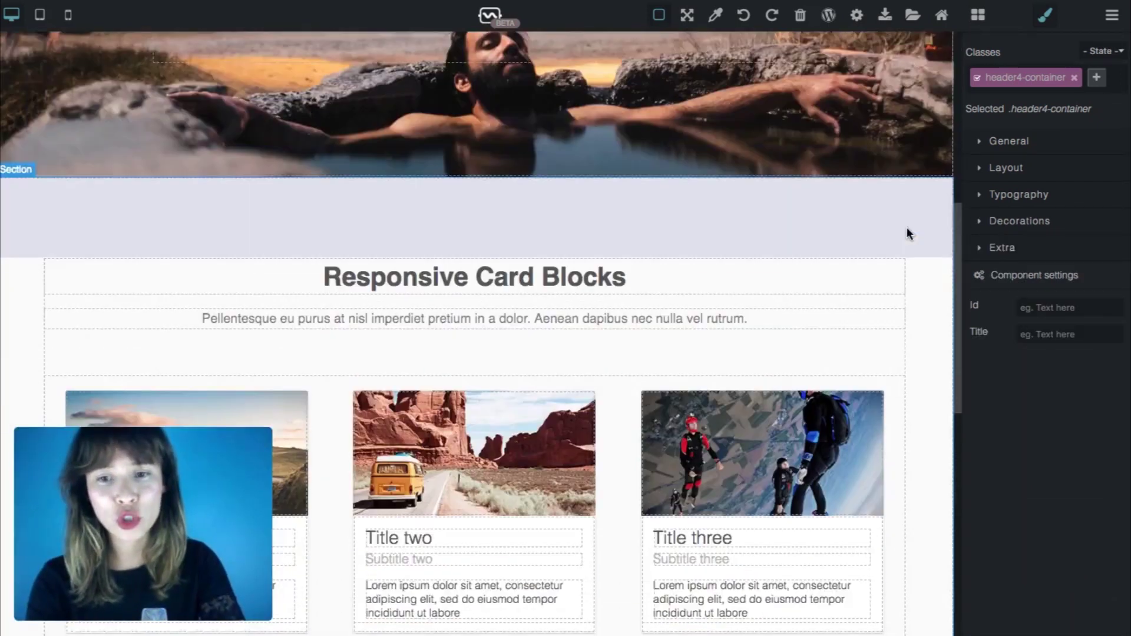
click(444, 221)
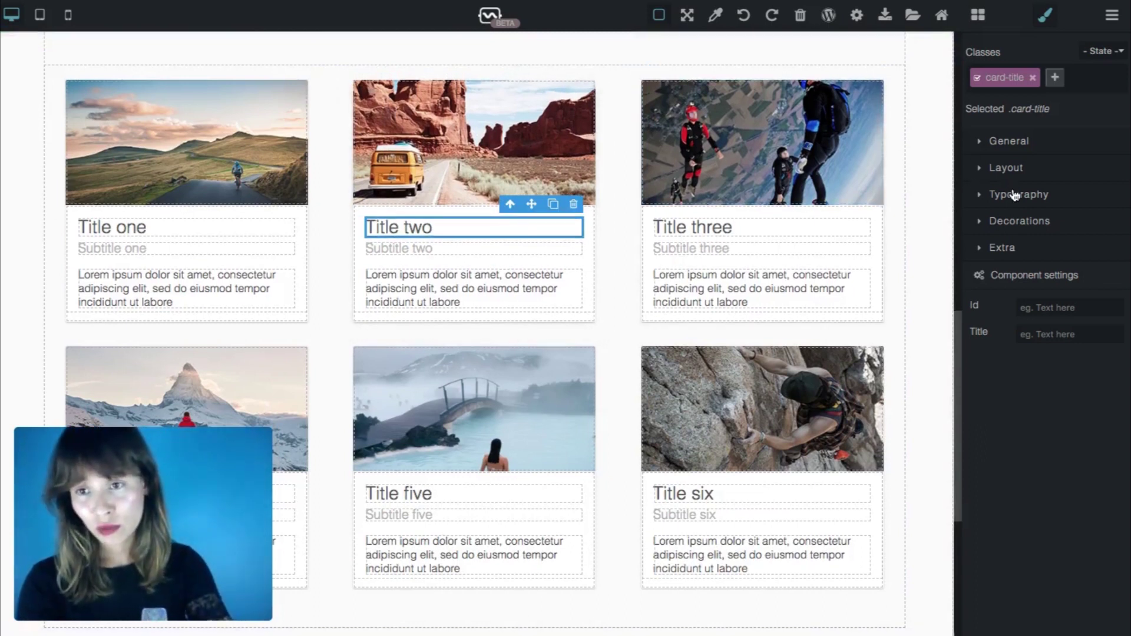
click(1015, 195)
drag(1050, 324, 1006, 312)
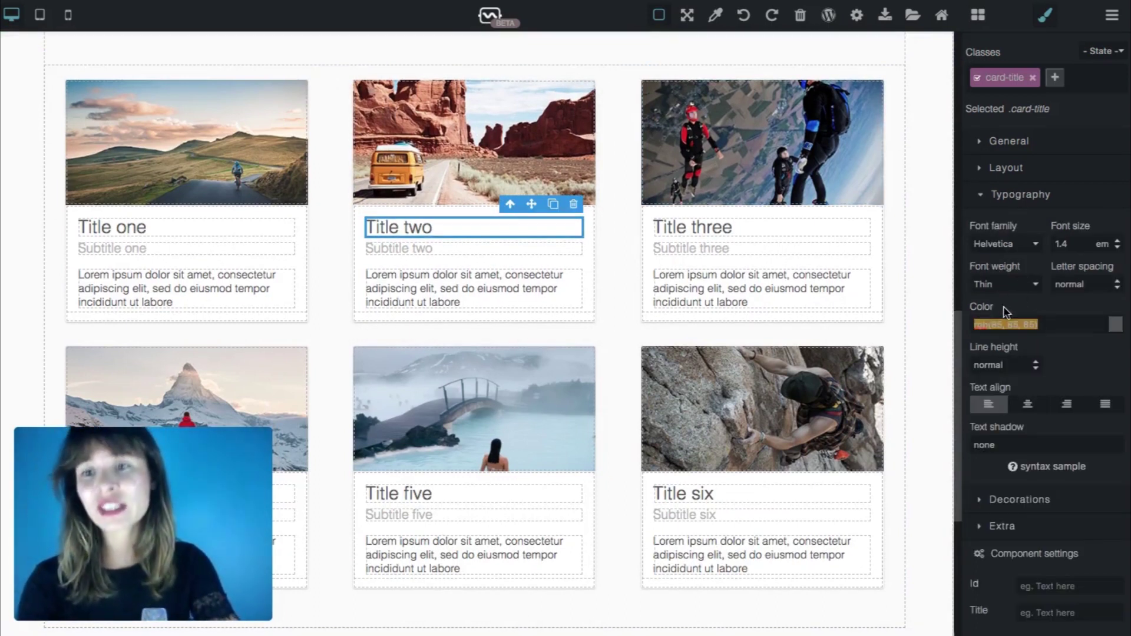
text(rgb(44, 44, 52))
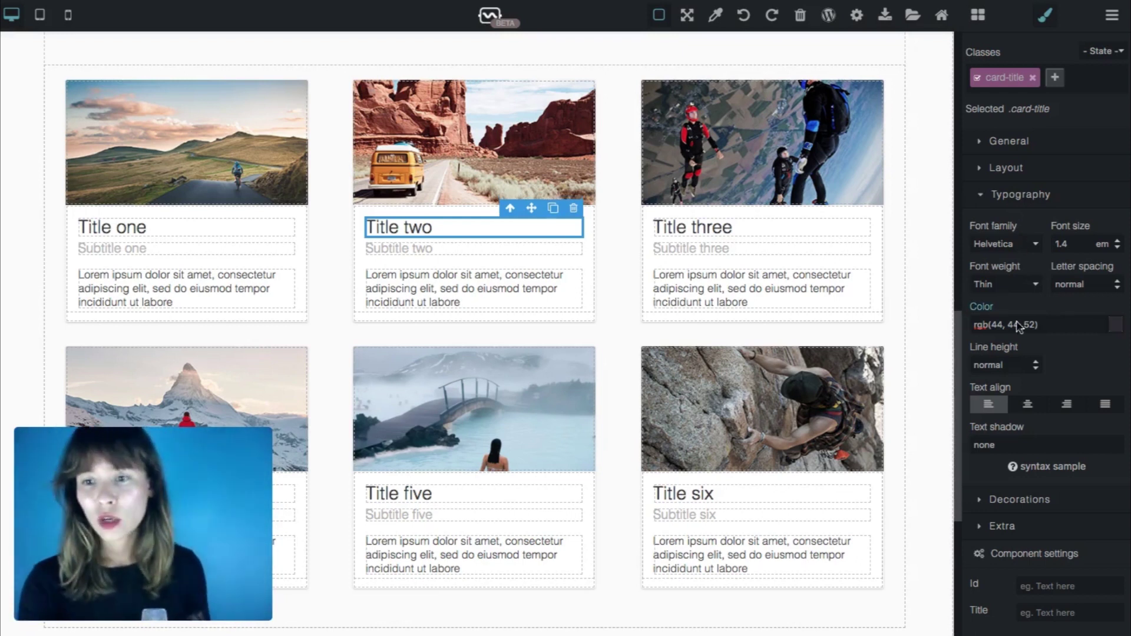
Step: Center the card titles and change their font family to Impact
click(1027, 407)
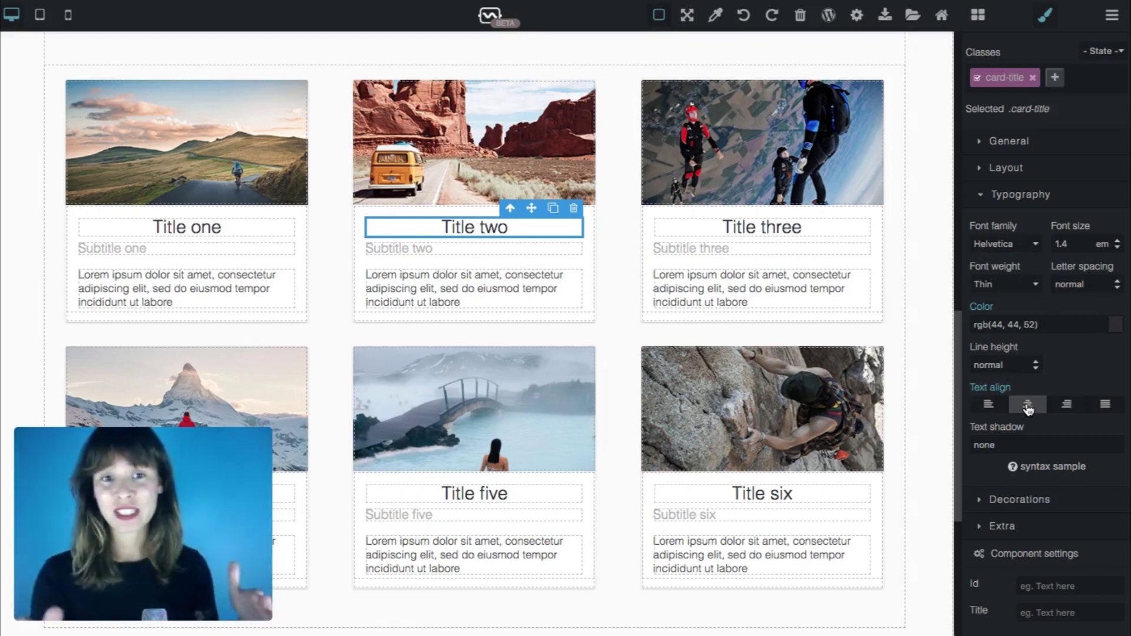
click(1036, 245)
click(1033, 259)
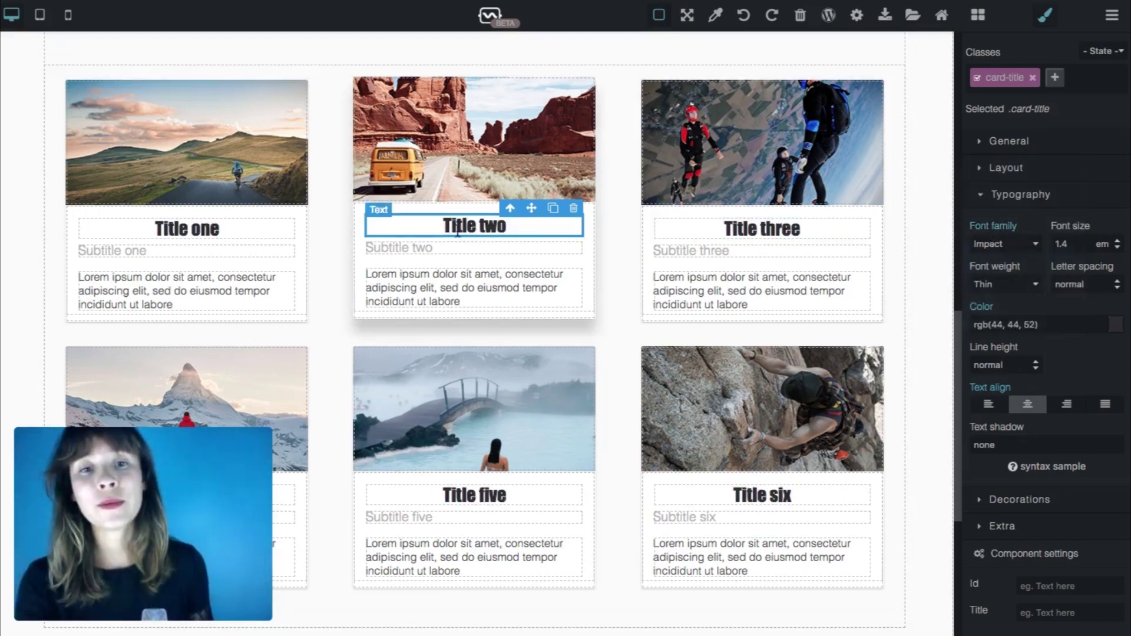
Step: Replace the Title one heading with "Cycling" and the Title six heading with "Rock climbing"
double_click(475, 226)
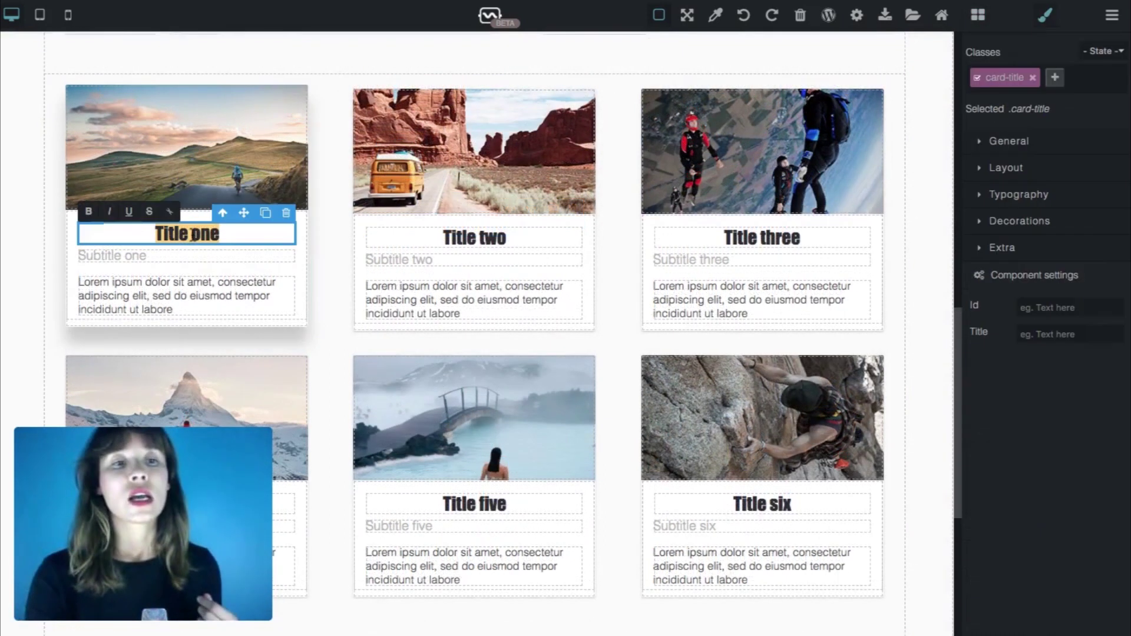
text(Cycling)
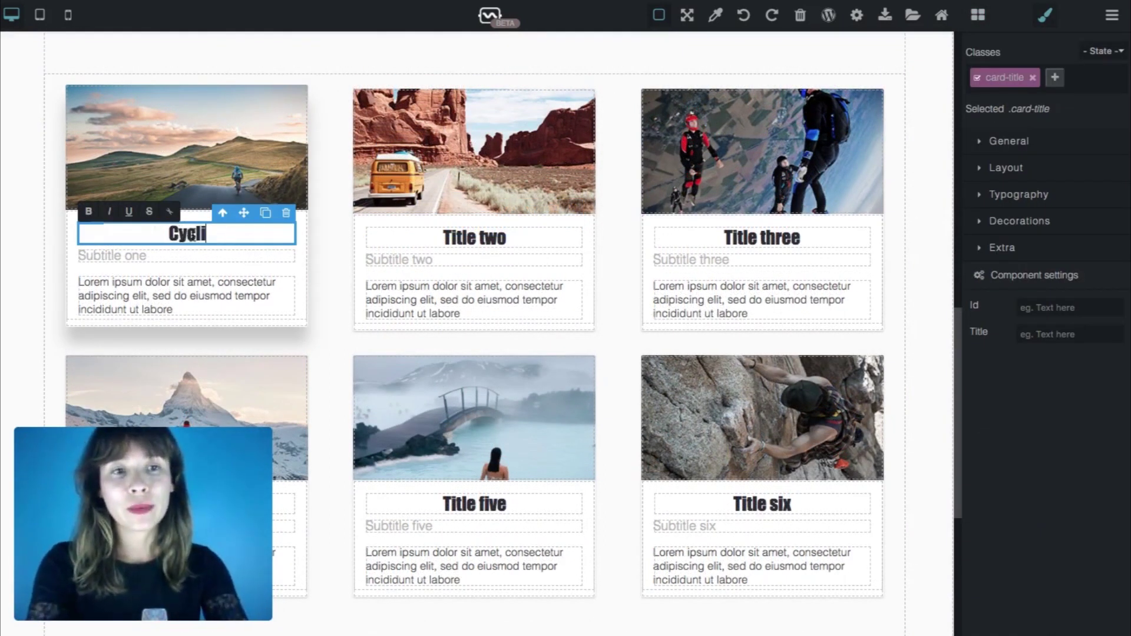
double_click(779, 500)
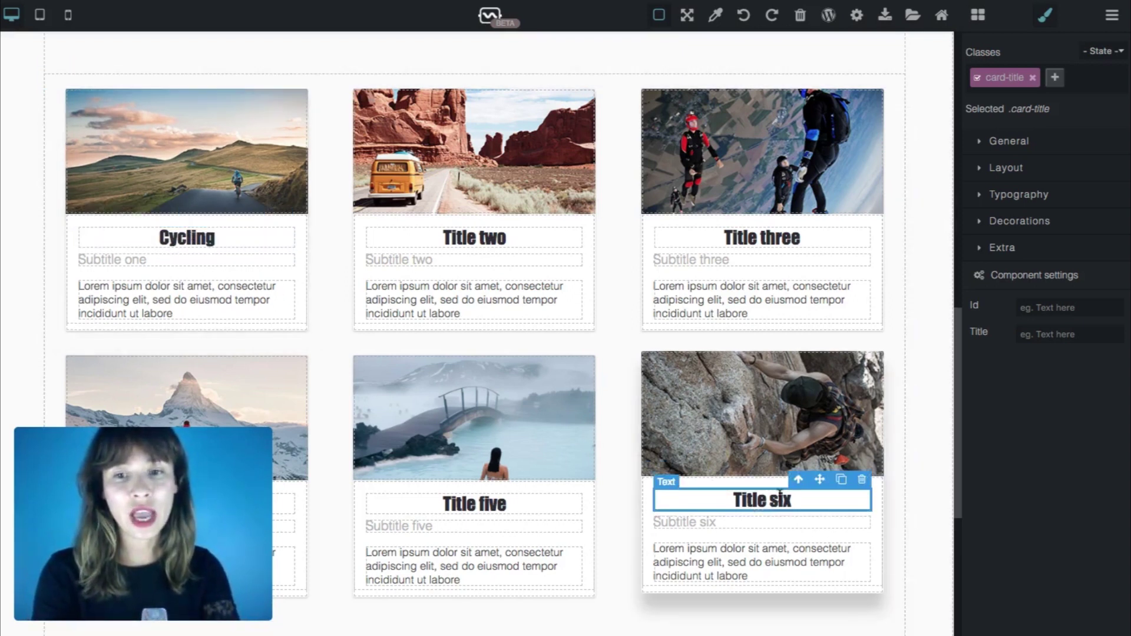
key(BackSpace)
text(Rock)
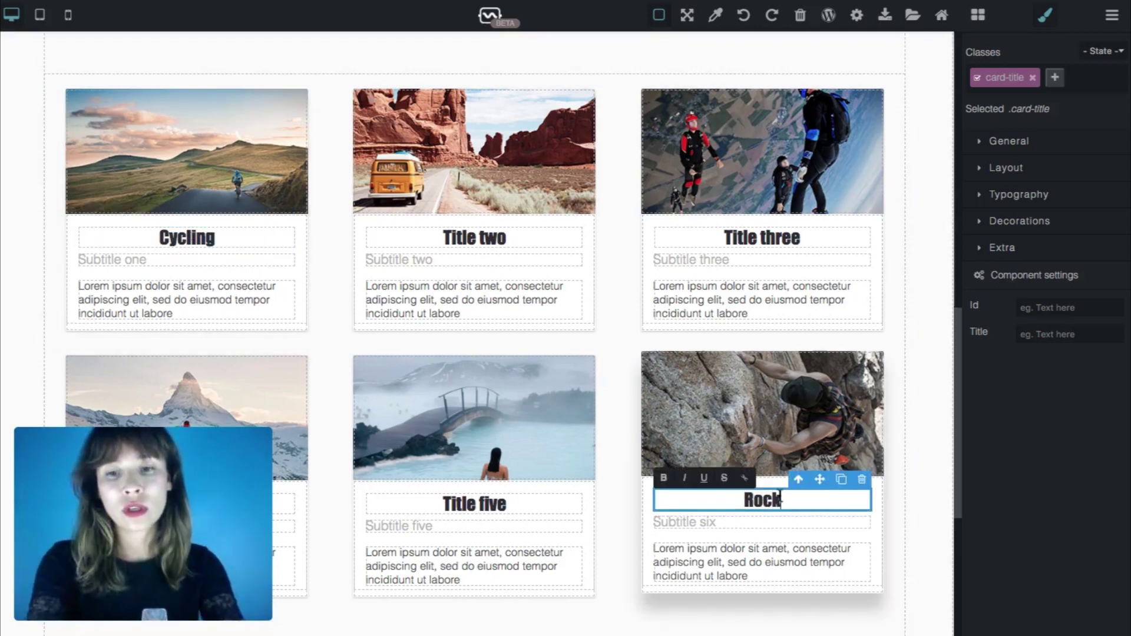
text( climbing)
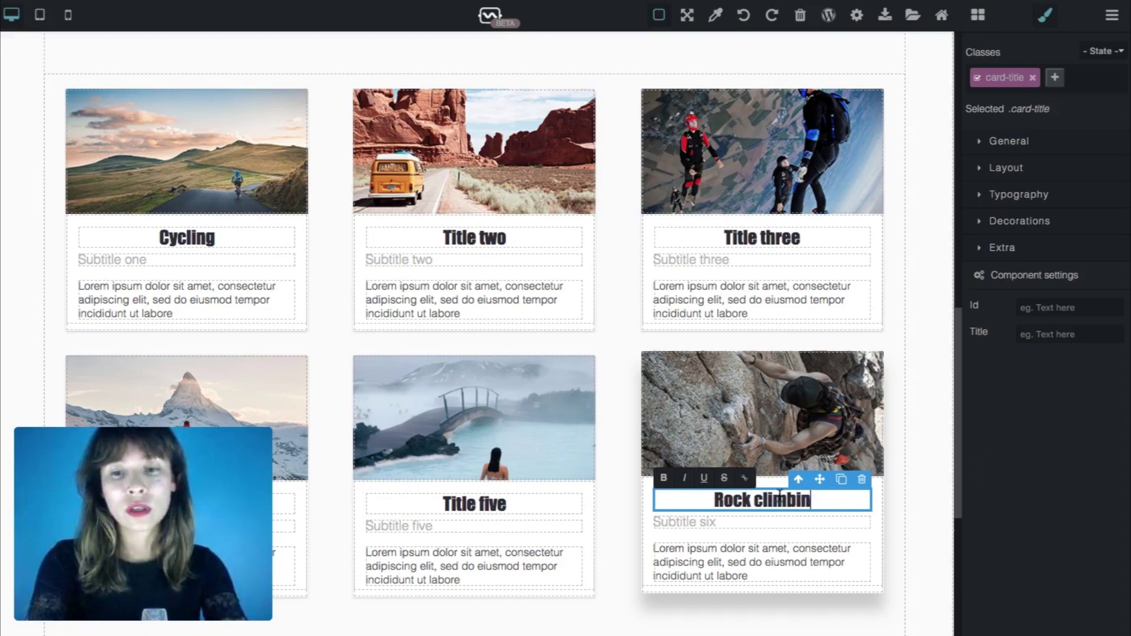
click(932, 409)
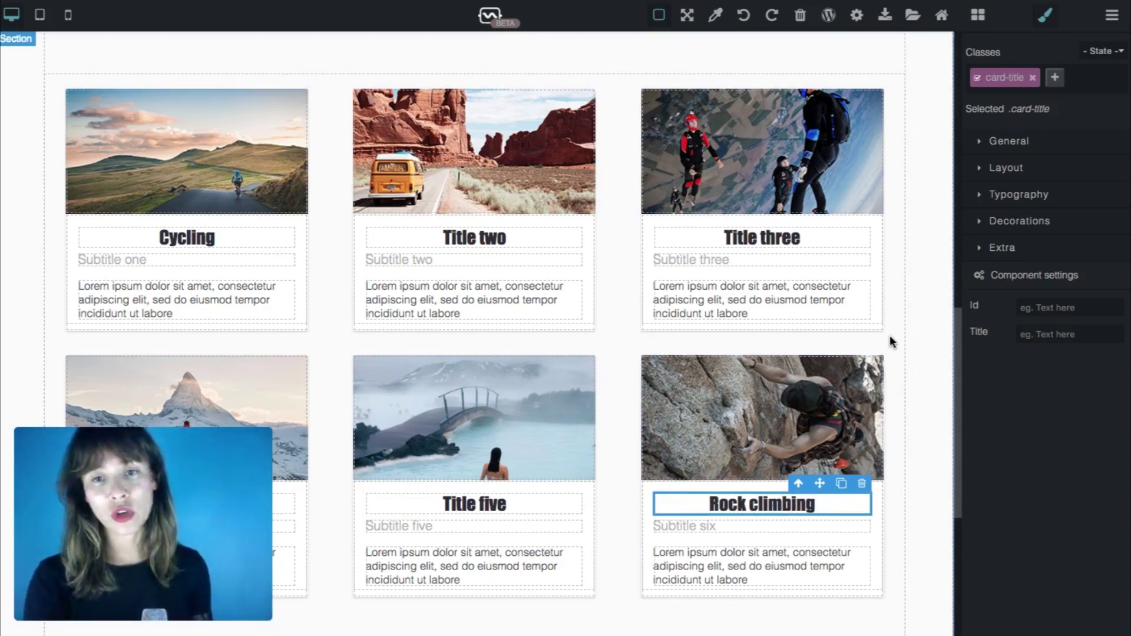
click(891, 337)
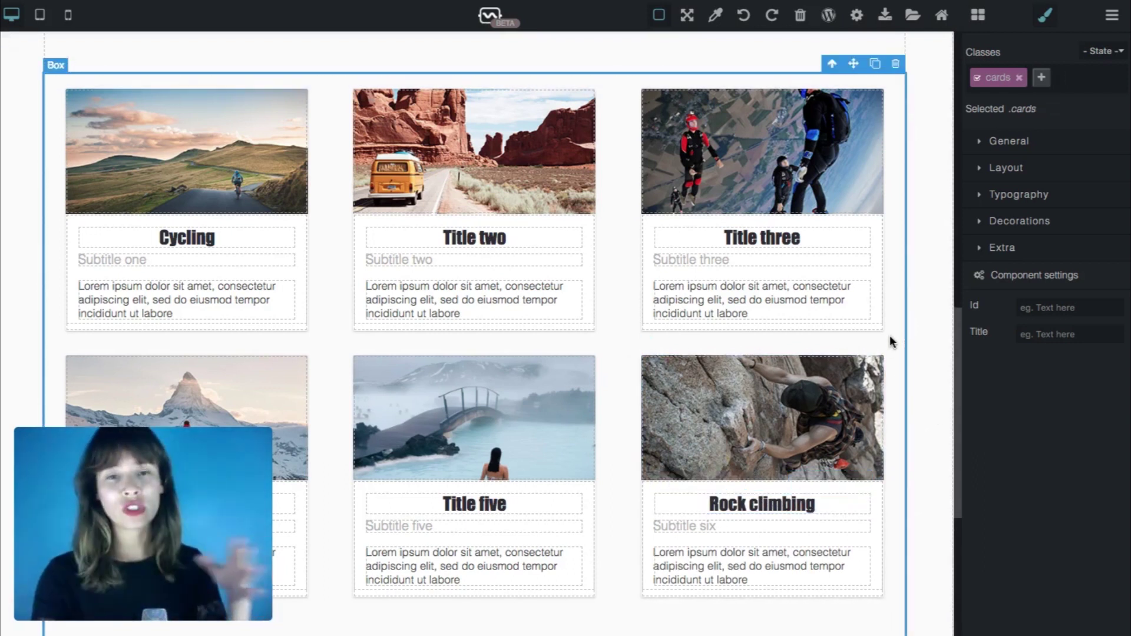
Step: Center the text of the card subtitles
click(545, 259)
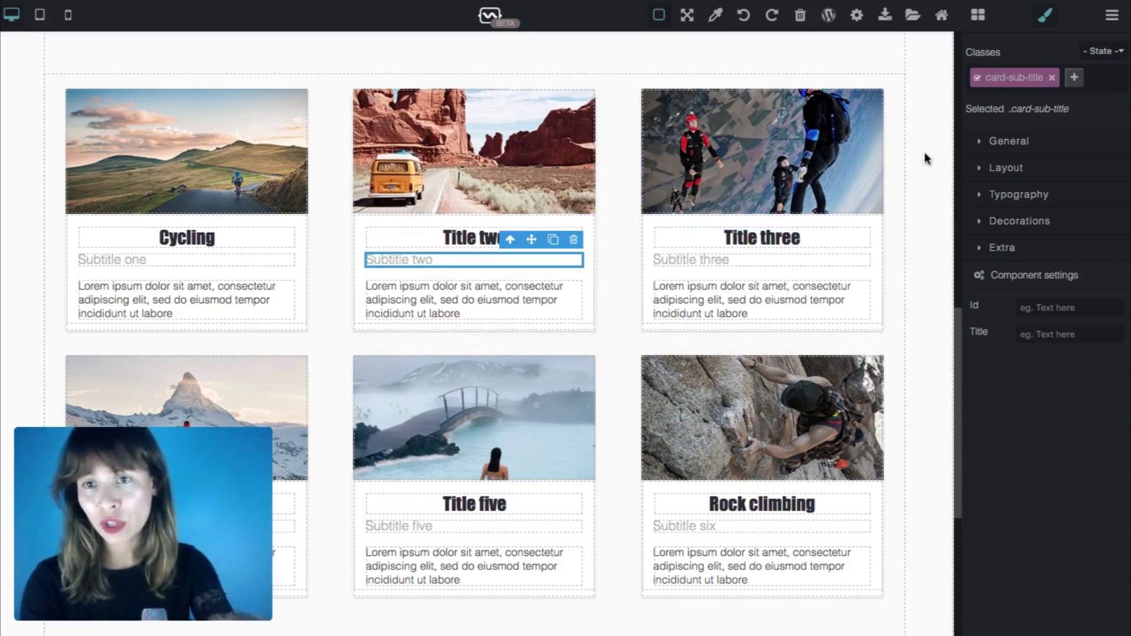
click(1054, 195)
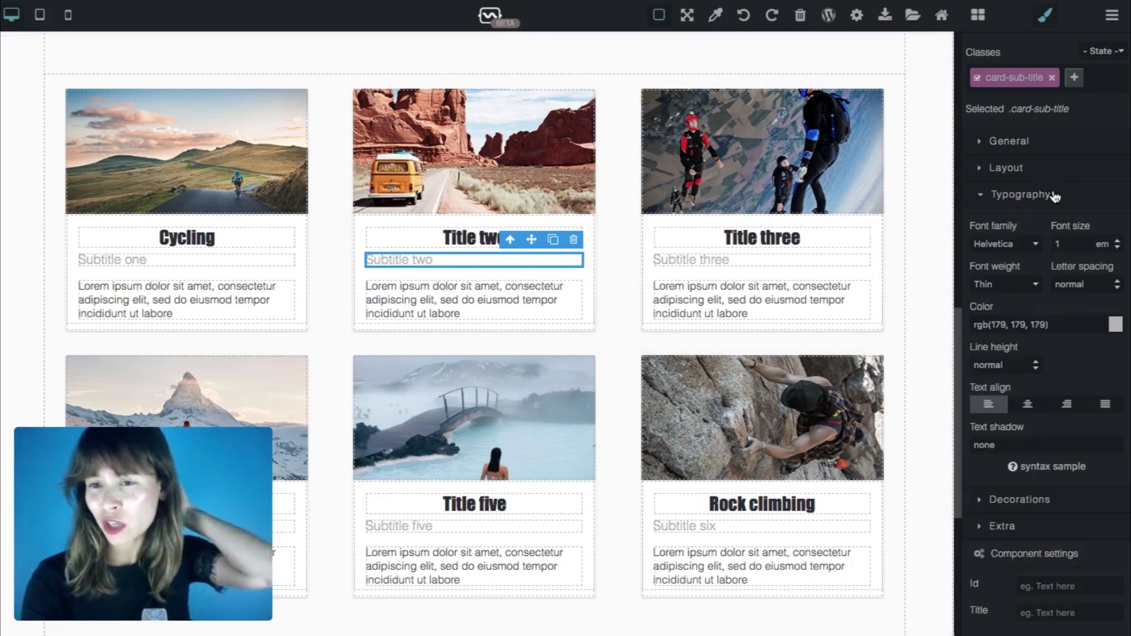
click(1028, 406)
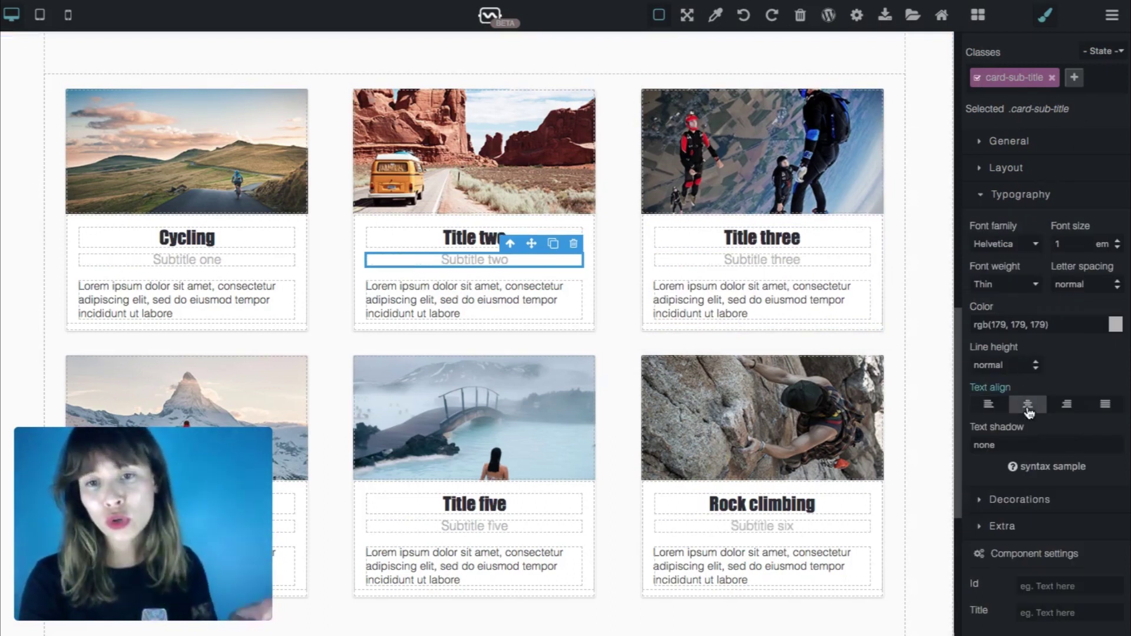
Step: Center the card description paragraphs and set their text color to near-black #050505
click(783, 290)
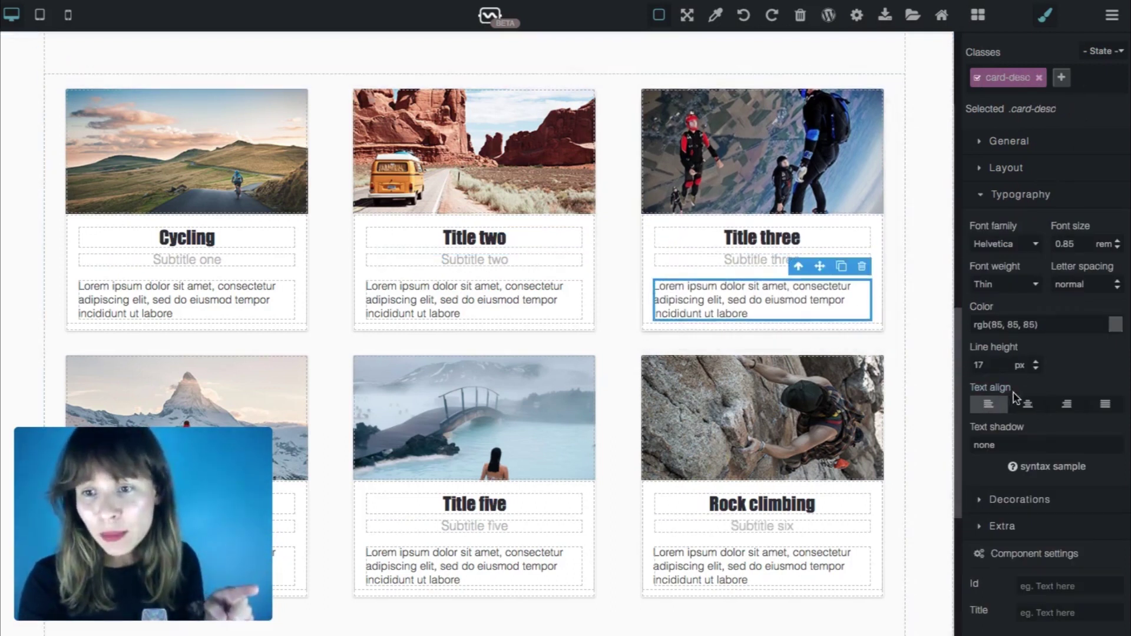
click(1027, 405)
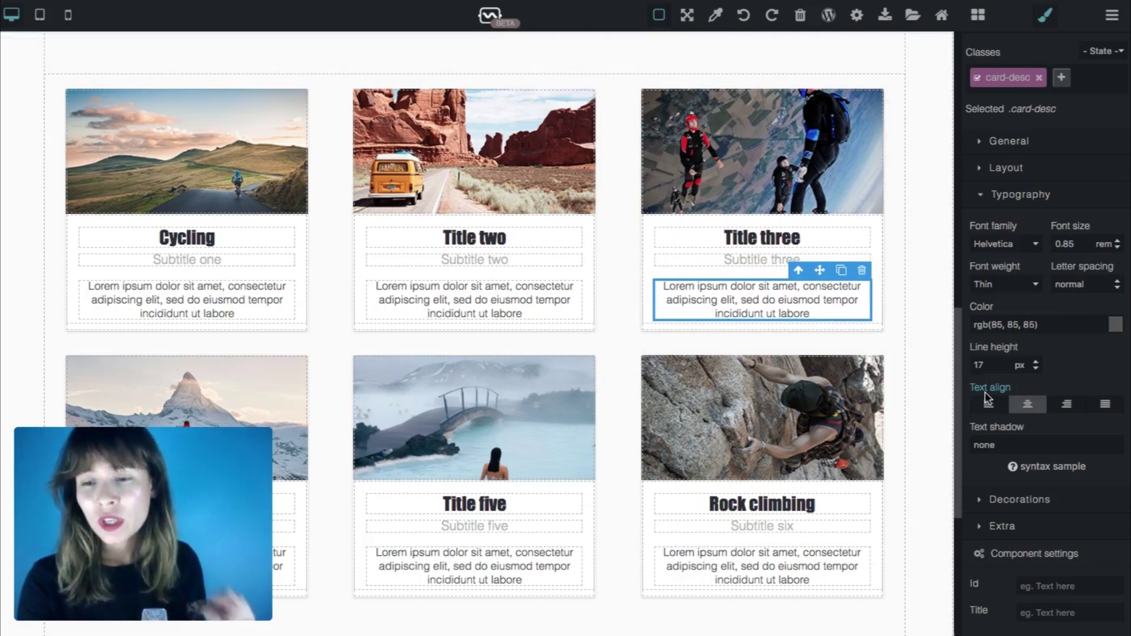
click(1116, 328)
click(997, 400)
drag(982, 391, 983, 475)
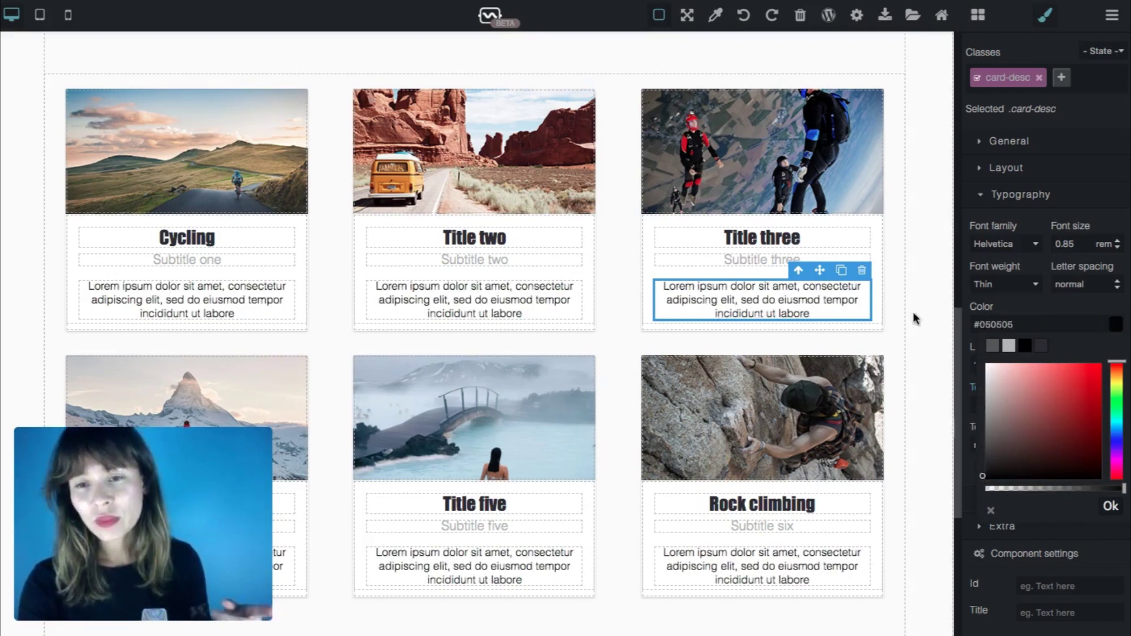
Step: Copy the orange text color value of the hero section's WELCOME heading for the card subtitles
click(809, 256)
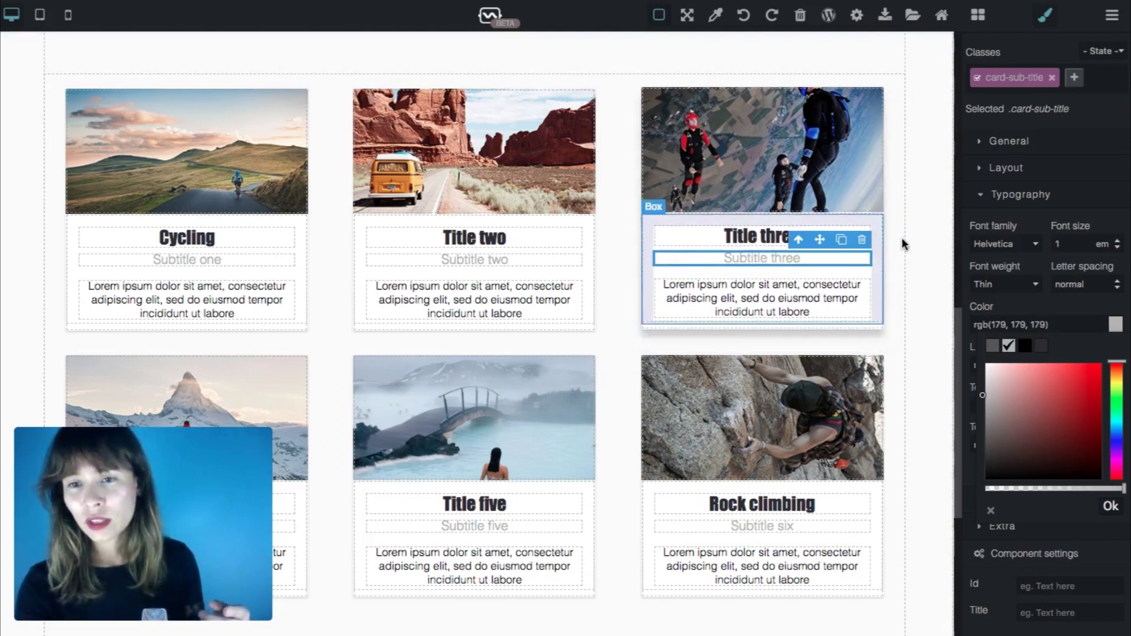
click(925, 250)
scroll(925, 253, up, 10)
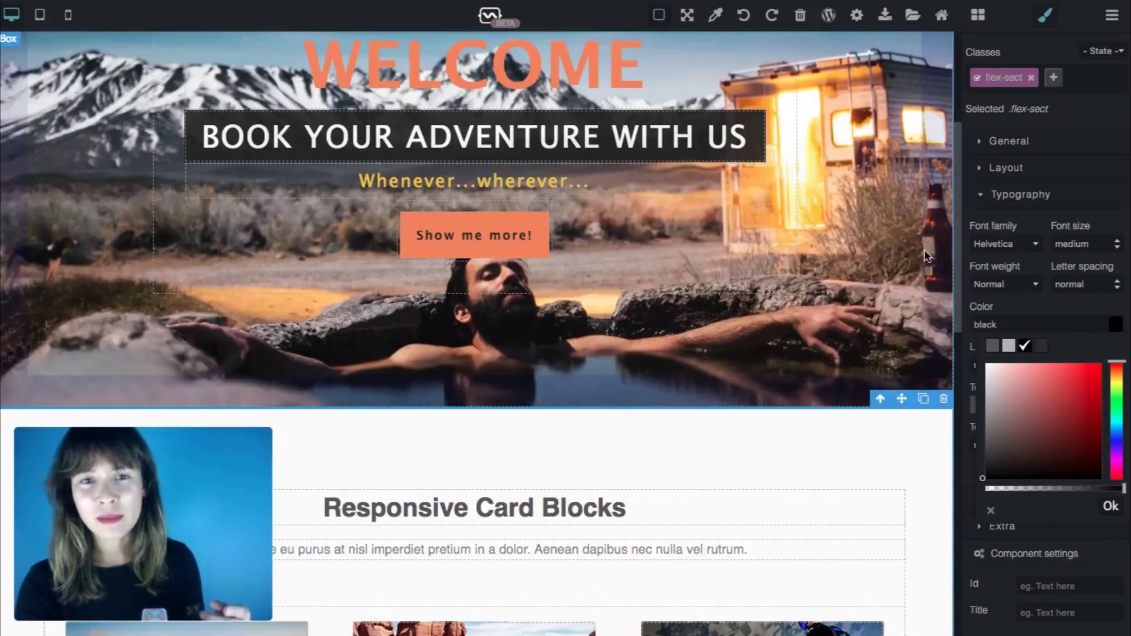
click(636, 71)
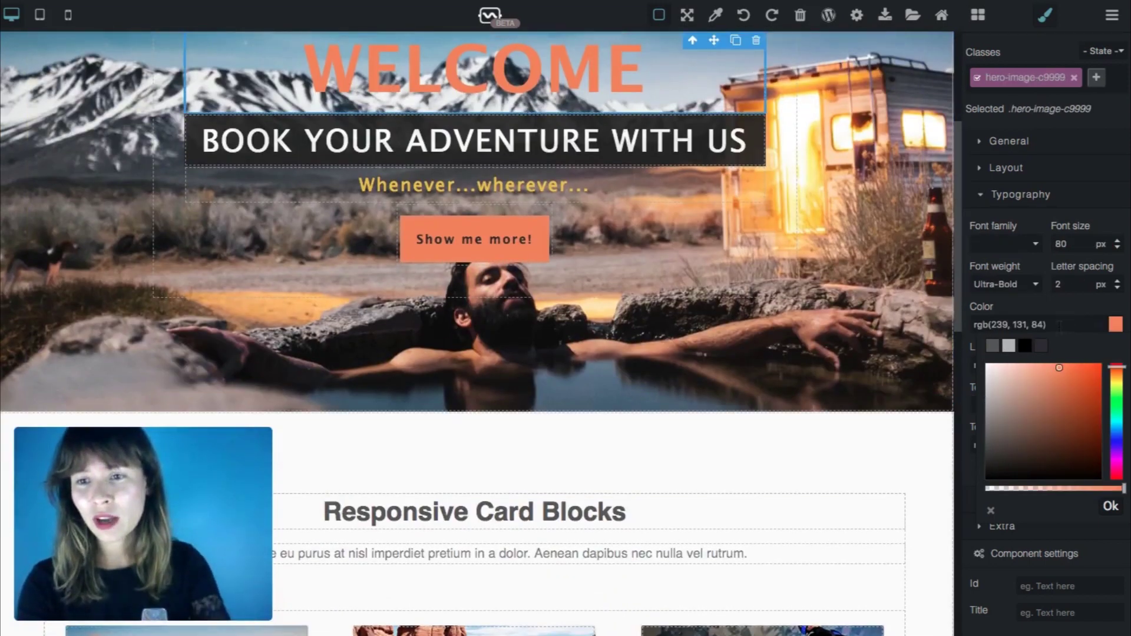
scroll(937, 471, down, 10)
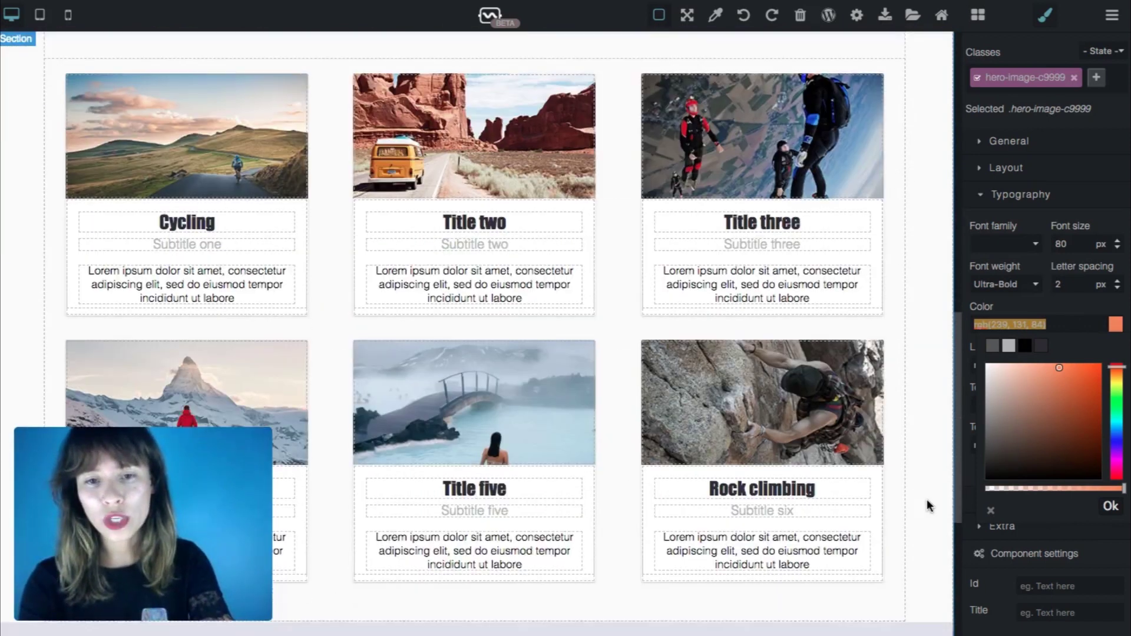
Step: Set the text color of the card subtitles to orange #ef8354
click(739, 230)
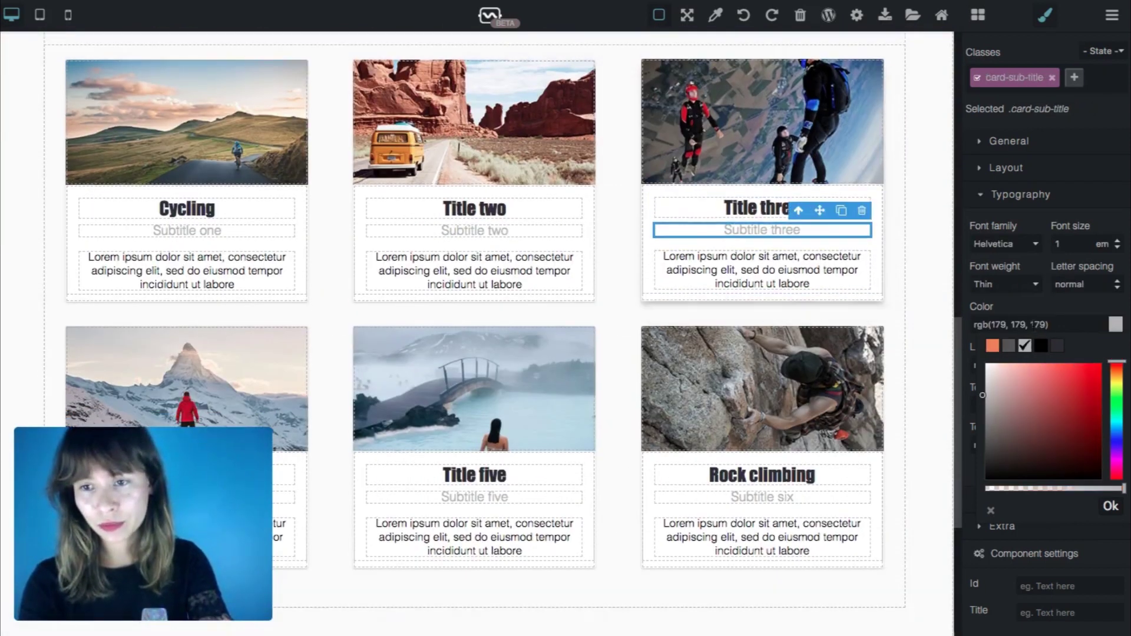
click(993, 346)
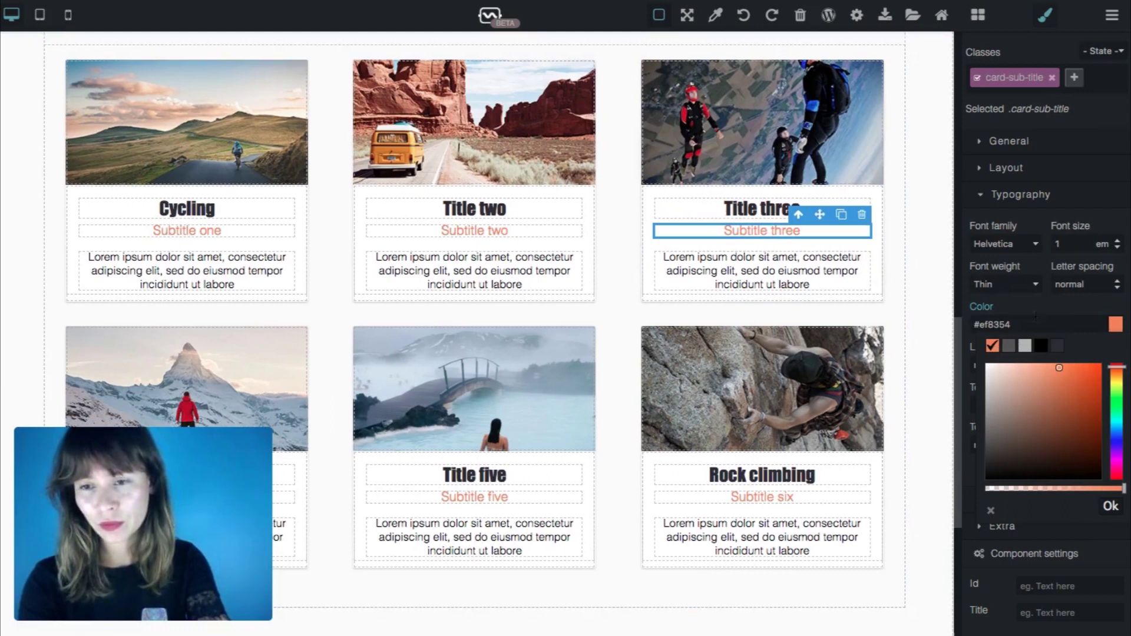
click(1109, 507)
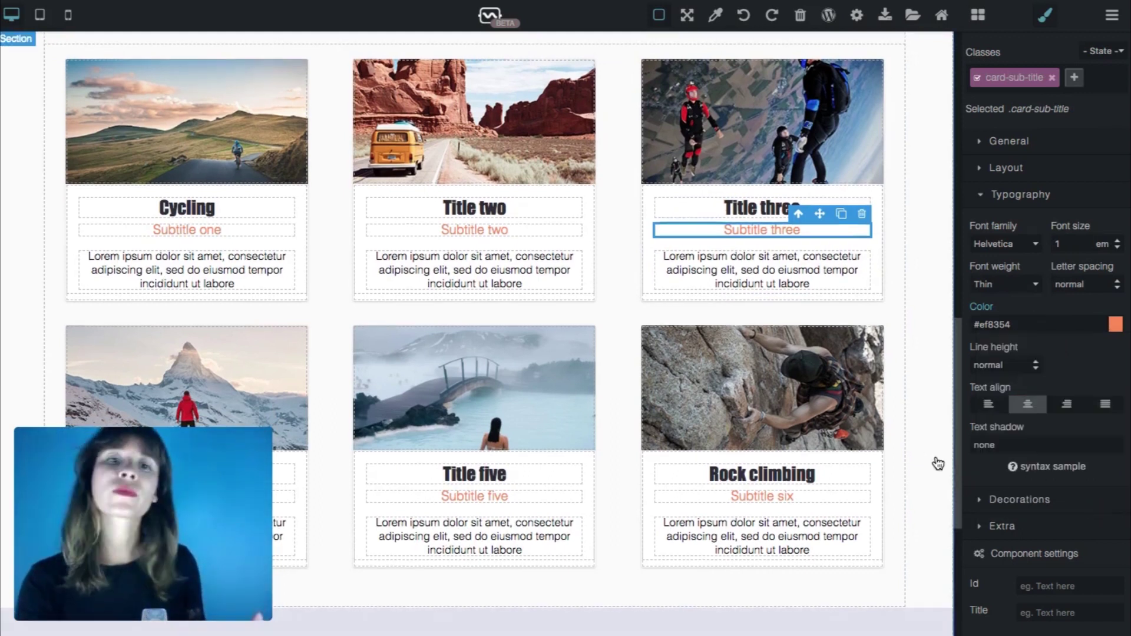
Step: Set the footer container's background color to dark #2c2c34 to match the header
scroll(938, 464, down, 5)
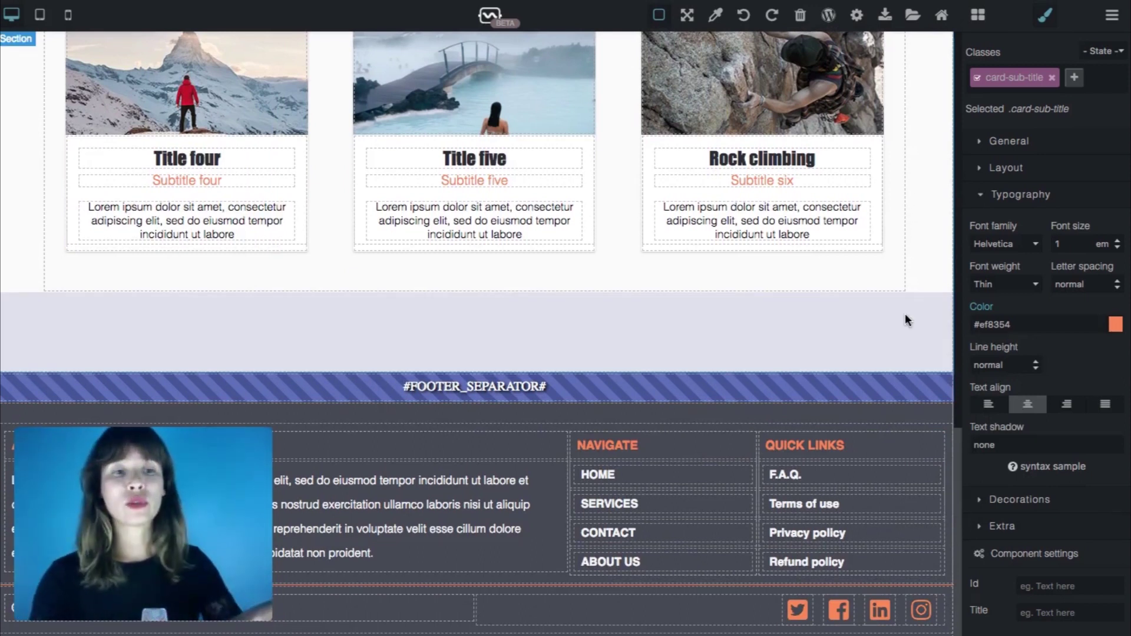
click(934, 420)
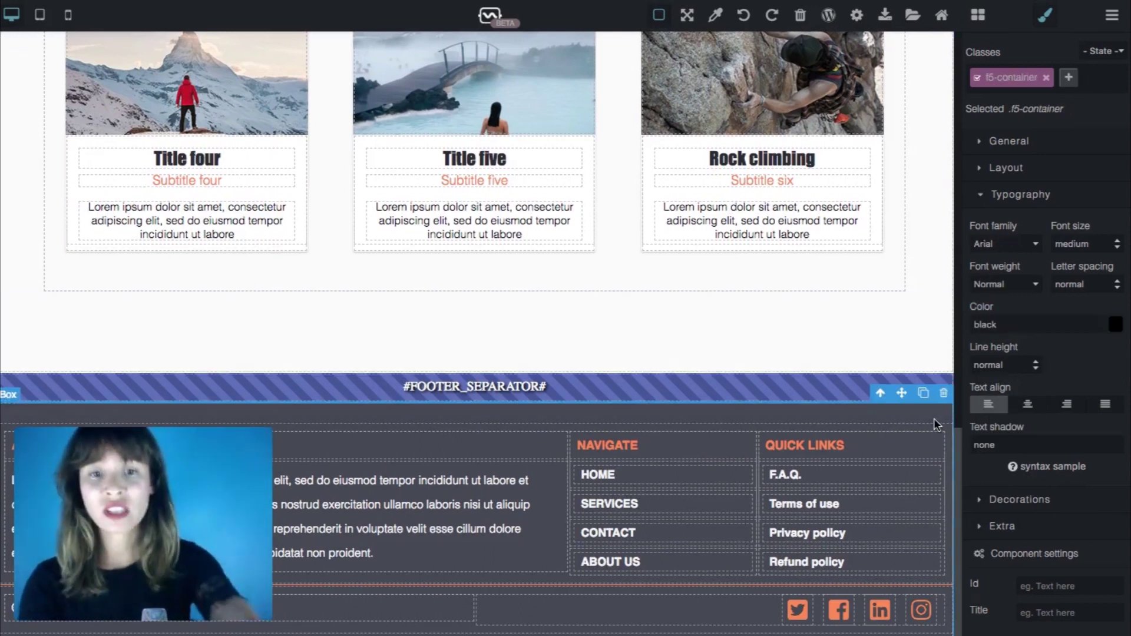
scroll(920, 292, up, 15)
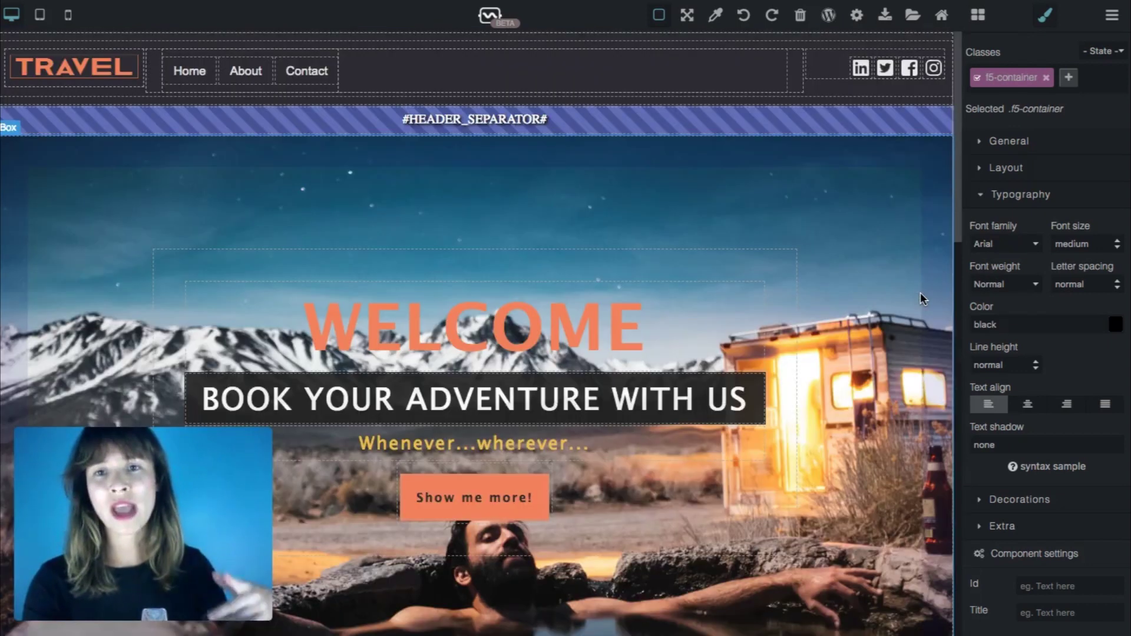
click(847, 64)
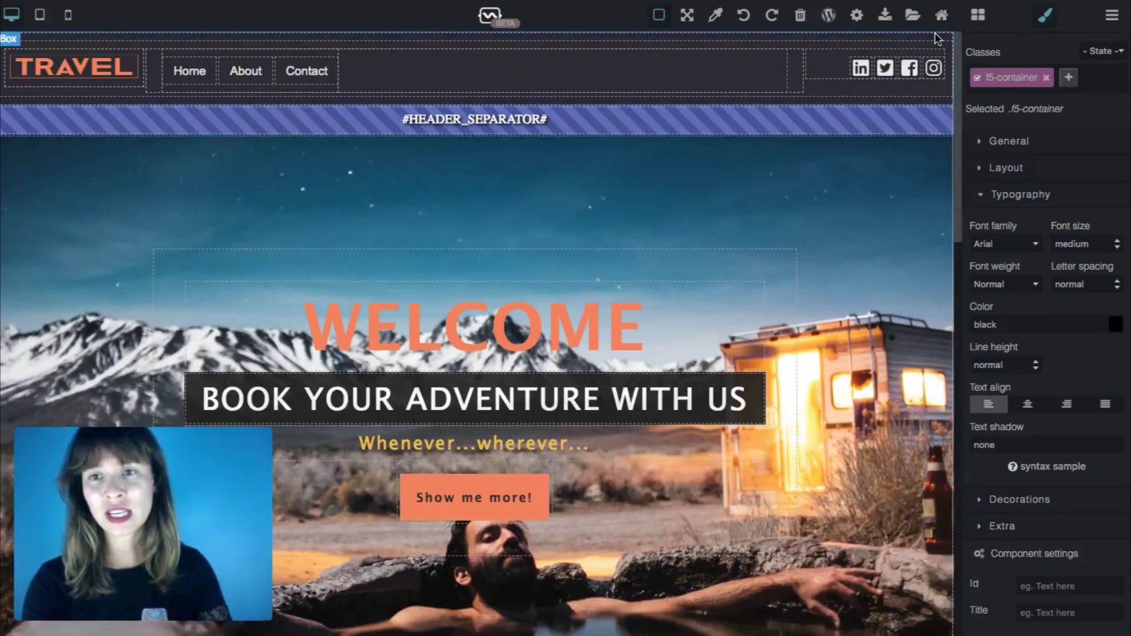
scroll(938, 323, down, 15)
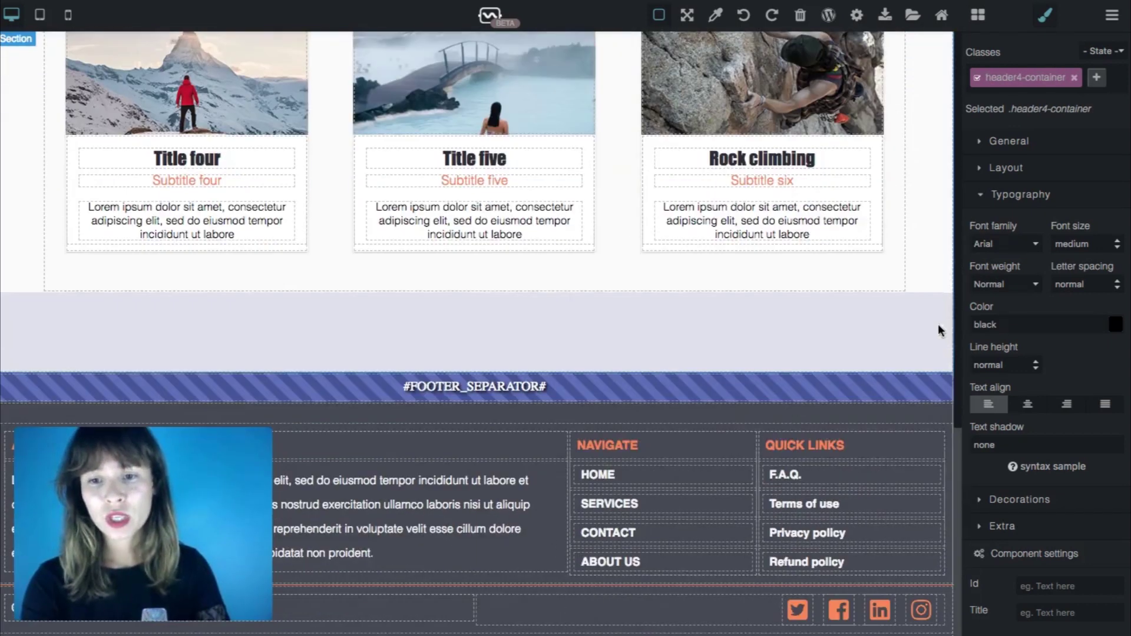
click(929, 412)
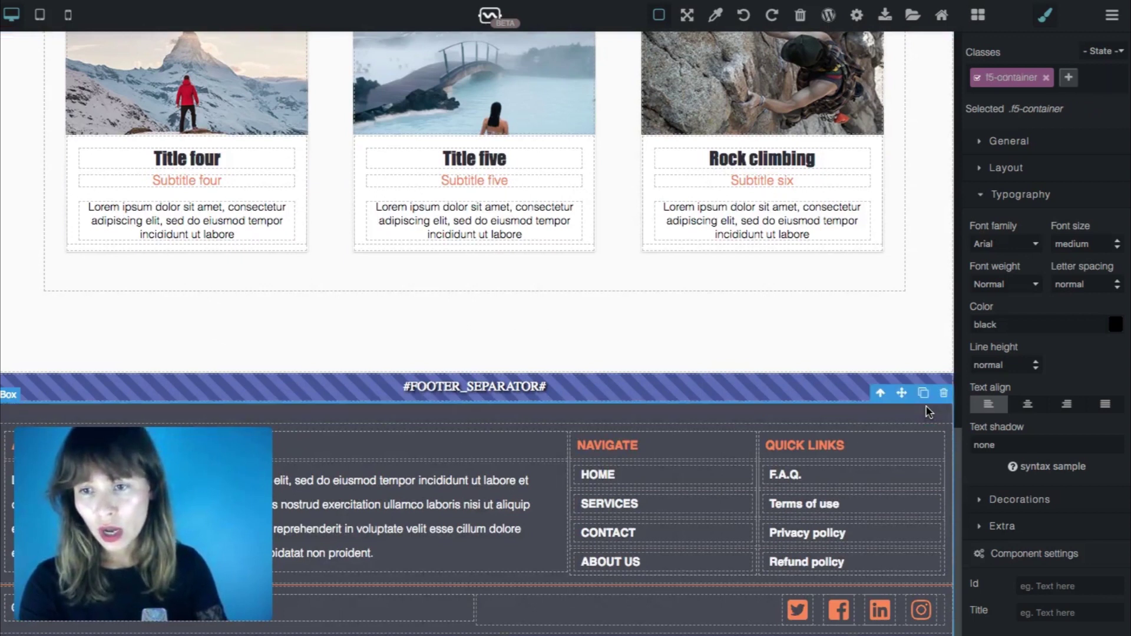
click(1026, 200)
click(1028, 221)
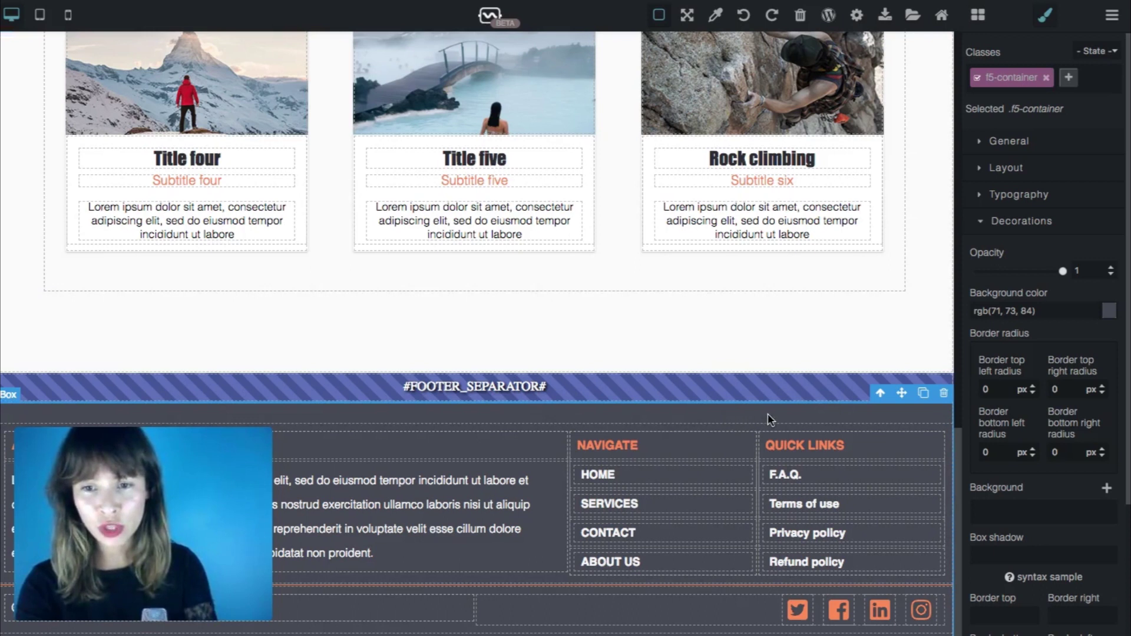
click(878, 394)
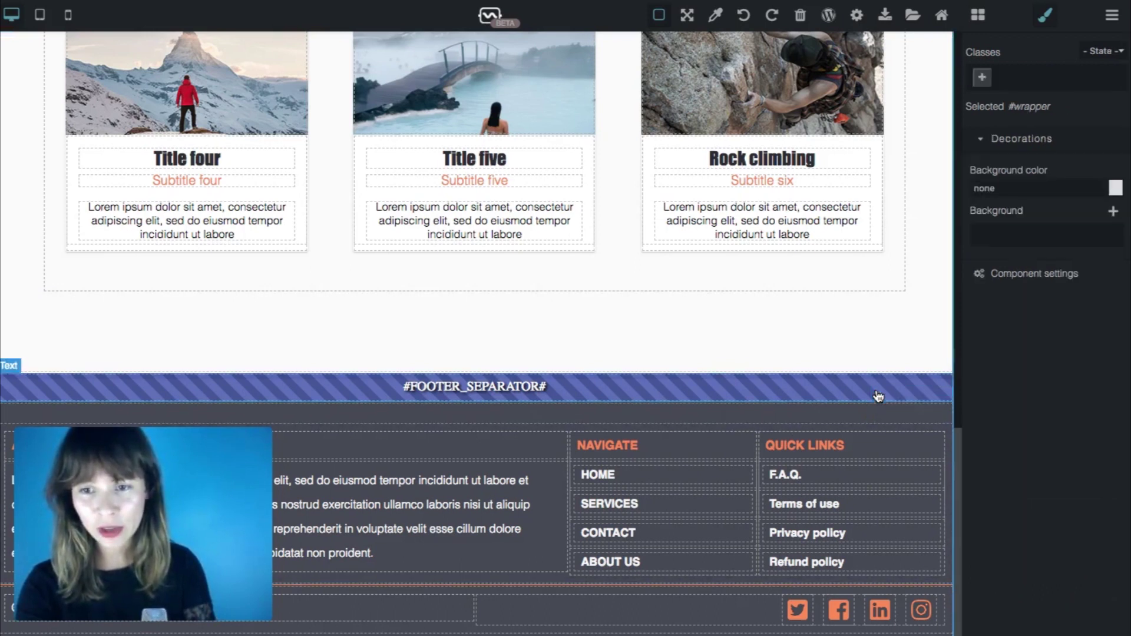
click(871, 409)
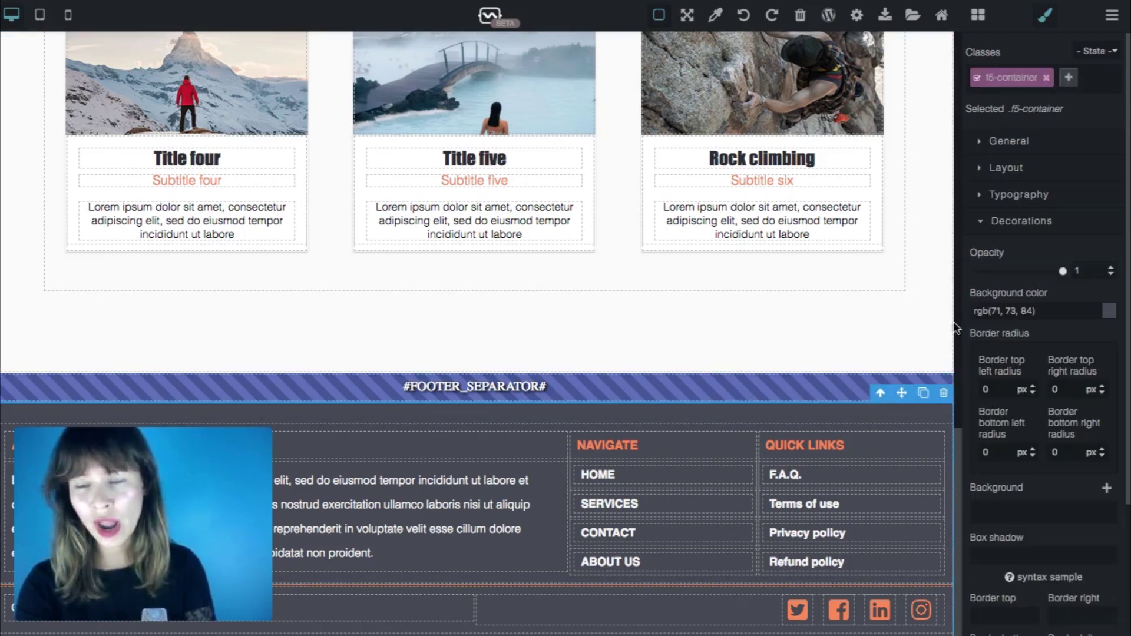
click(1109, 313)
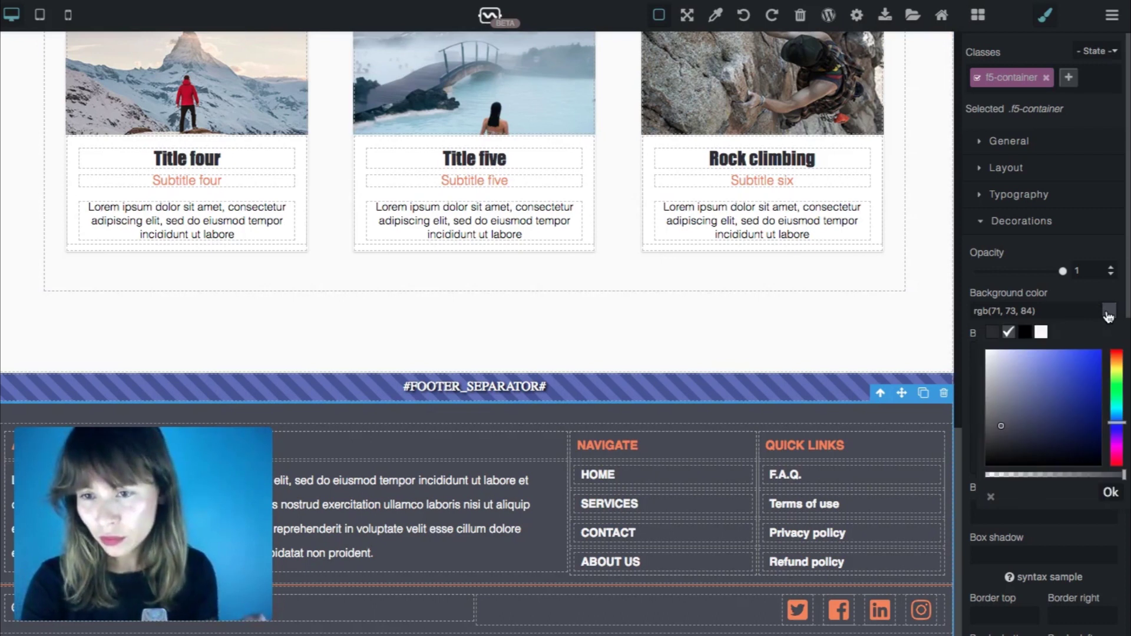
click(993, 331)
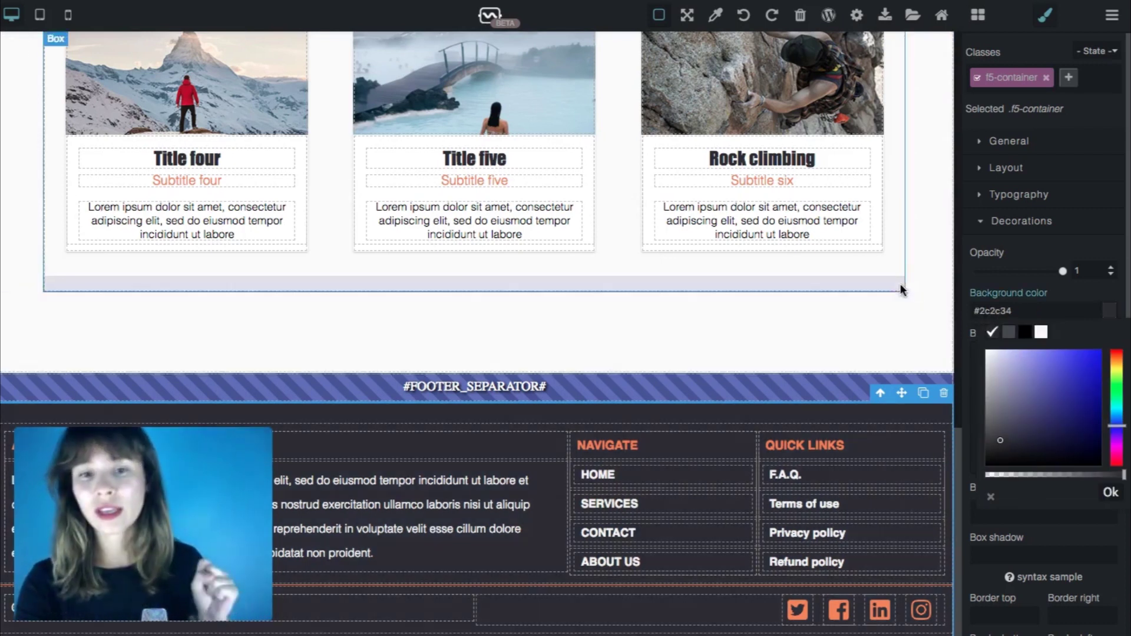
click(1112, 494)
click(864, 338)
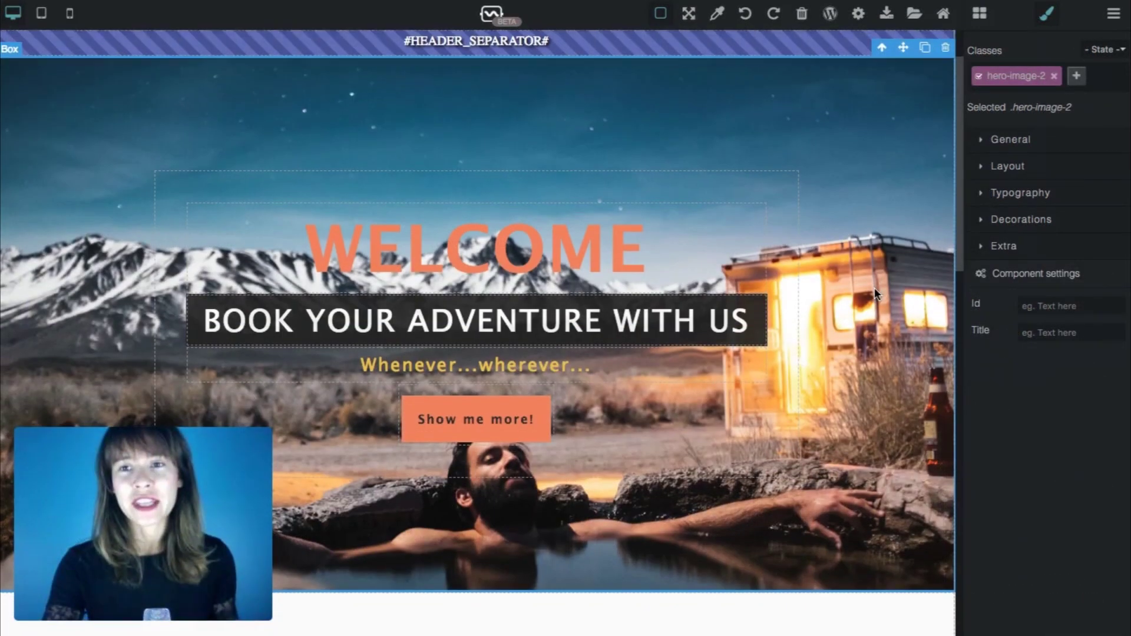
Step: Review the header, hero and card sections, and view the link settings of the hero's Show me more! button
scroll(875, 287, down, 5)
scroll(876, 293, down, 4)
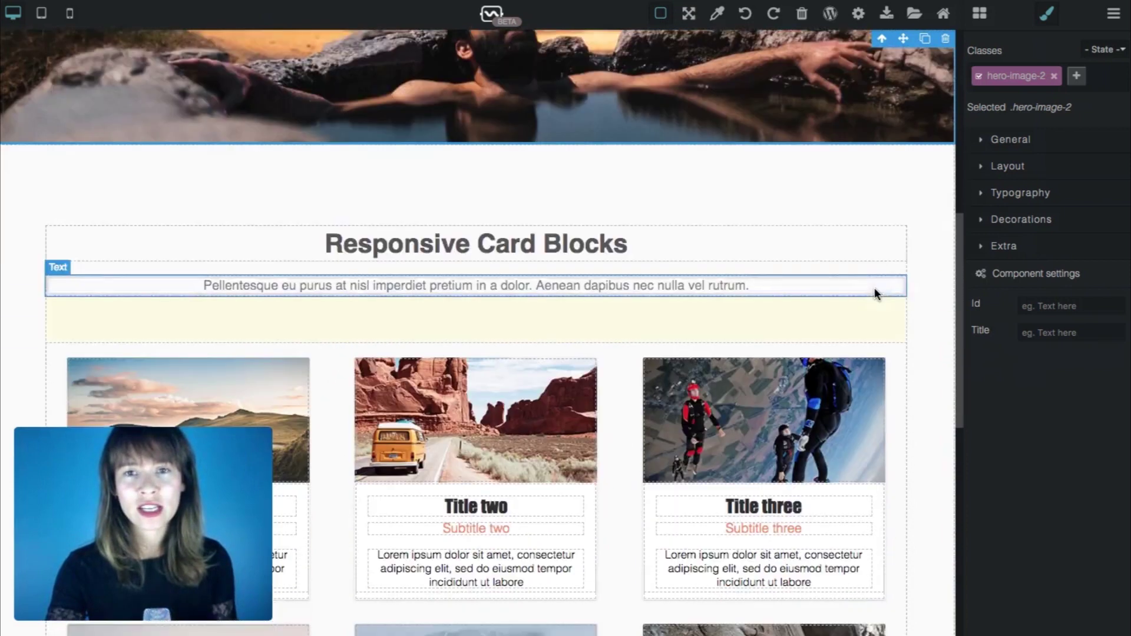
scroll(875, 293, down, 2)
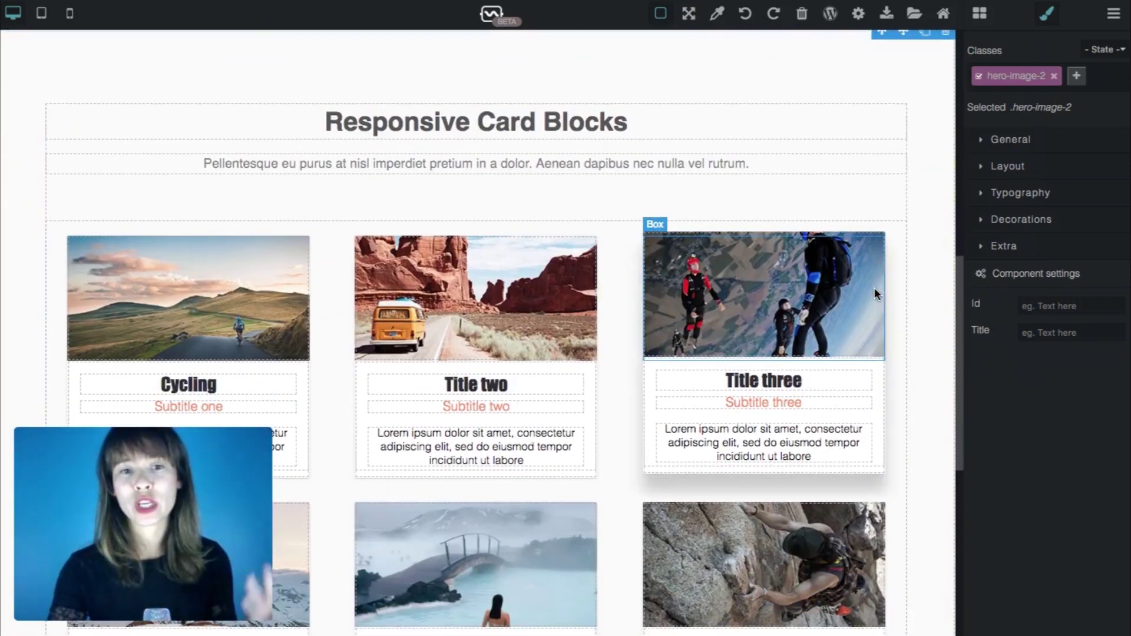
scroll(875, 293, down, 1)
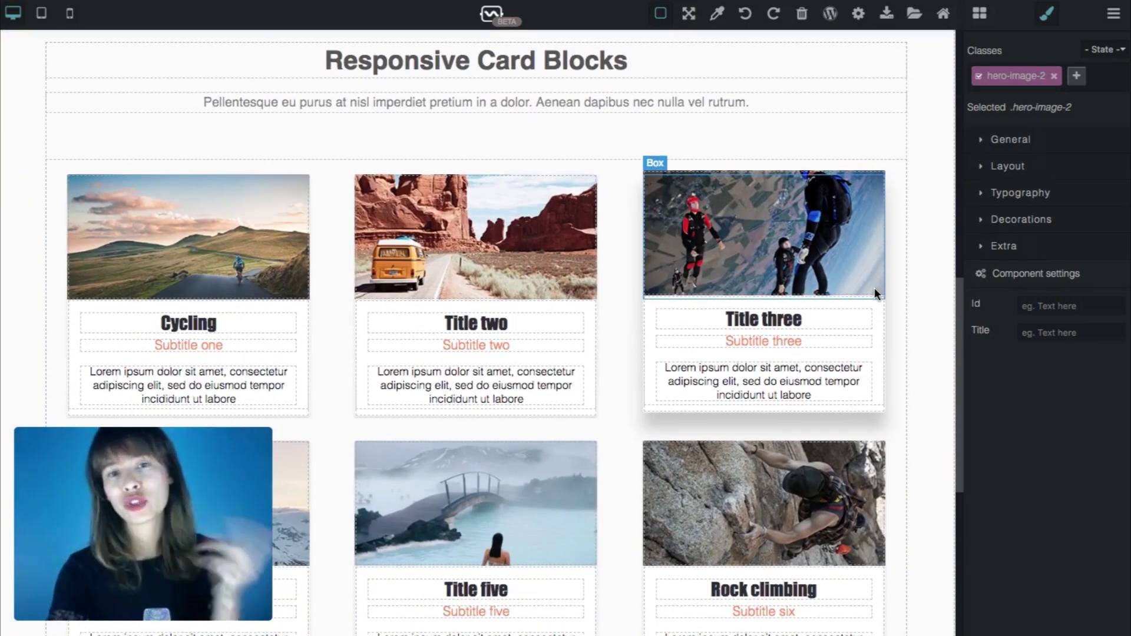
scroll(874, 293, down, 3)
scroll(875, 293, up, 9)
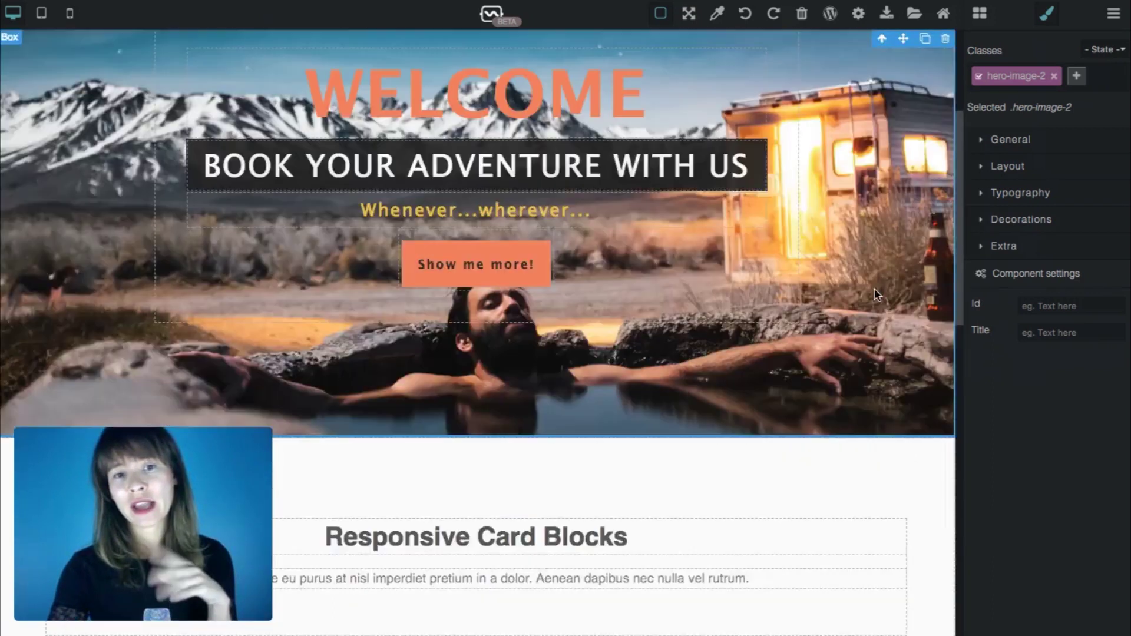
scroll(558, 263, up, 2)
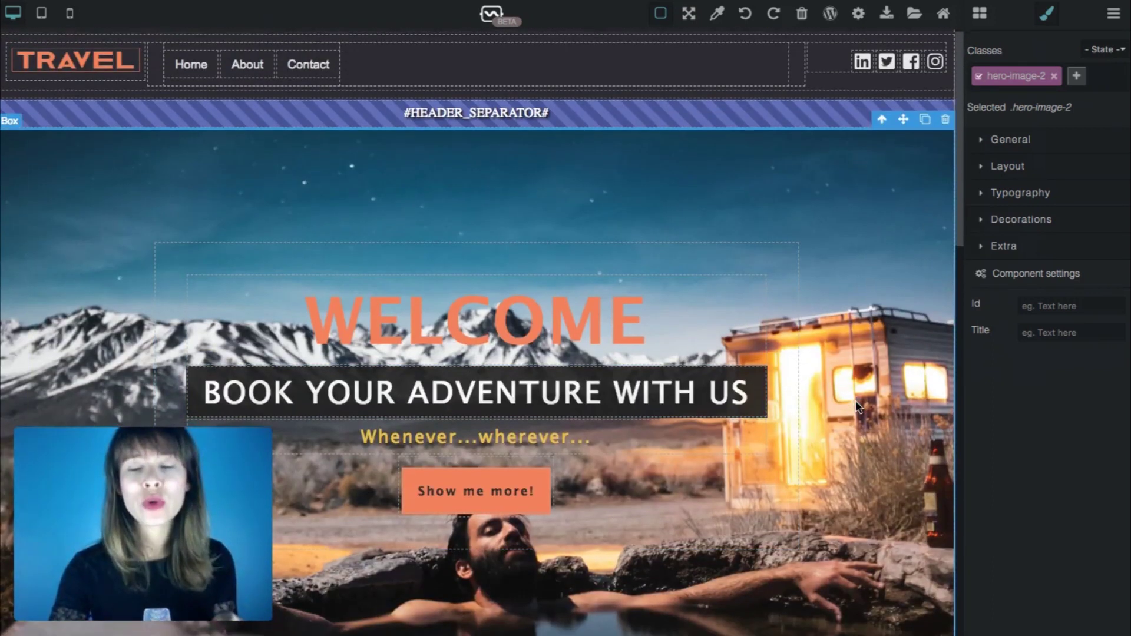
scroll(556, 492, down, 2)
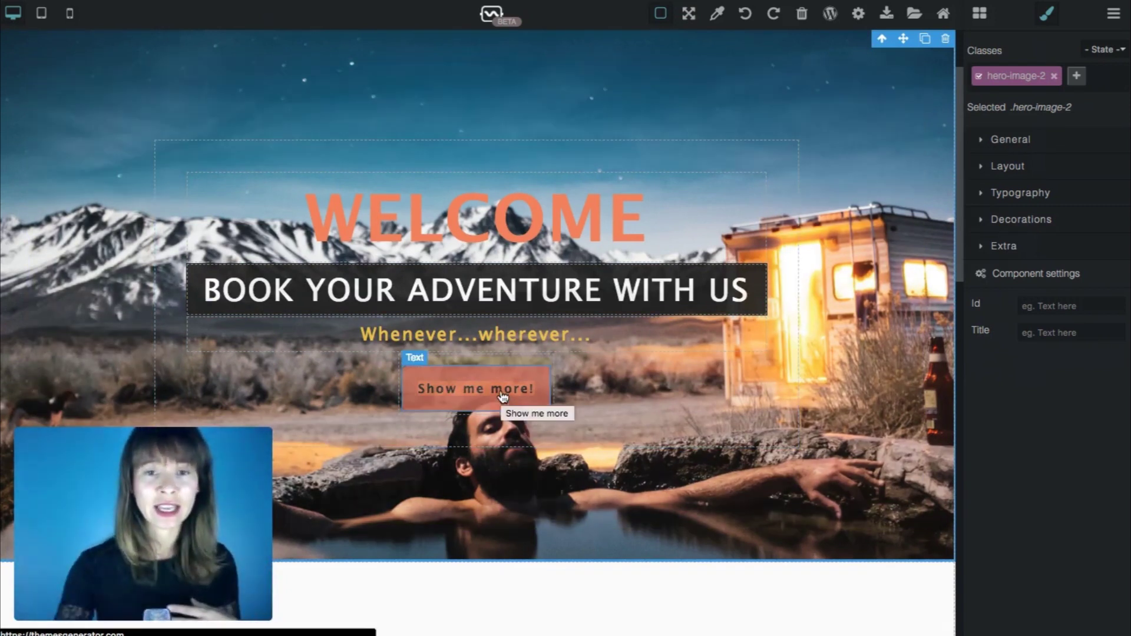
click(538, 366)
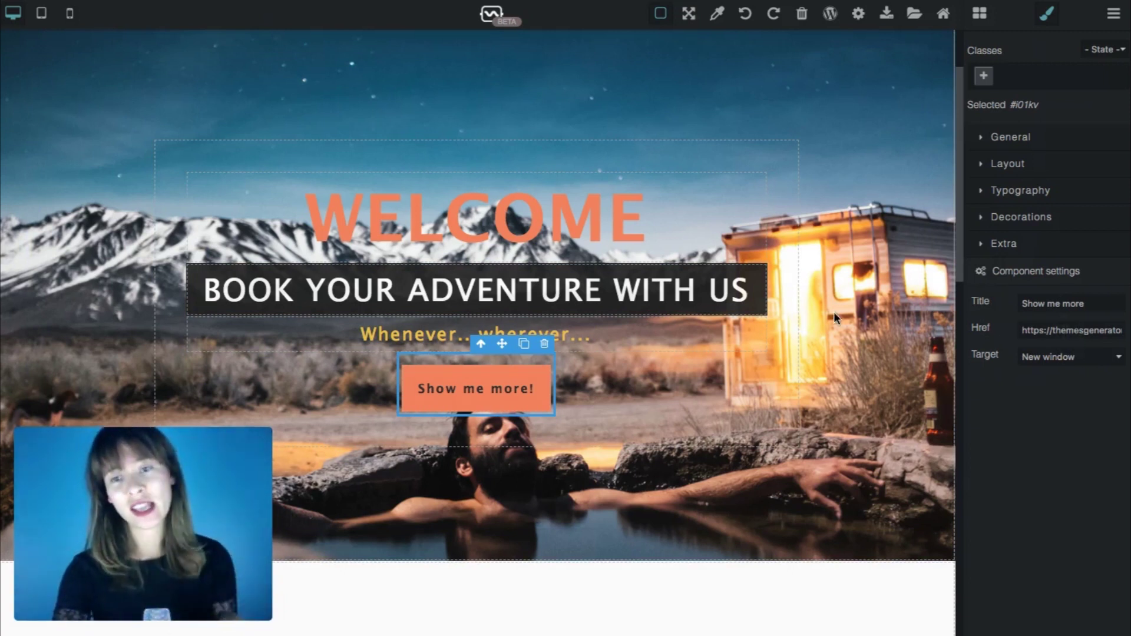
scroll(820, 447, down, 7)
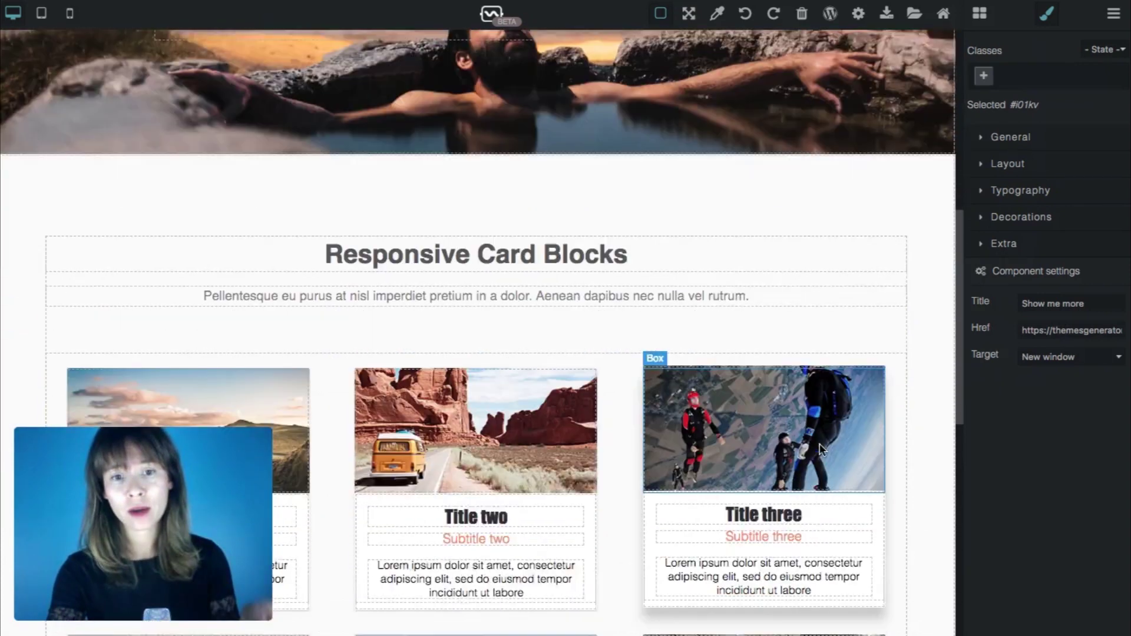
scroll(822, 451, down, 10)
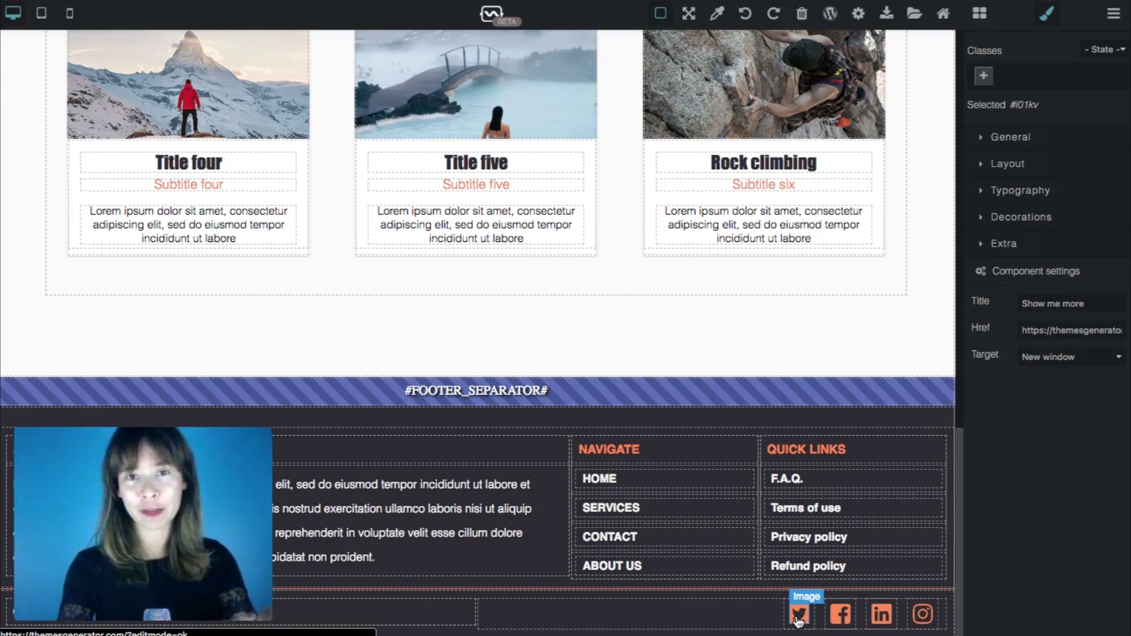
click(799, 616)
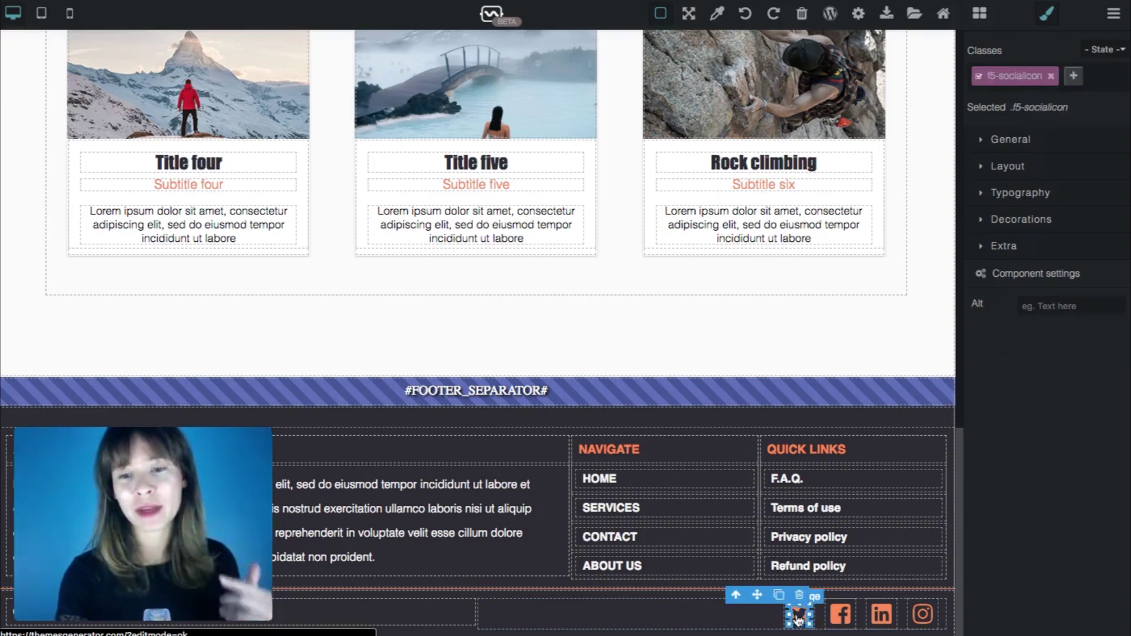
click(735, 596)
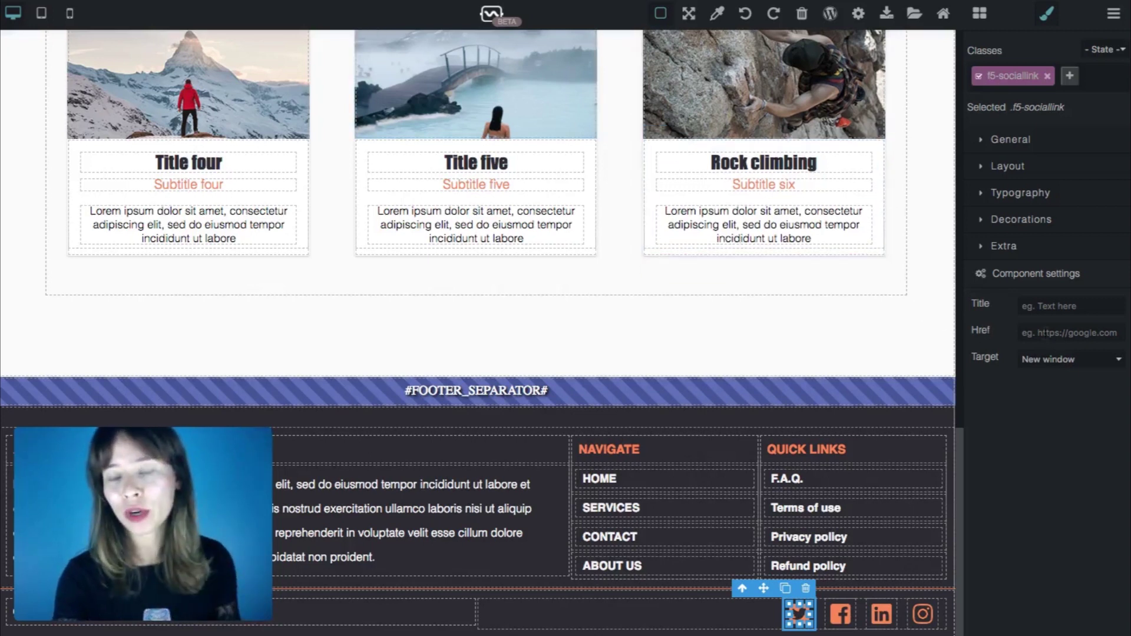
click(1023, 332)
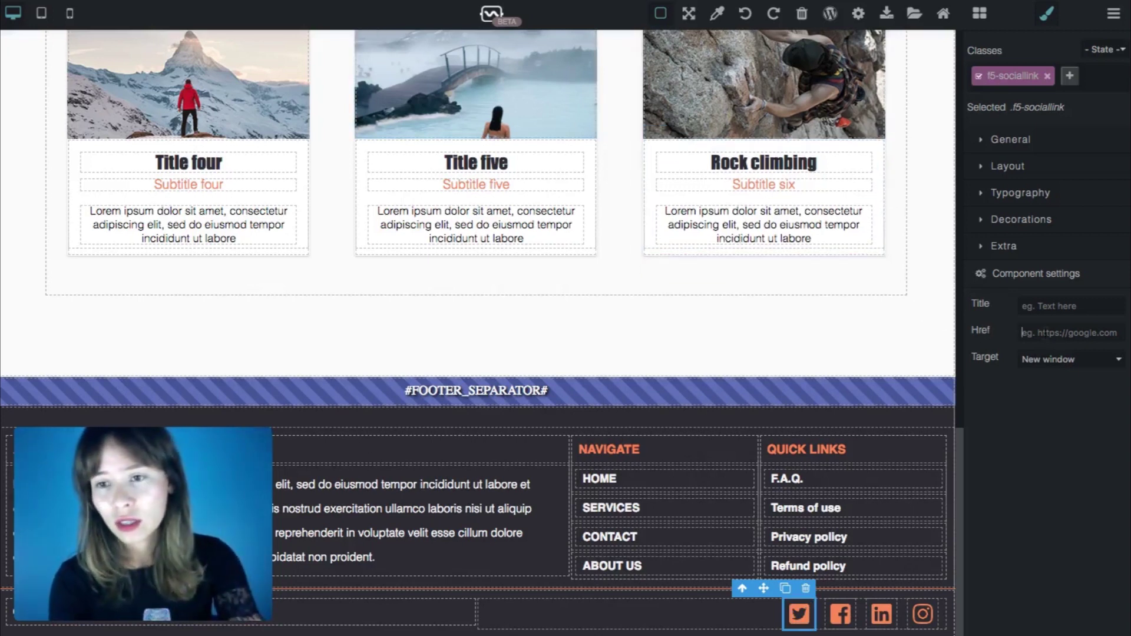
key(ctrl+v)
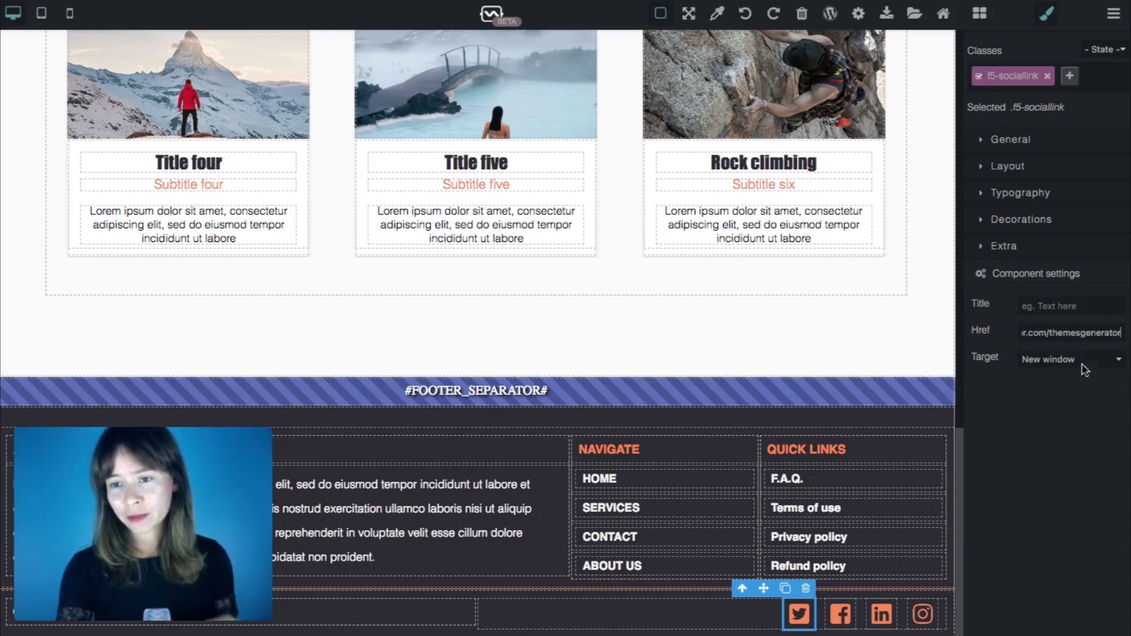
click(1050, 442)
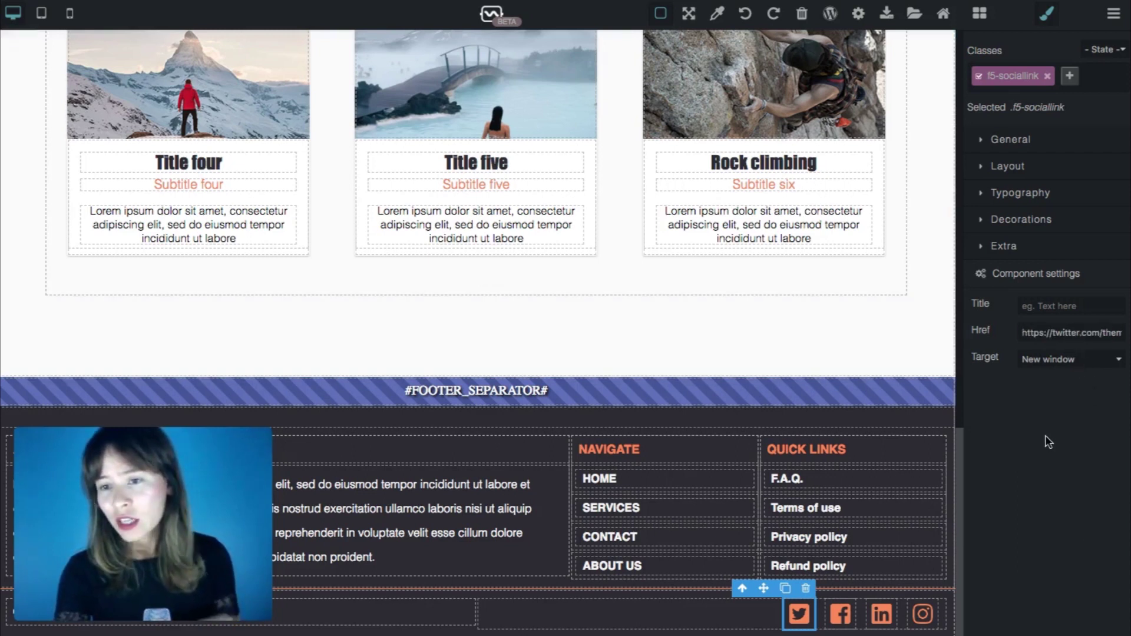
click(1048, 360)
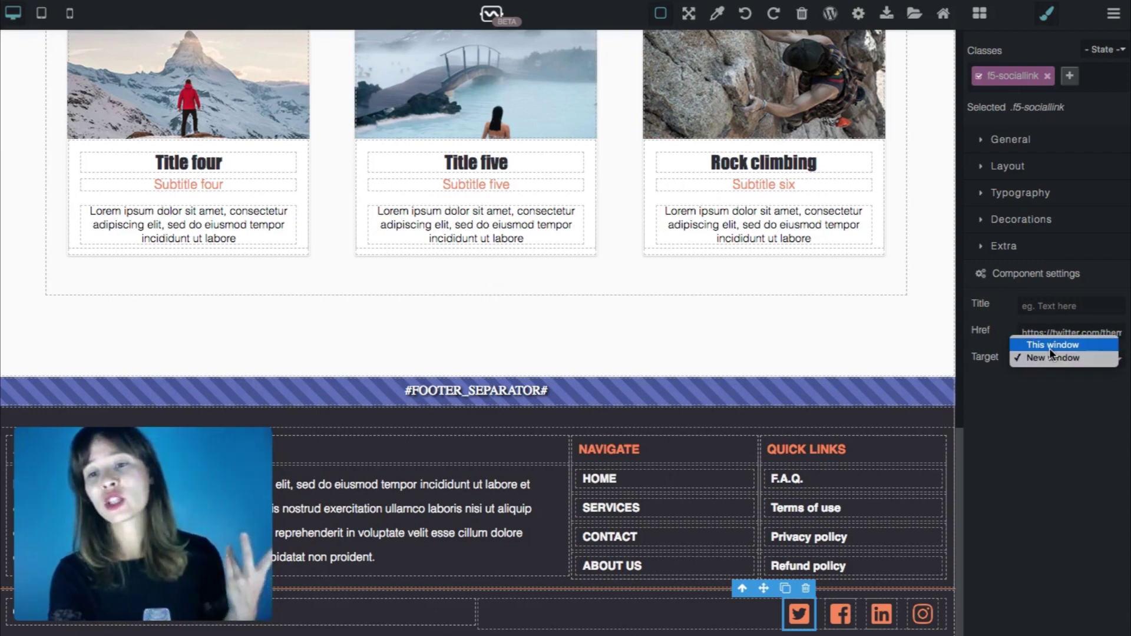
click(1054, 359)
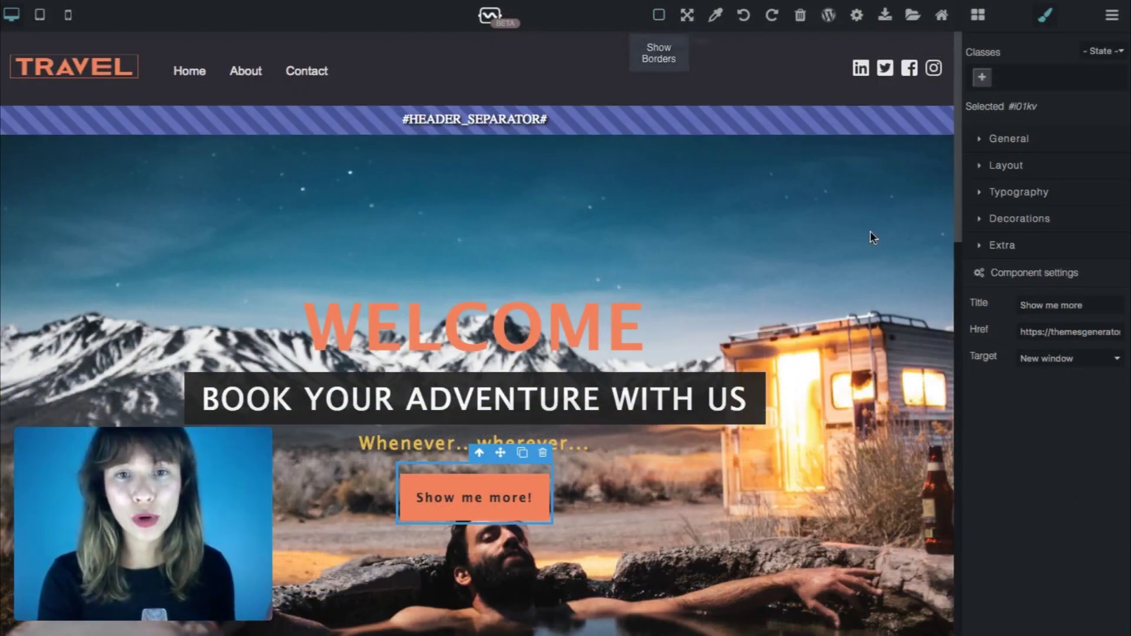
Step: Check the hero and card sections at desktop size with the element borders hidden
scroll(880, 269, down, 10)
scroll(879, 269, down, 8)
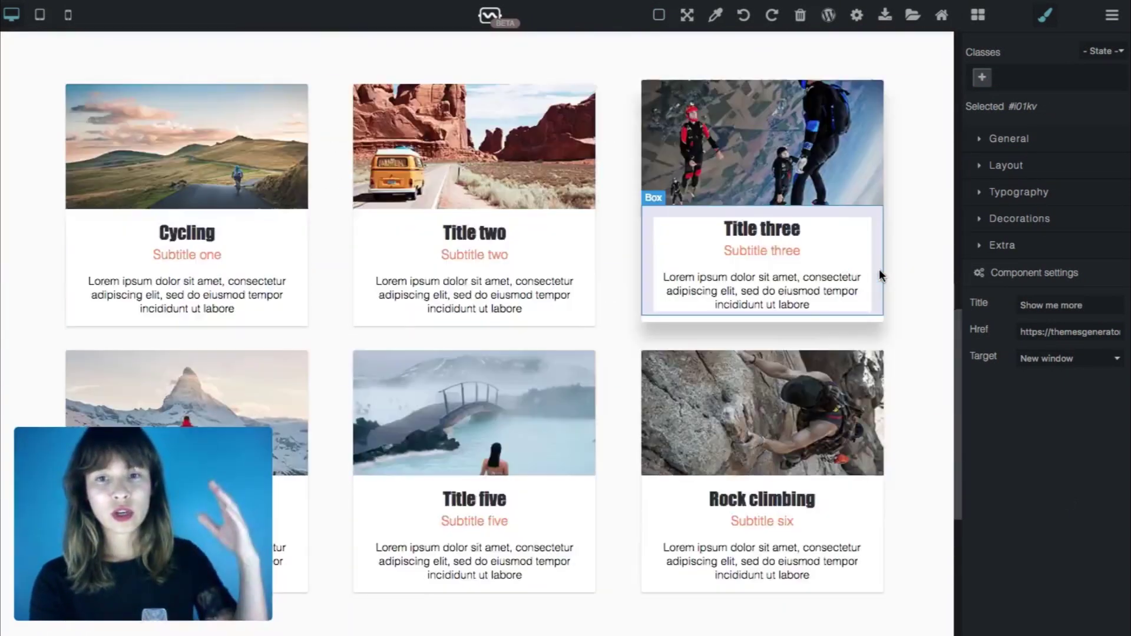
scroll(879, 268, up, 18)
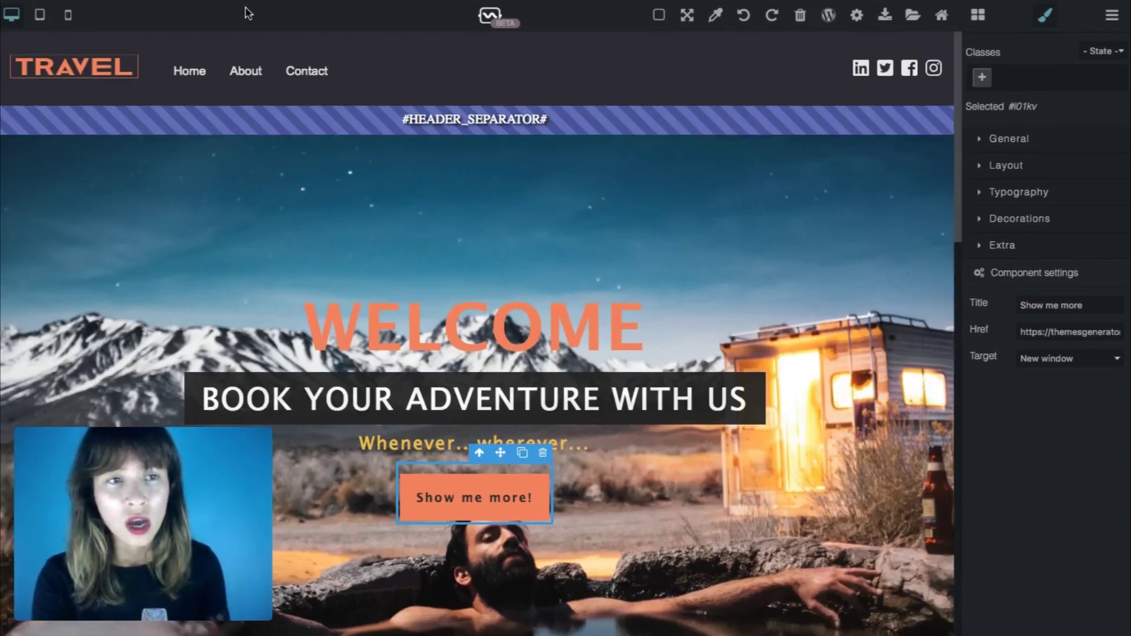
Step: Preview the page at tablet size from the header and hero down to the footer
click(39, 14)
scroll(635, 288, down, 15)
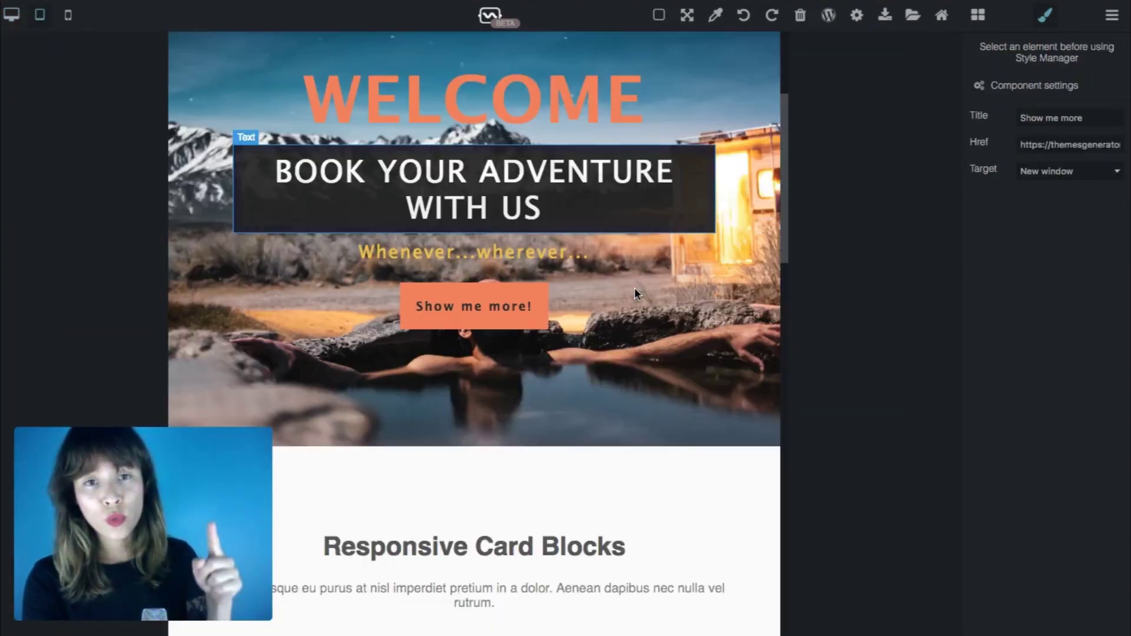
scroll(635, 288, down, 8)
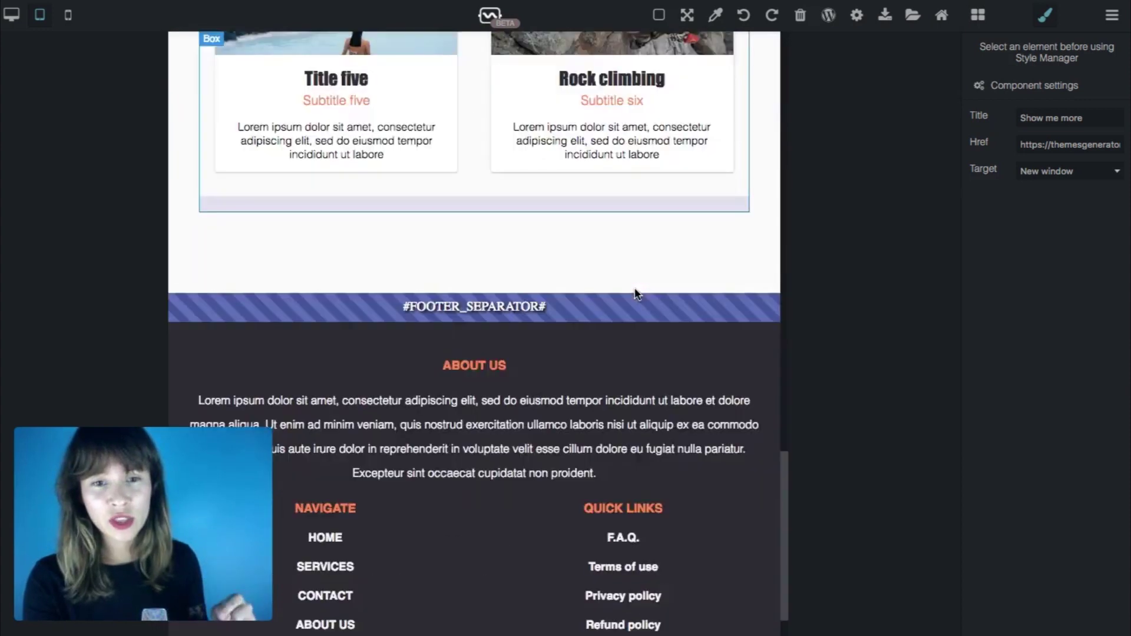
scroll(635, 287, up, 20)
scroll(637, 293, up, 5)
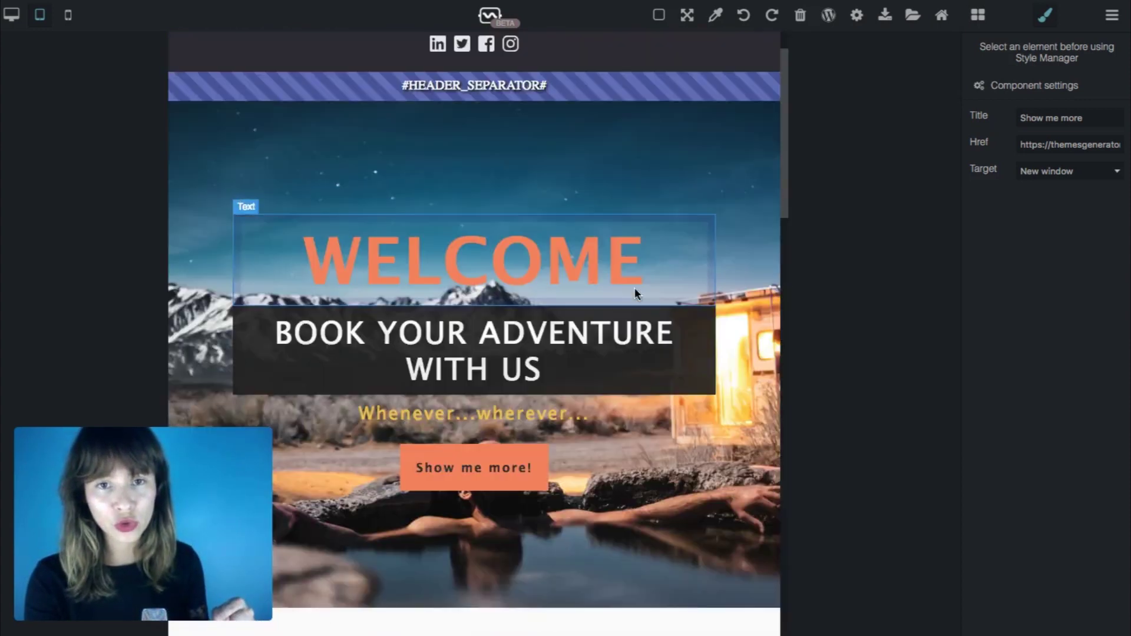
Step: Preview the page at mobile size, checking the header, hero and stacked cards
click(68, 15)
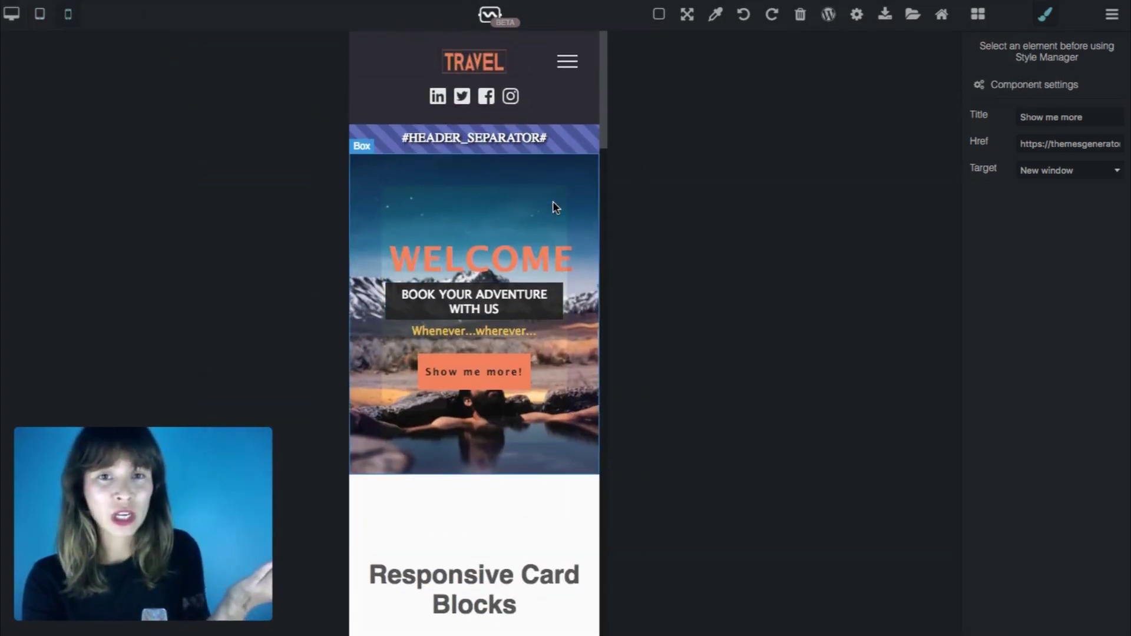
scroll(554, 206, down, 15)
scroll(554, 206, down, 20)
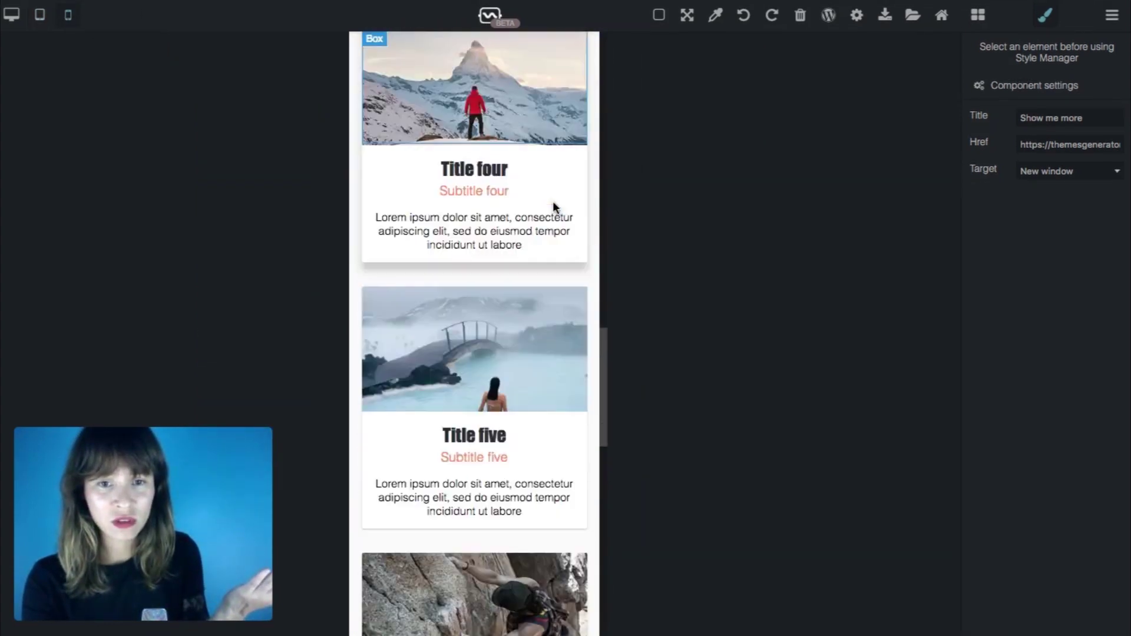
Step: Return the page to the desktop view and export it as a WP Template
scroll(553, 207, up, 20)
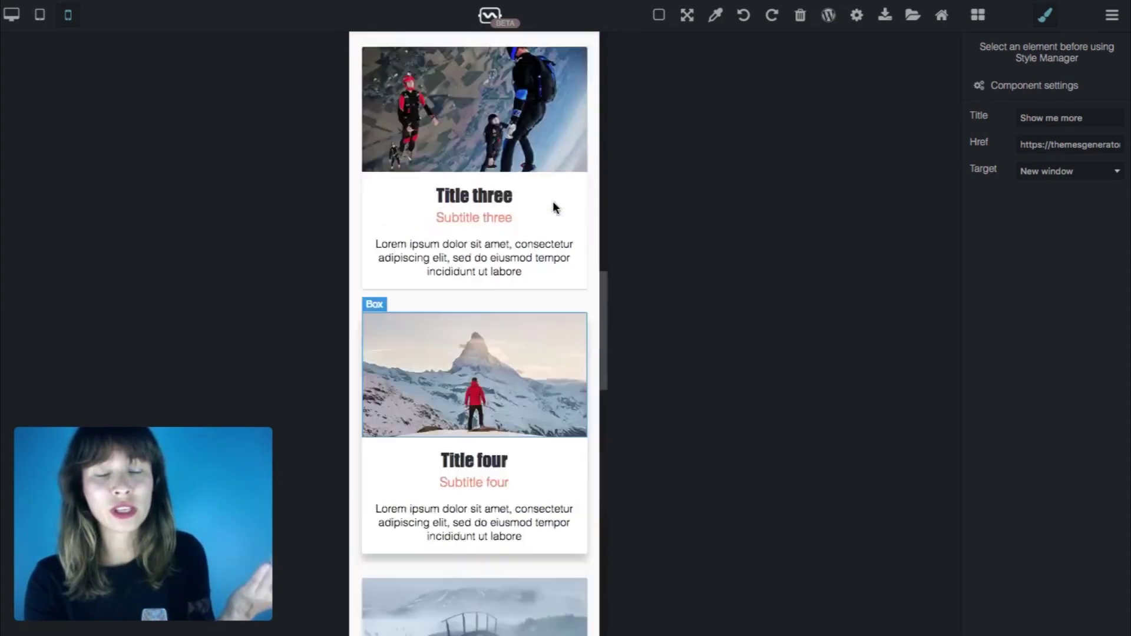
click(19, 16)
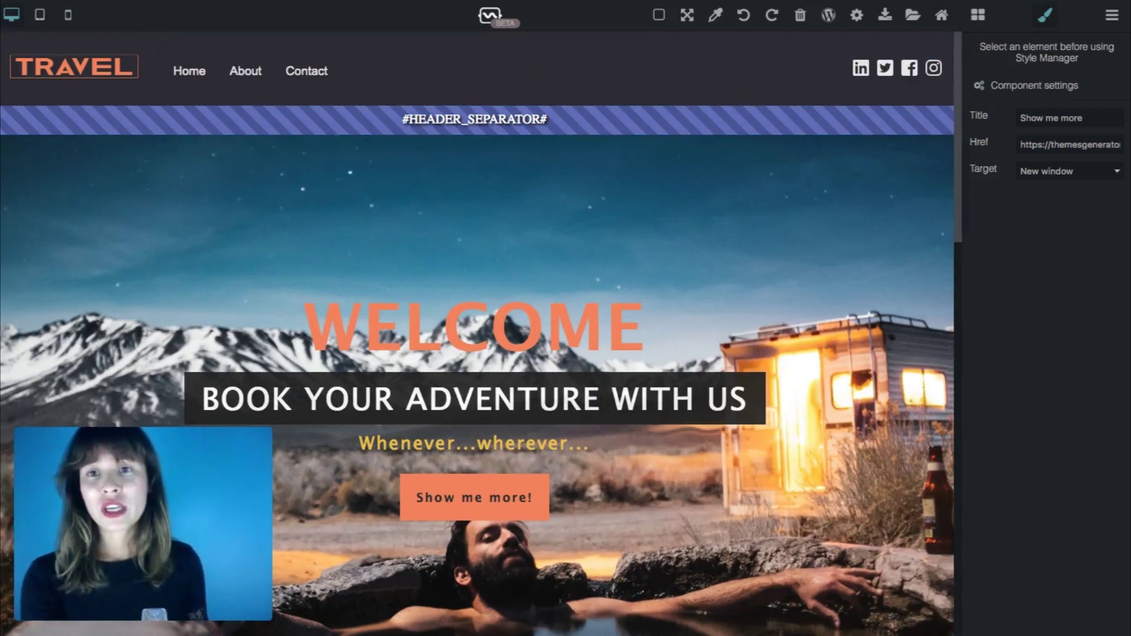
click(829, 19)
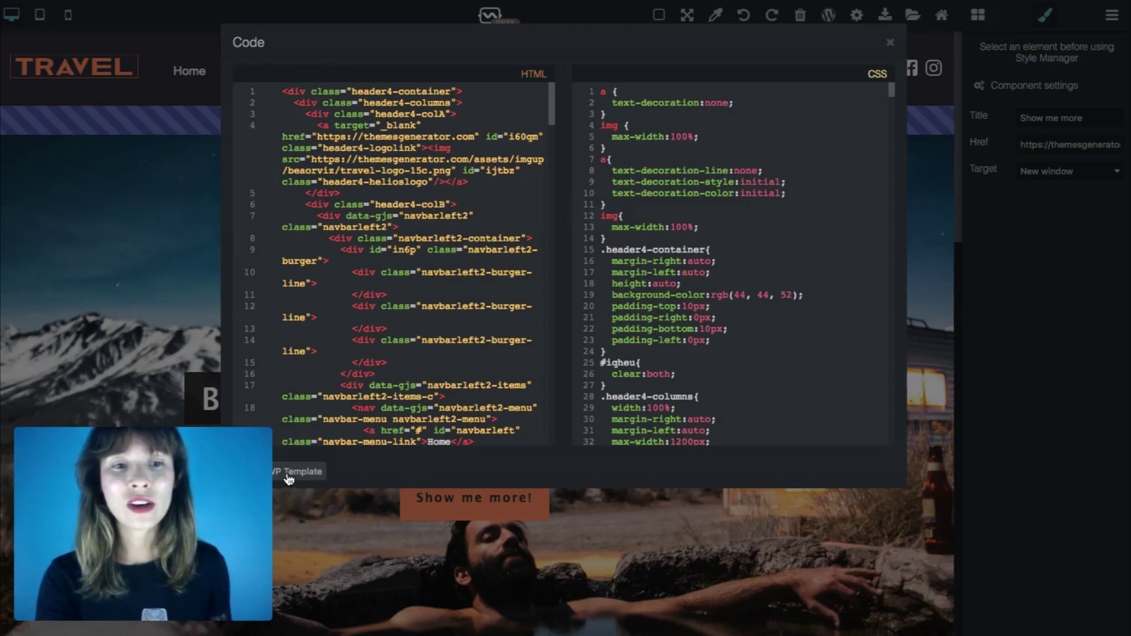
click(298, 472)
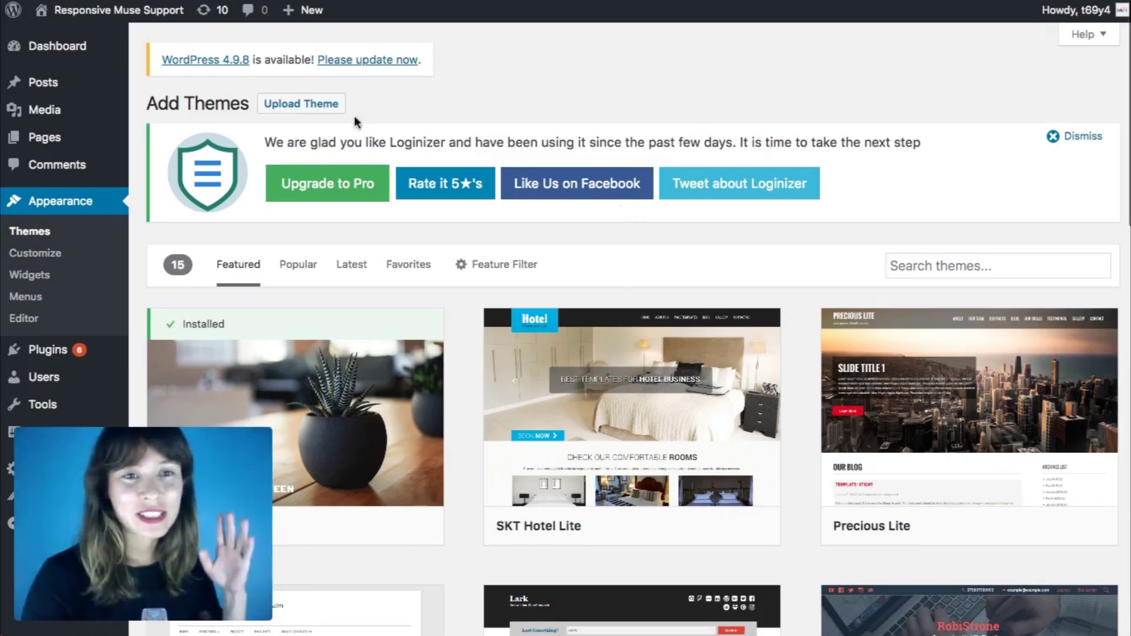
click(309, 104)
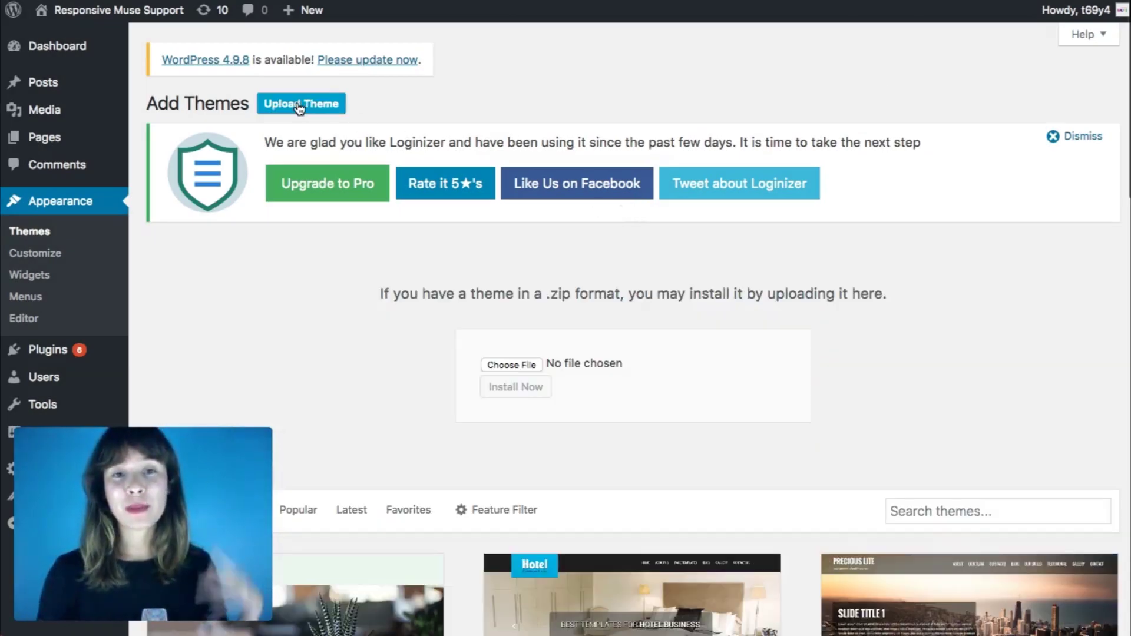
click(518, 365)
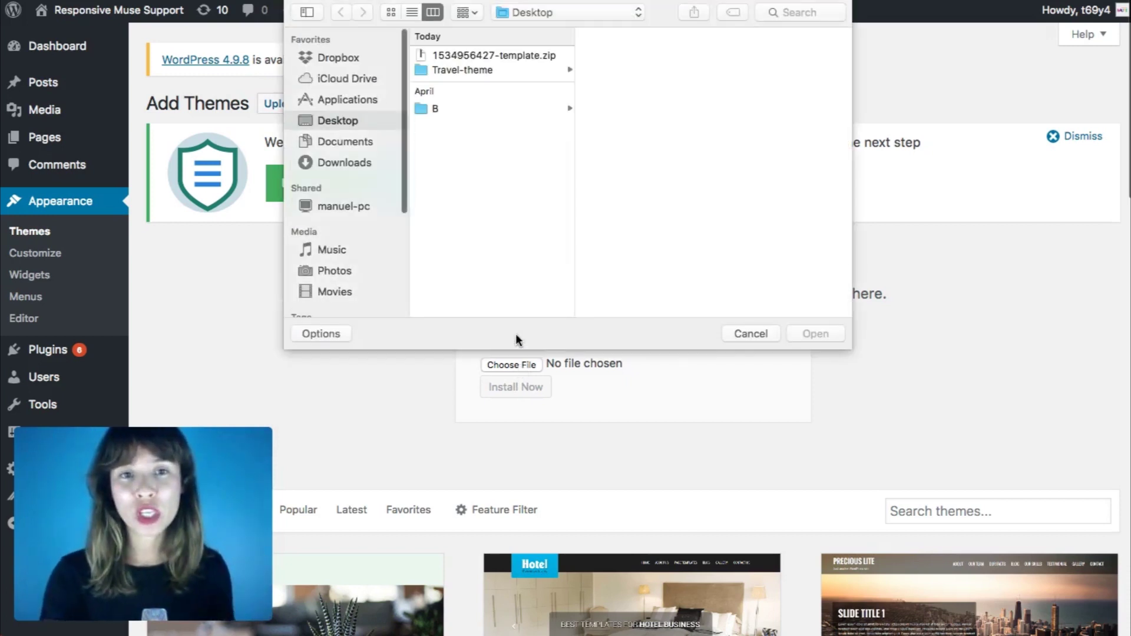
click(507, 64)
click(486, 52)
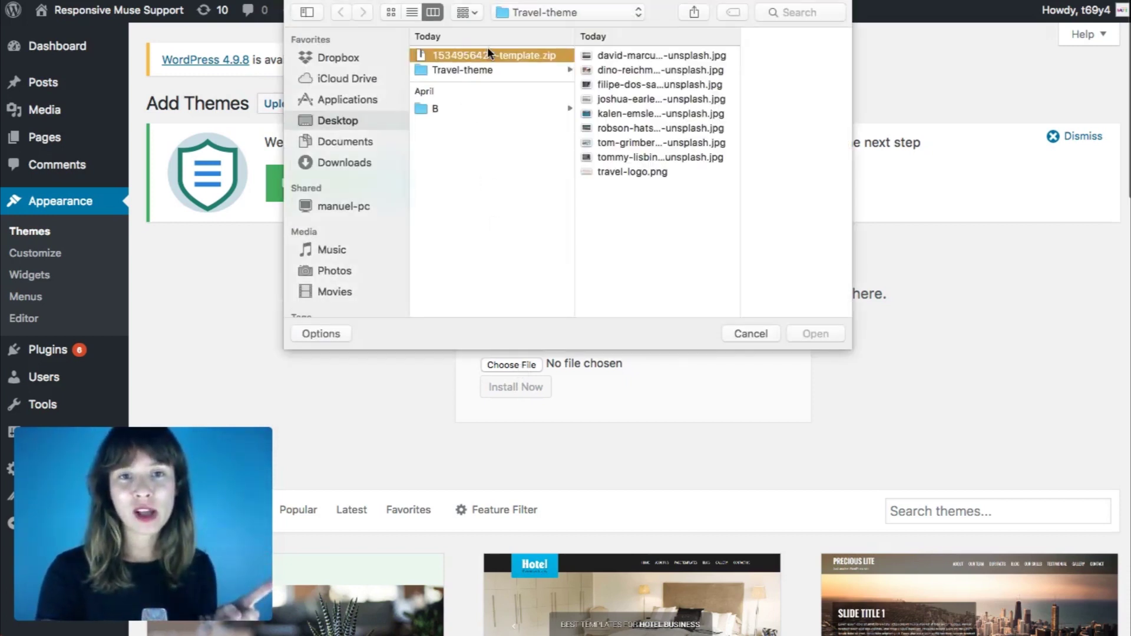
double_click(487, 51)
click(515, 393)
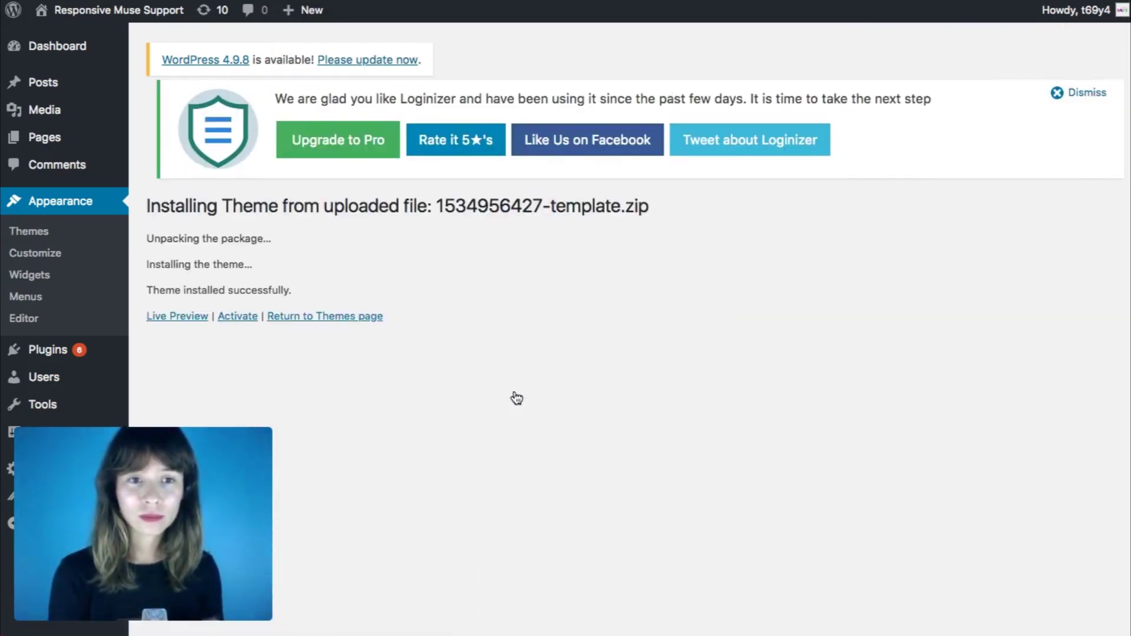
click(237, 319)
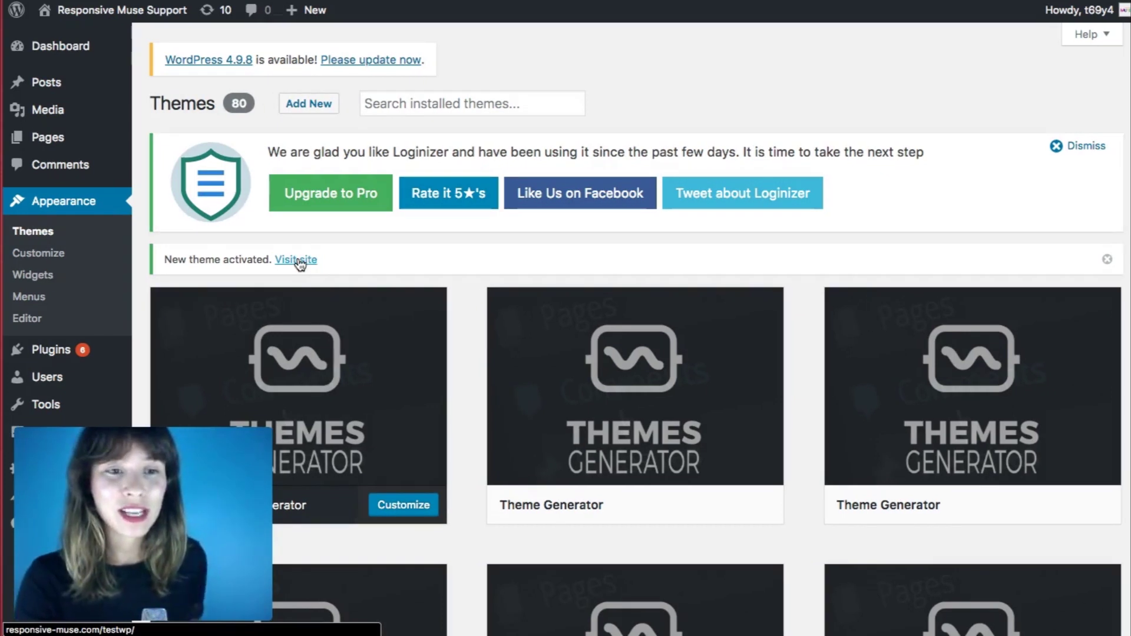
Step: Visit the live site and check the travel theme's header, hero, card blocks and footer
click(298, 260)
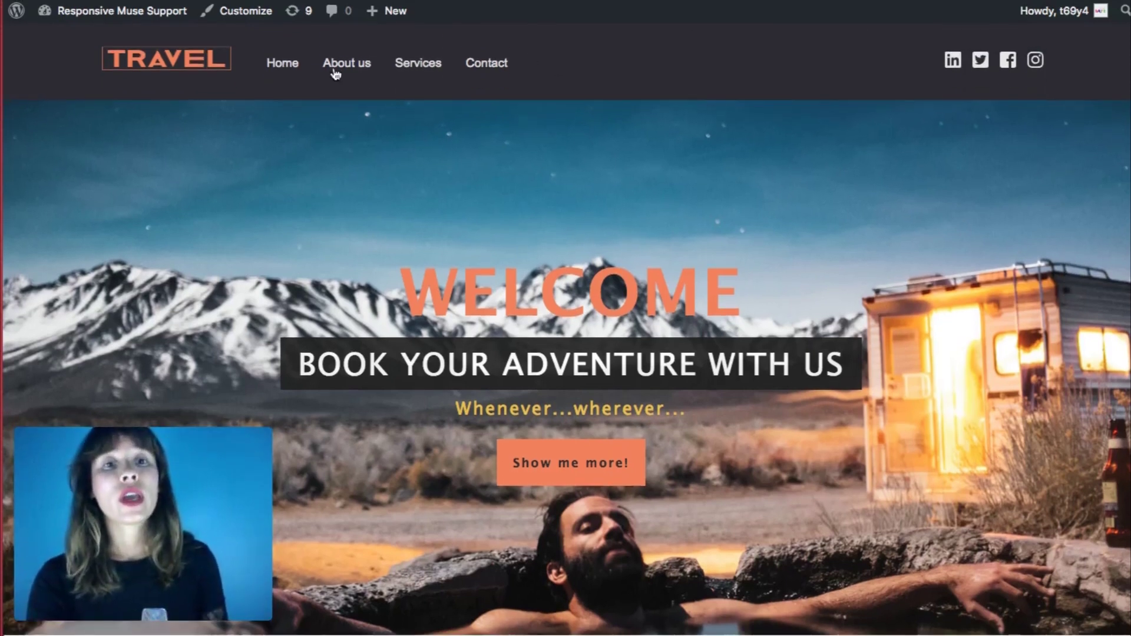
scroll(900, 172, down, 10)
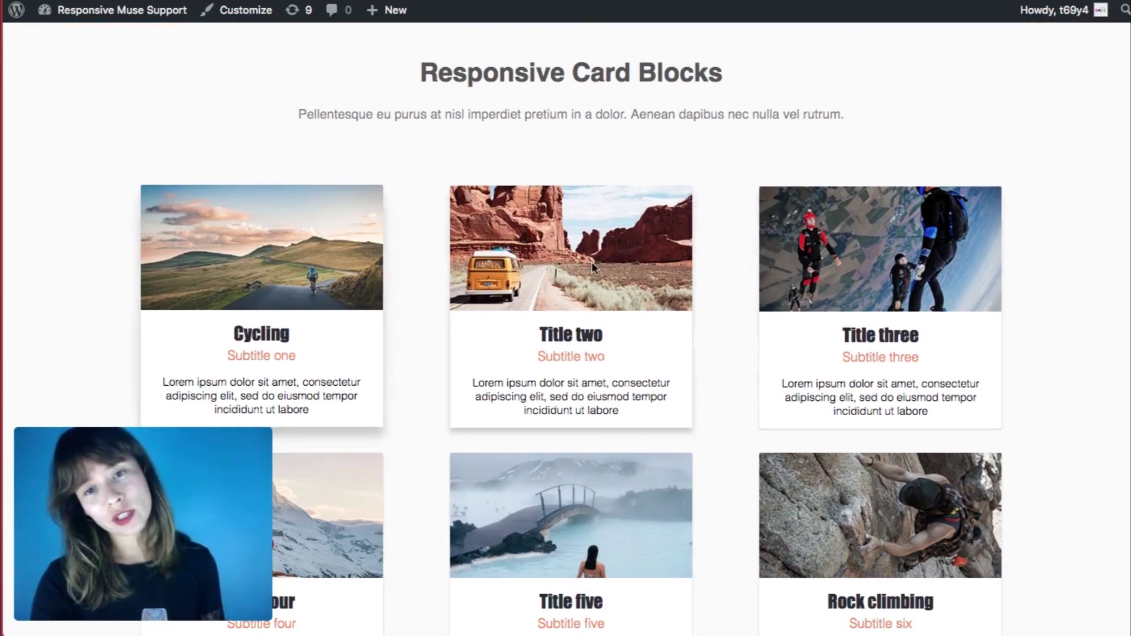
scroll(592, 264, down, 5)
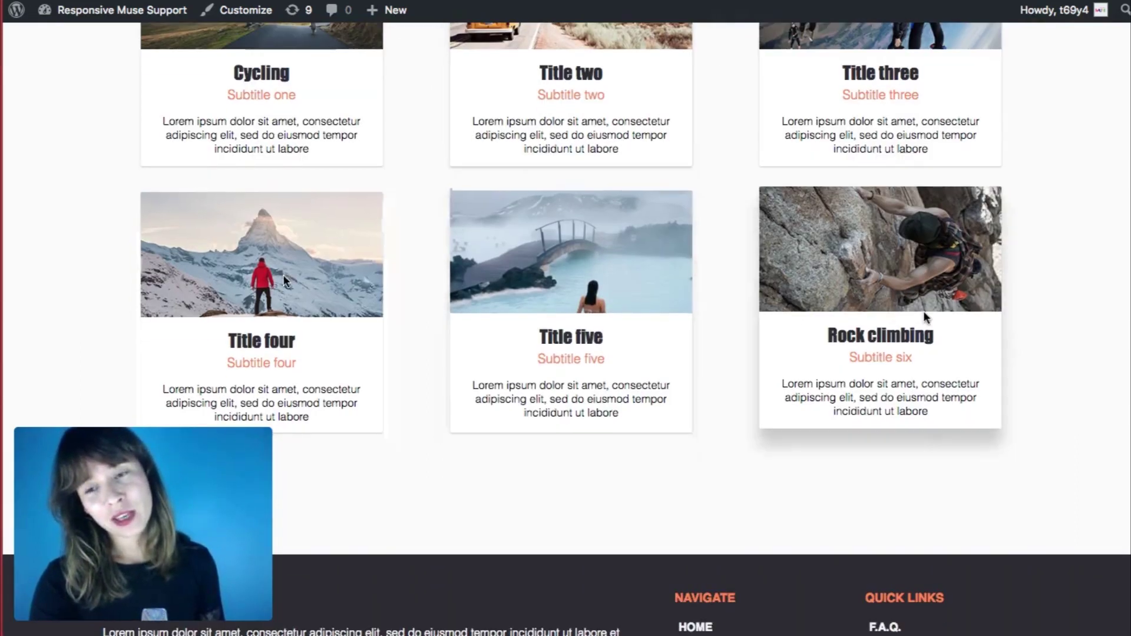
scroll(924, 311, down, 3)
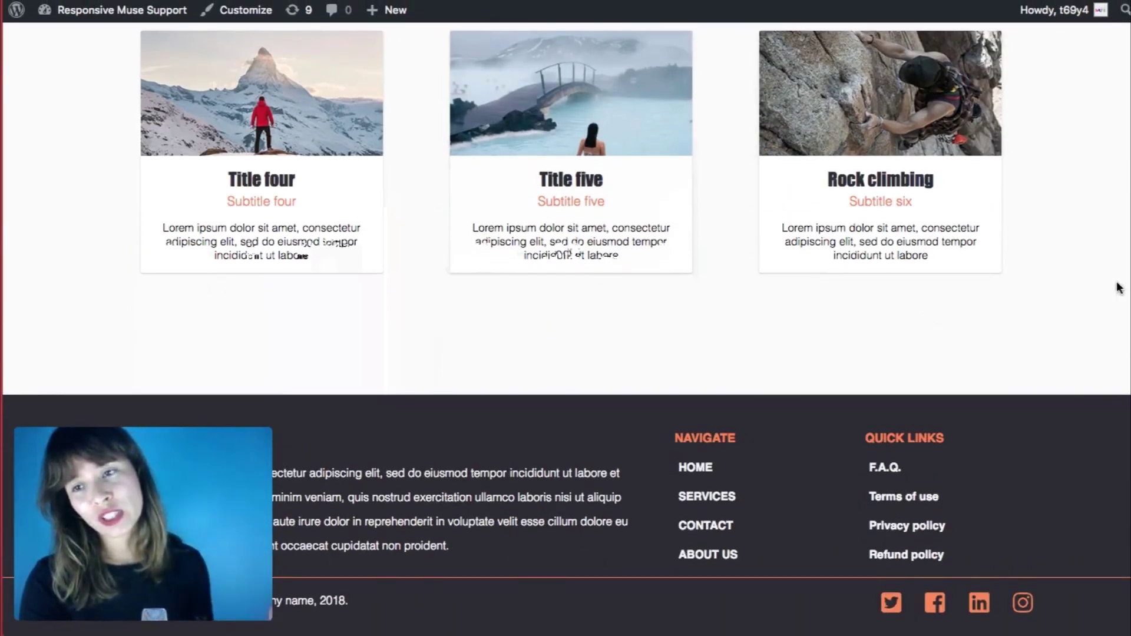
scroll(1042, 251, up, 15)
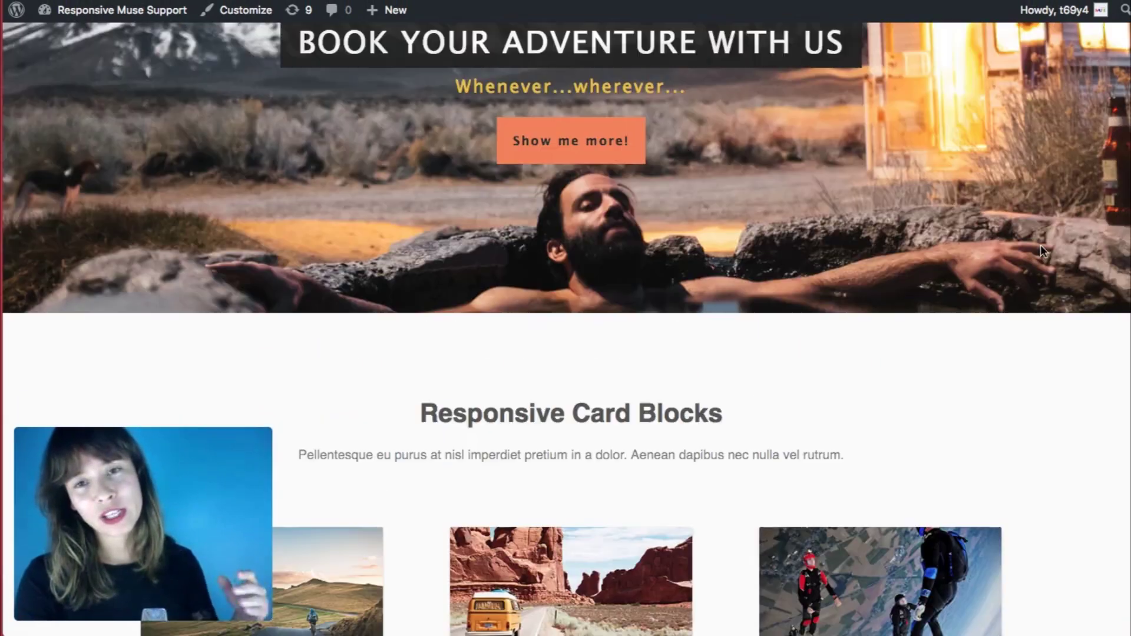
scroll(1041, 245, up, 5)
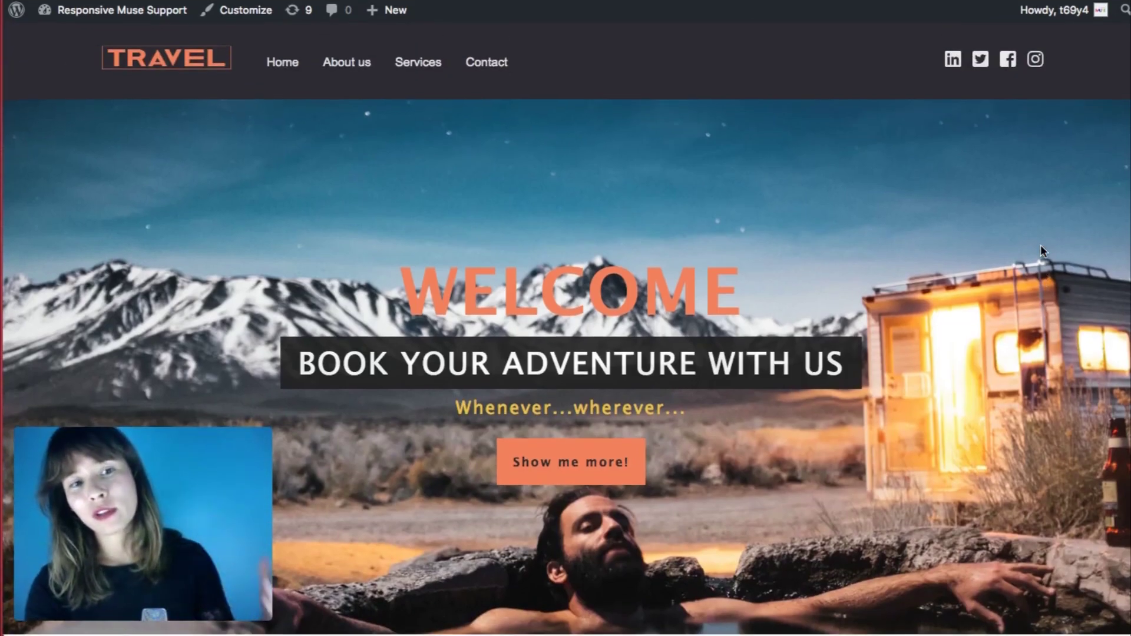